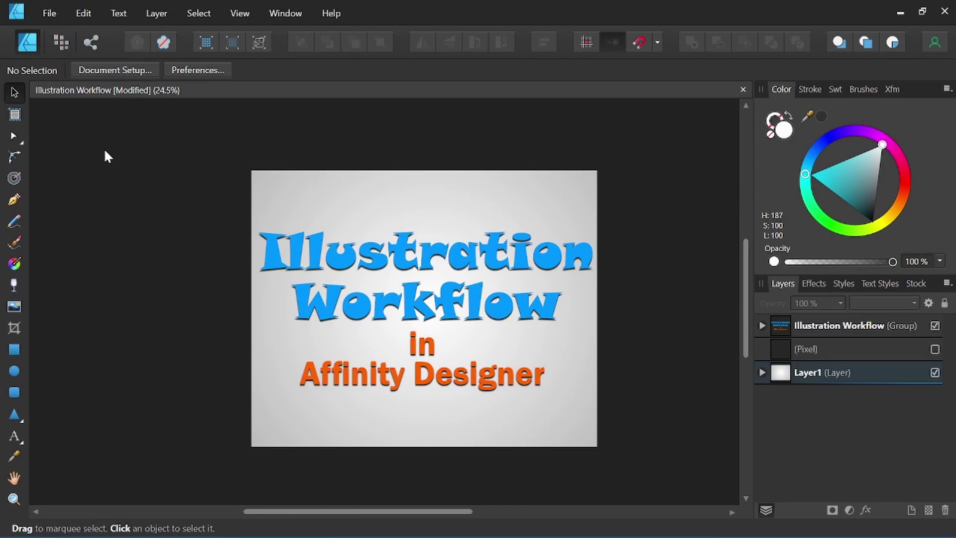
- Create a new 20 × 16 in landscape document at 300 DPI with a transparent background
{"action": "left_click", "coordinate": [51, 14]}
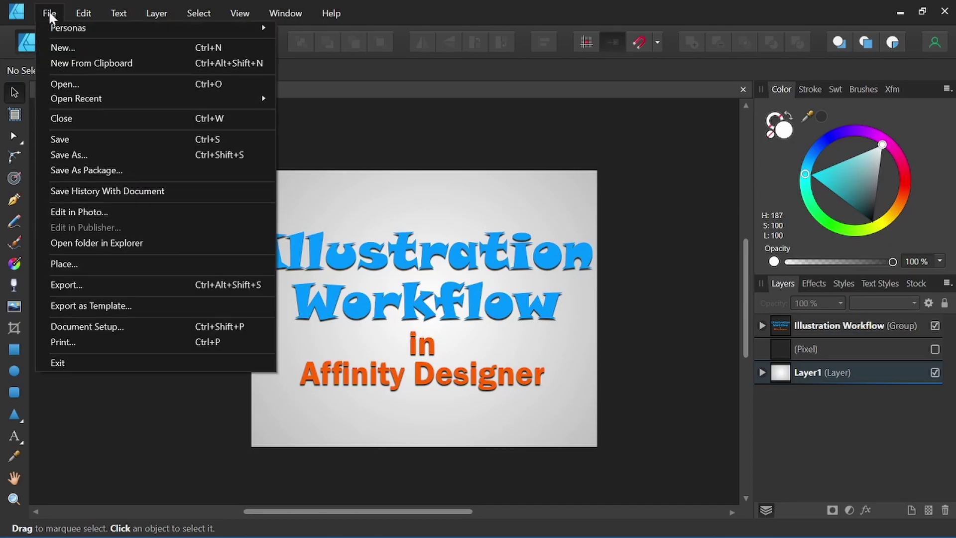
{"action": "left_click", "coordinate": [63, 49]}
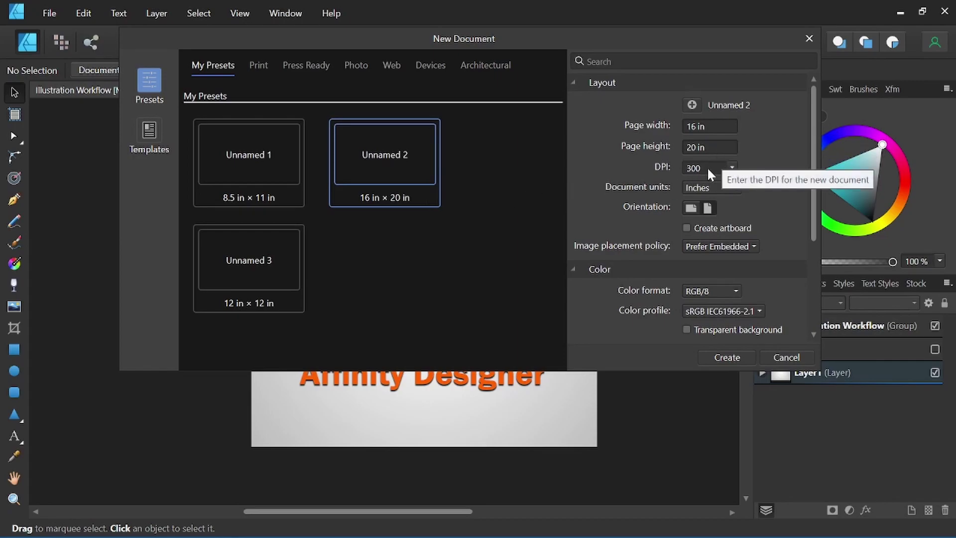
{"action": "left_click", "coordinate": [690, 211]}
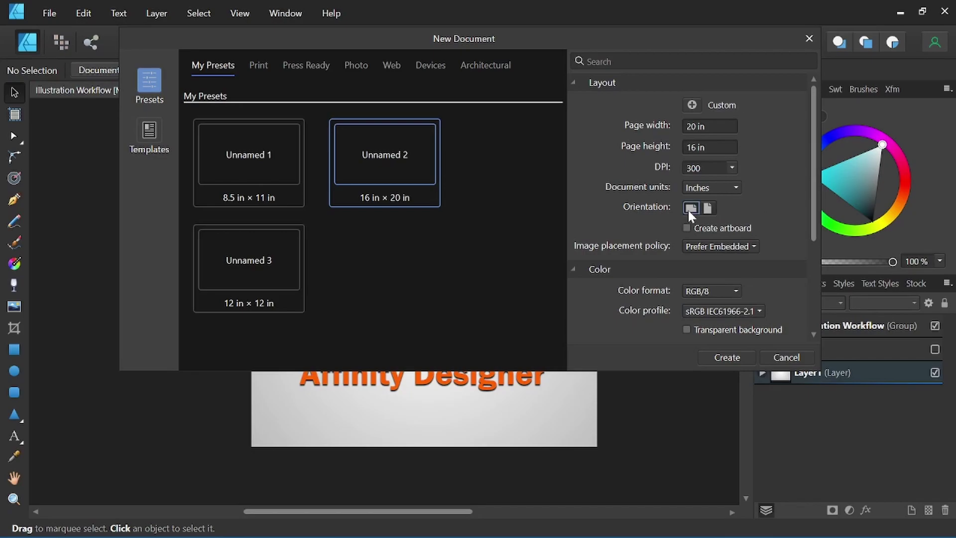
{"action": "scroll", "coordinate": [753, 218], "scroll_direction": "down", "scroll_amount": 1}
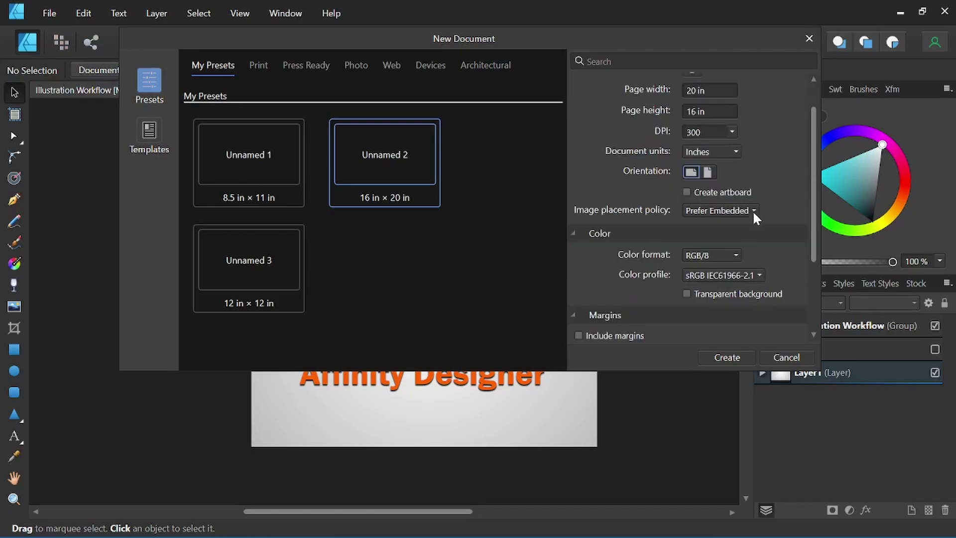
{"action": "left_click", "coordinate": [687, 294]}
{"action": "left_click", "coordinate": [727, 358]}
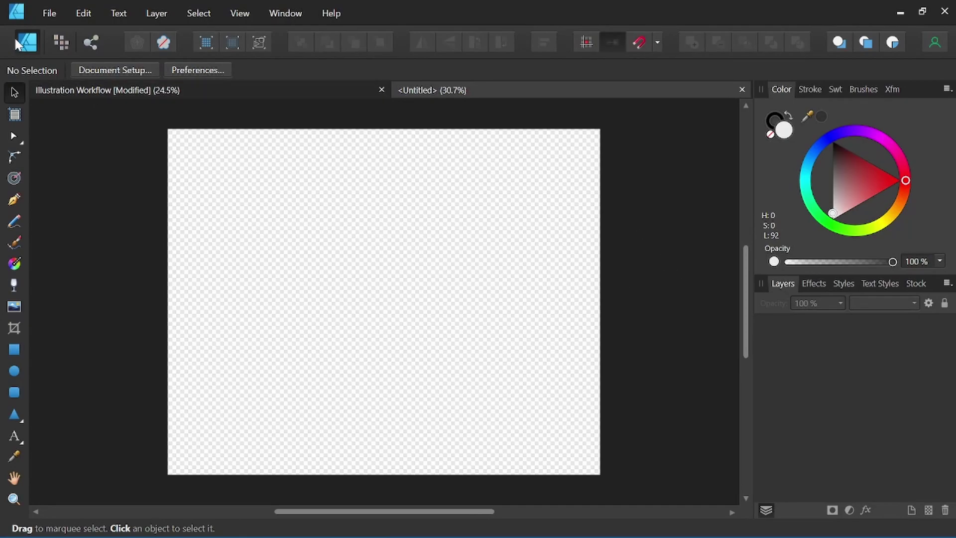
- Add a new layer and draw a rectangle on it that covers the whole page
{"action": "left_click", "coordinate": [911, 509]}
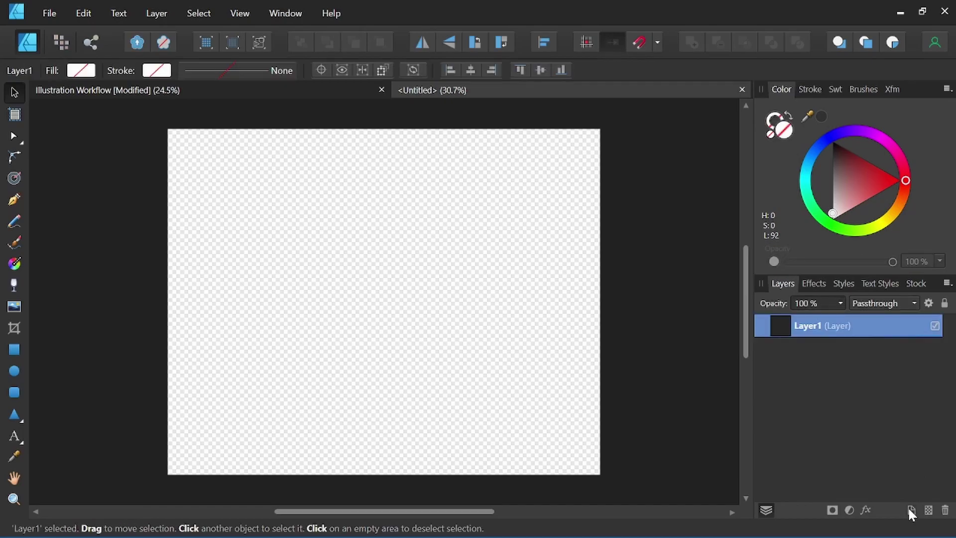
{"action": "left_click", "coordinate": [14, 350]}
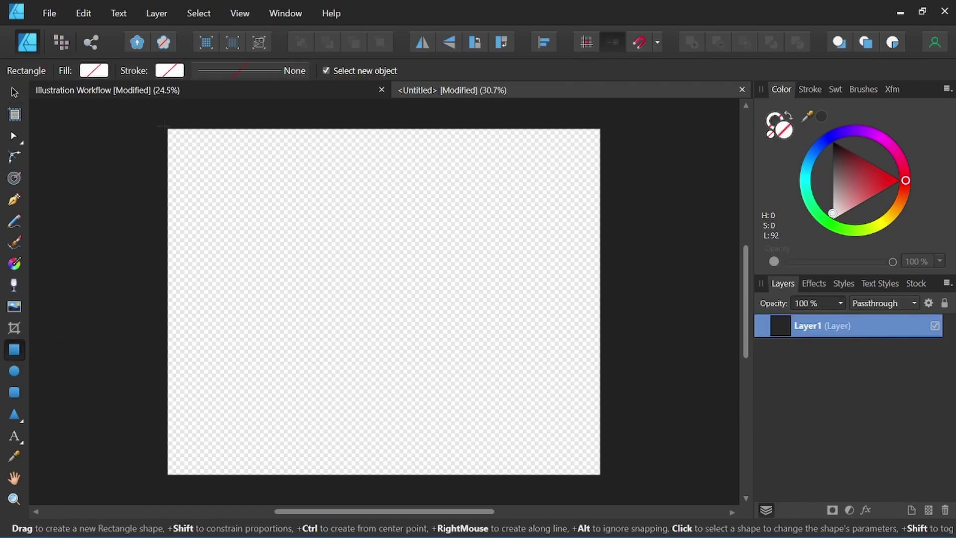
{"action": "left_click_drag", "start_coordinate": [168, 124], "coordinate": [603, 477]}
- Remove the rectangle's stroke, fill it with pure white, and extend its upper-left corner slightly past the page edge
{"action": "left_click", "coordinate": [774, 124]}
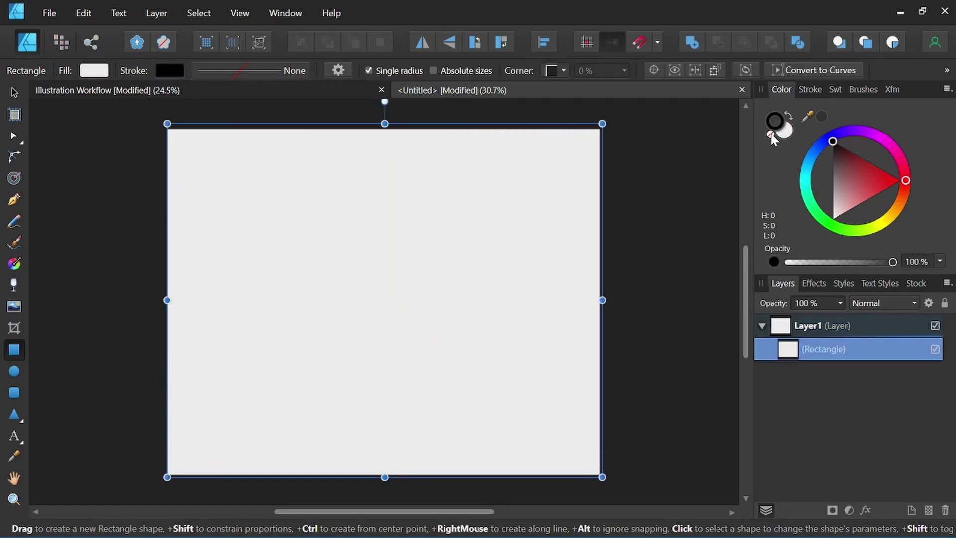
{"action": "left_click", "coordinate": [770, 134]}
{"action": "left_click", "coordinate": [787, 132]}
{"action": "left_click_drag", "start_coordinate": [830, 201], "coordinate": [834, 234]}
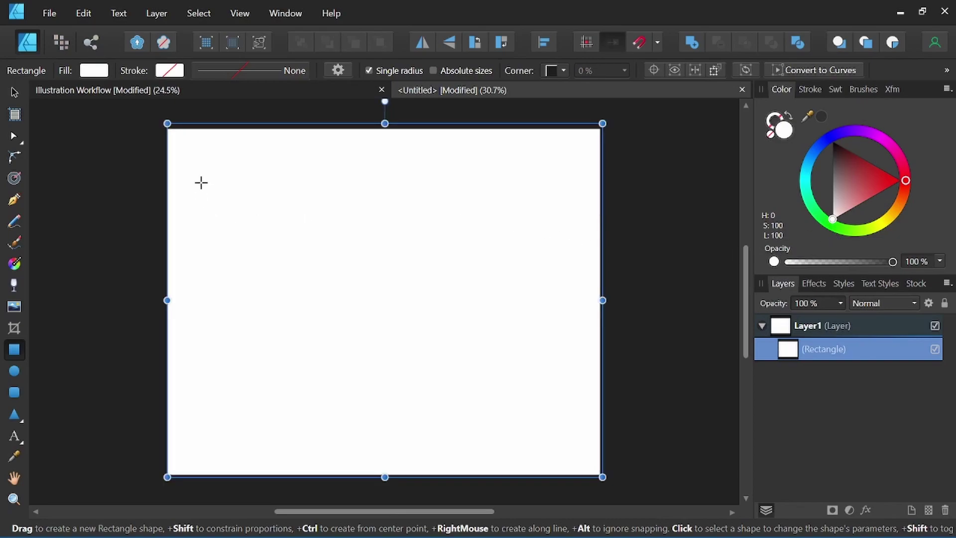
{"action": "left_click_drag", "start_coordinate": [167, 123], "coordinate": [164, 126]}
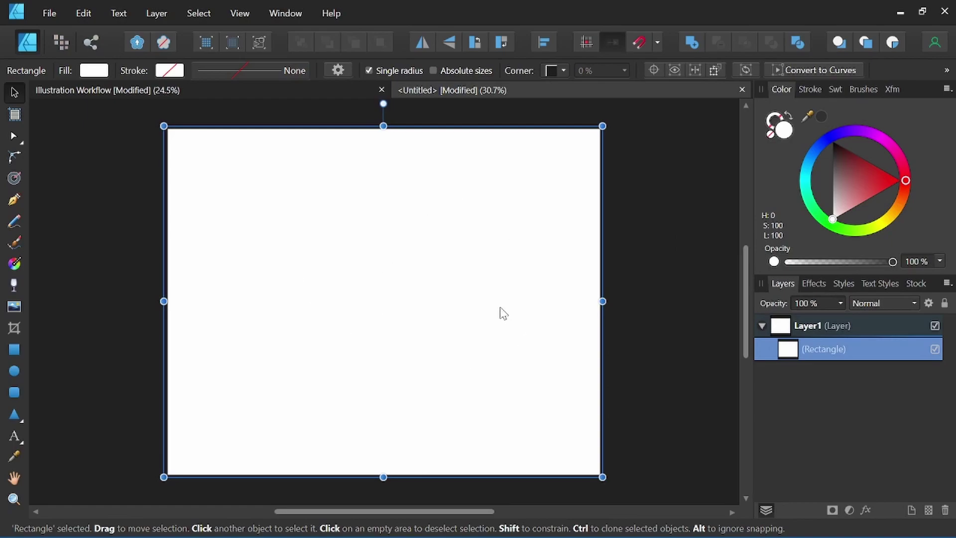
- Collapse and lock Layer1 so the white background cannot be edited
{"action": "left_click", "coordinate": [762, 325]}
{"action": "left_click", "coordinate": [896, 329]}
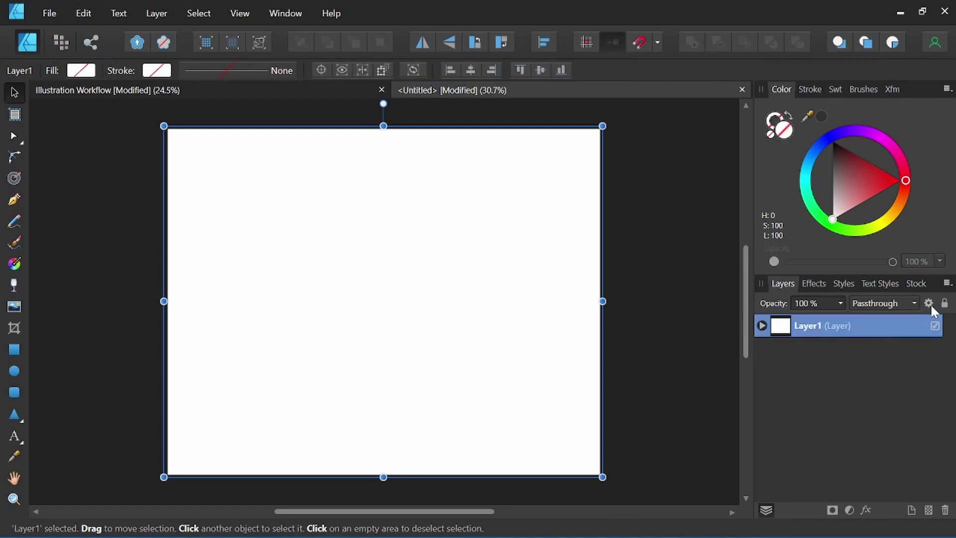
{"action": "left_click", "coordinate": [945, 303]}
{"action": "left_click", "coordinate": [236, 271]}
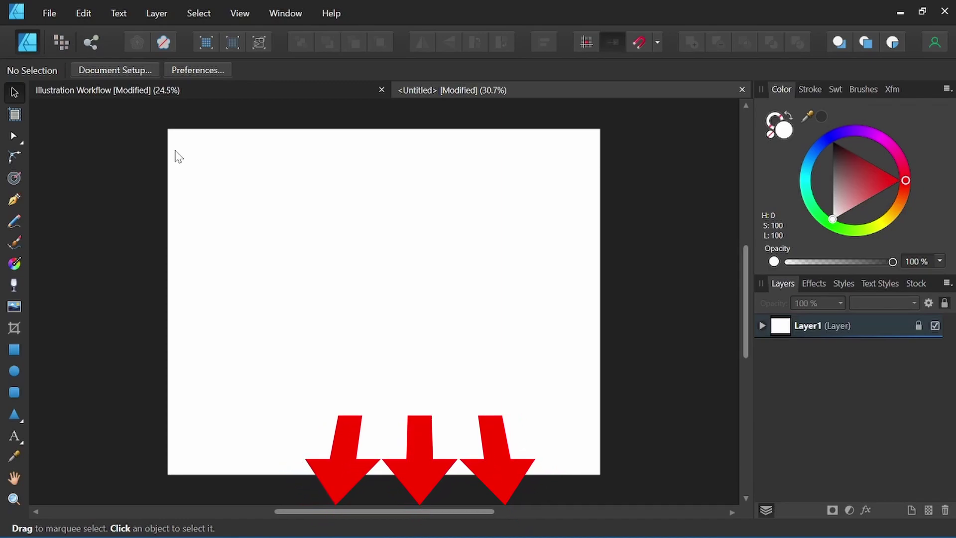
- Switch to the Pixel Persona and add a pixel layer above the locked Layer1, outside its contents
{"action": "left_click", "coordinate": [61, 42]}
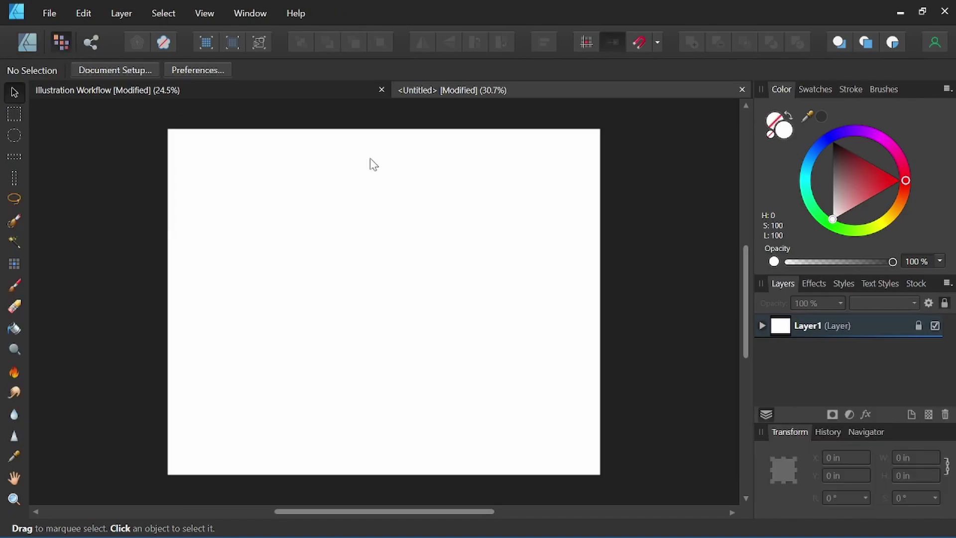
{"action": "left_click", "coordinate": [928, 414]}
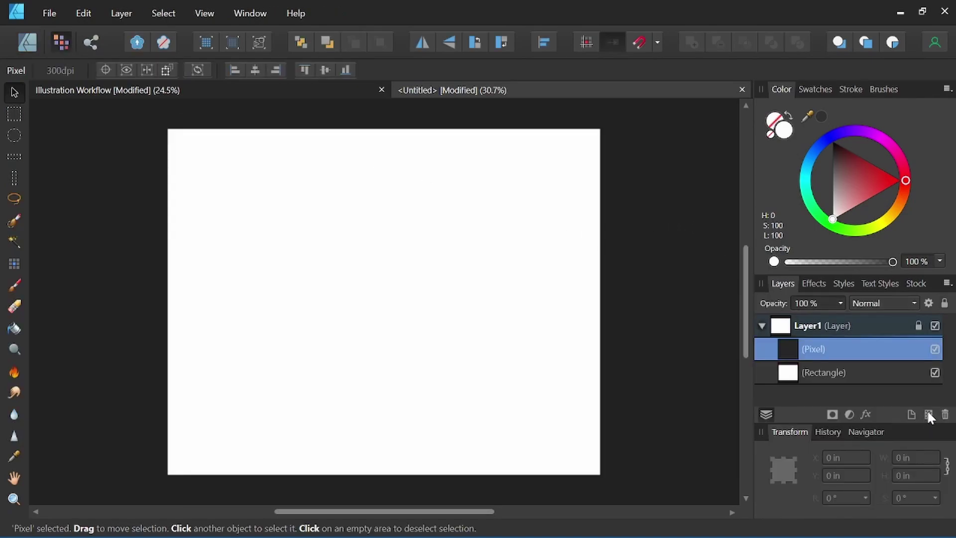
{"action": "left_click_drag", "start_coordinate": [850, 349], "coordinate": [789, 312]}
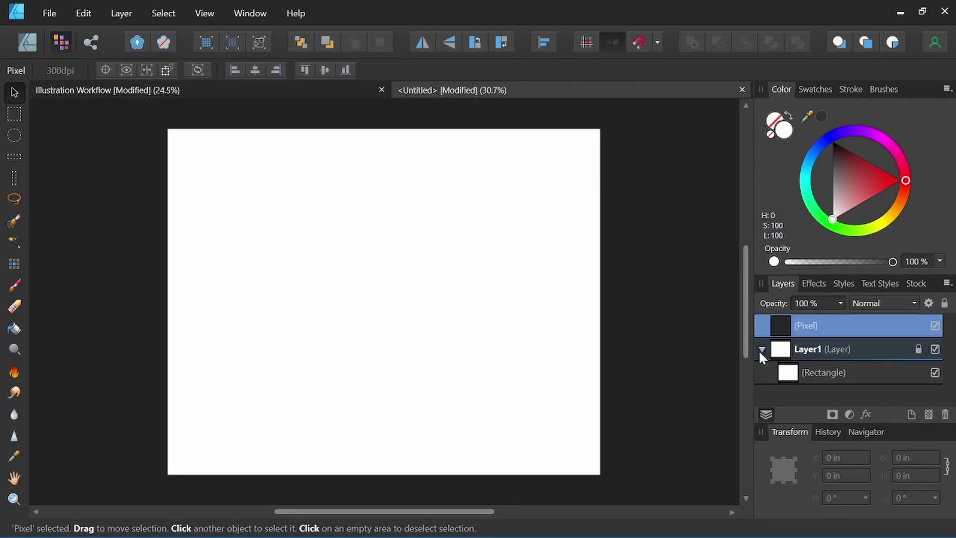
{"action": "left_click", "coordinate": [761, 350]}
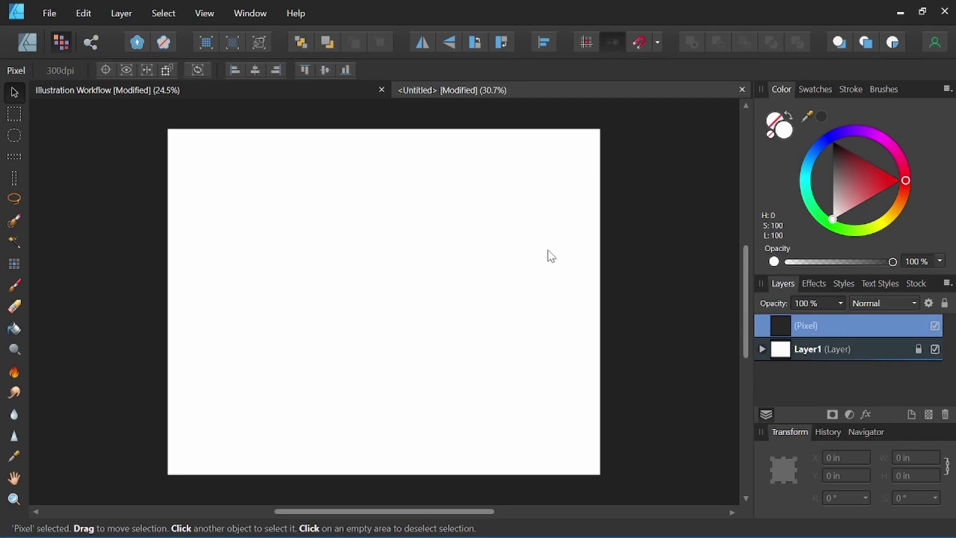
- Set up the Paint Brush with one vertical symmetry axis through the page centre, with mirroring on and the axis locked
{"action": "left_click", "coordinate": [14, 286]}
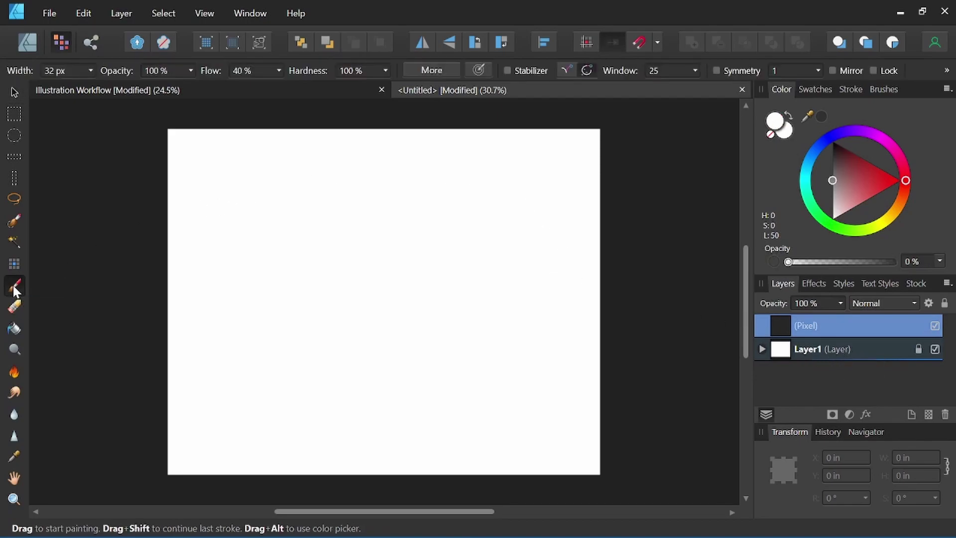
{"action": "left_click", "coordinate": [716, 70]}
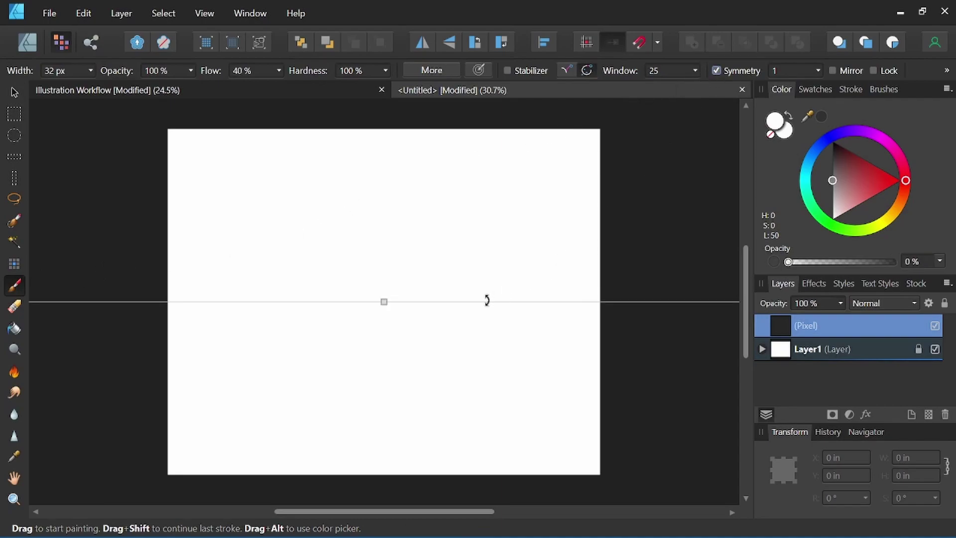
{"action": "left_click_drag", "start_coordinate": [485, 301], "coordinate": [383, 374]}
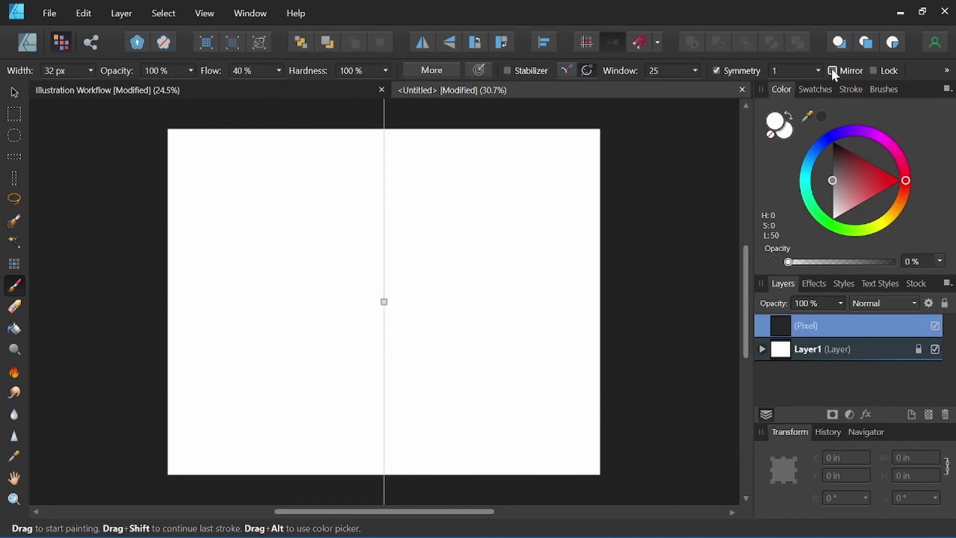
{"action": "left_click", "coordinate": [874, 70]}
- Set the brush colour to a dark grey with lightness 18
{"action": "left_click", "coordinate": [885, 90]}
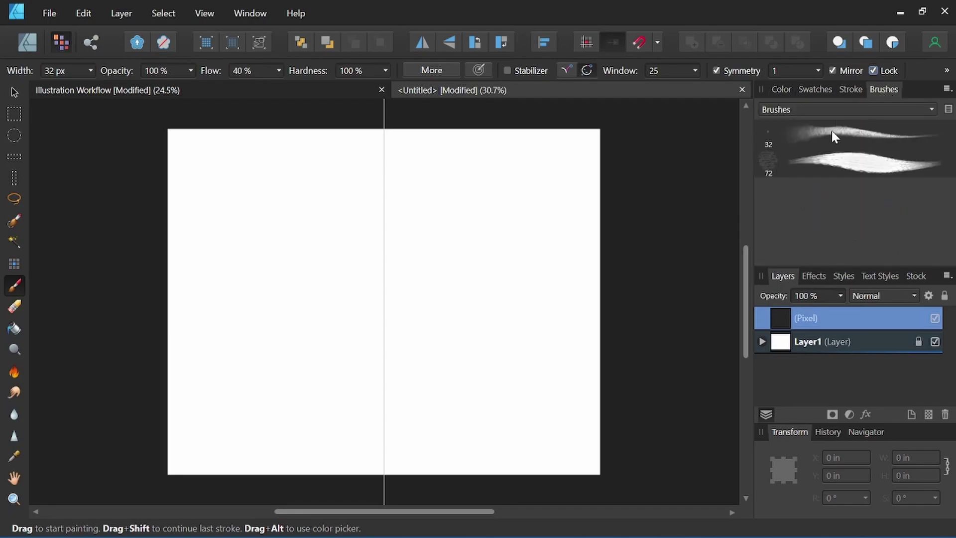
{"action": "left_click", "coordinate": [786, 90]}
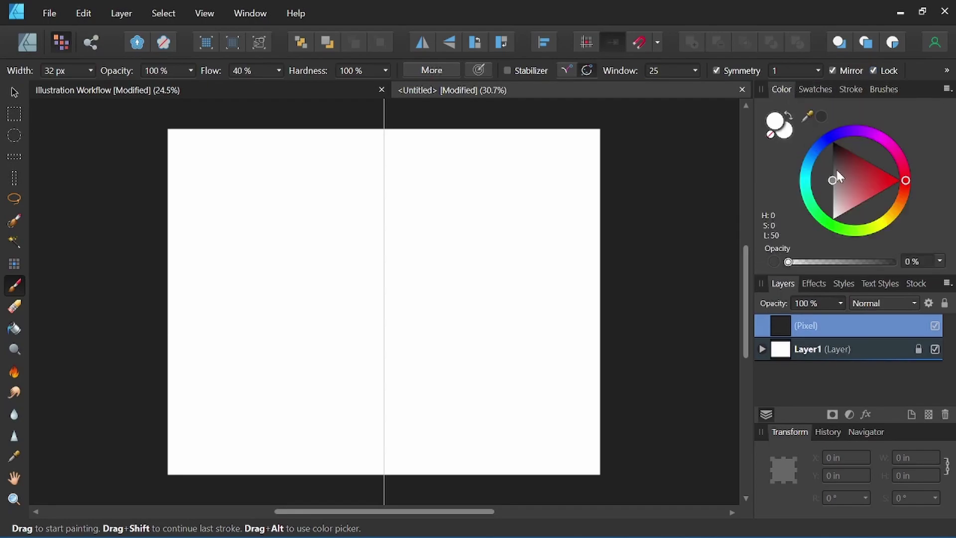
{"action": "left_click_drag", "start_coordinate": [836, 170], "coordinate": [830, 158]}
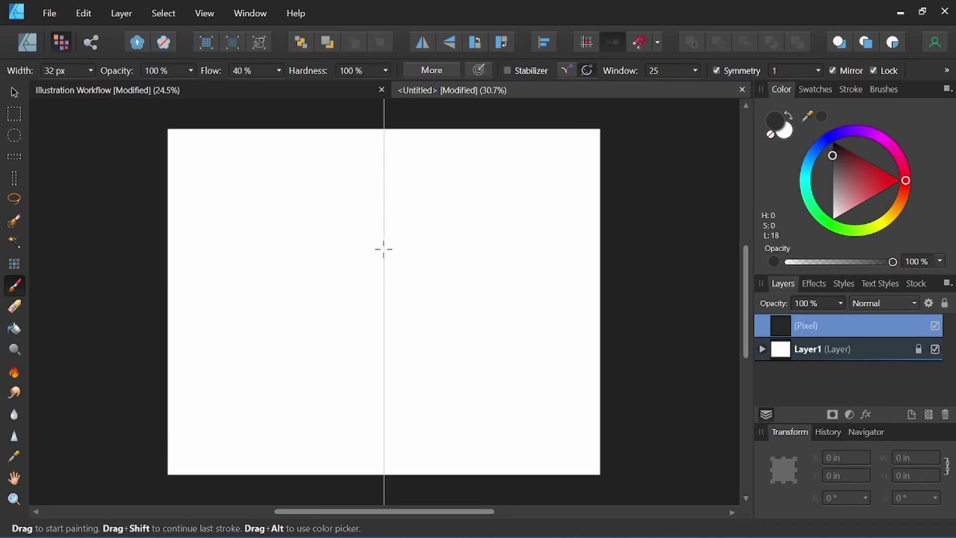
- Sketch the butterfly's head, two-part body, and the outlines of its upper and lower wings around the symmetry axis
{"action": "mouse_move", "coordinate": [383, 230]}
{"action": "left_mouse_down"}
{"action": "mouse_move", "coordinate": [376, 274]}
{"action": "mouse_move", "coordinate": [383, 353]}
{"action": "left_mouse_up"}
{"action": "left_click_drag", "start_coordinate": [381, 294], "coordinate": [383, 350]}
{"action": "mouse_move", "coordinate": [381, 253]}
{"action": "left_mouse_down"}
{"action": "mouse_move", "coordinate": [329, 226]}
{"action": "mouse_move", "coordinate": [205, 222]}
{"action": "mouse_move", "coordinate": [267, 332]}
{"action": "left_mouse_up"}
{"action": "mouse_move", "coordinate": [377, 284]}
{"action": "left_mouse_down"}
{"action": "mouse_move", "coordinate": [245, 322]}
{"action": "mouse_move", "coordinate": [271, 365]}
{"action": "mouse_move", "coordinate": [367, 375]}
{"action": "mouse_move", "coordinate": [371, 331]}
{"action": "left_mouse_up"}
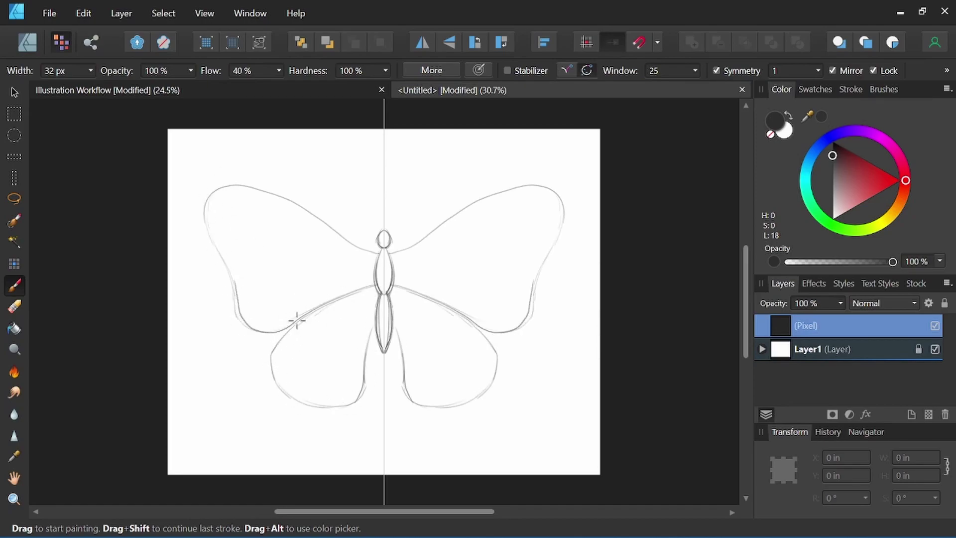
- Sketch the rounded cell patterns inside the upper and lower wings and add a second outline to the upper wings
{"action": "mouse_move", "coordinate": [378, 252]}
{"action": "left_mouse_down"}
{"action": "mouse_move", "coordinate": [219, 177]}
{"action": "mouse_move", "coordinate": [292, 196]}
{"action": "mouse_move", "coordinate": [371, 249]}
{"action": "mouse_move", "coordinate": [295, 209]}
{"action": "mouse_move", "coordinate": [371, 261]}
{"action": "mouse_move", "coordinate": [278, 320]}
{"action": "mouse_move", "coordinate": [370, 278]}
{"action": "left_mouse_up"}
{"action": "left_click_drag", "start_coordinate": [305, 269], "coordinate": [306, 267]}
{"action": "mouse_move", "coordinate": [256, 211]}
{"action": "left_mouse_down"}
{"action": "mouse_move", "coordinate": [275, 253]}
{"action": "mouse_move", "coordinate": [261, 212]}
{"action": "mouse_move", "coordinate": [225, 211]}
{"action": "left_mouse_up"}
{"action": "mouse_move", "coordinate": [241, 278]}
{"action": "left_mouse_down"}
{"action": "mouse_move", "coordinate": [262, 285]}
{"action": "mouse_move", "coordinate": [239, 292]}
{"action": "left_mouse_up"}
{"action": "mouse_move", "coordinate": [218, 195]}
{"action": "left_mouse_down"}
{"action": "mouse_move", "coordinate": [253, 201]}
{"action": "mouse_move", "coordinate": [220, 191]}
{"action": "left_mouse_up"}
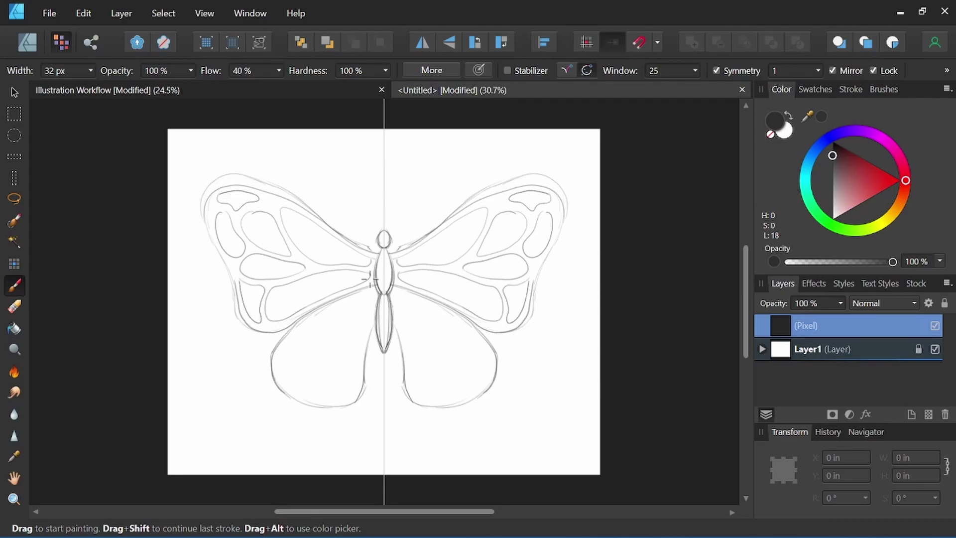
{"action": "mouse_move", "coordinate": [370, 288]}
{"action": "left_mouse_down"}
{"action": "mouse_move", "coordinate": [320, 324]}
{"action": "mouse_move", "coordinate": [370, 294]}
{"action": "left_mouse_up"}
{"action": "mouse_move", "coordinate": [321, 314]}
{"action": "left_mouse_down"}
{"action": "mouse_move", "coordinate": [313, 340]}
{"action": "mouse_move", "coordinate": [306, 320]}
{"action": "mouse_move", "coordinate": [317, 344]}
{"action": "mouse_move", "coordinate": [311, 386]}
{"action": "mouse_move", "coordinate": [340, 359]}
{"action": "mouse_move", "coordinate": [323, 394]}
{"action": "mouse_move", "coordinate": [350, 324]}
{"action": "mouse_move", "coordinate": [372, 319]}
{"action": "mouse_move", "coordinate": [352, 343]}
{"action": "left_mouse_up"}
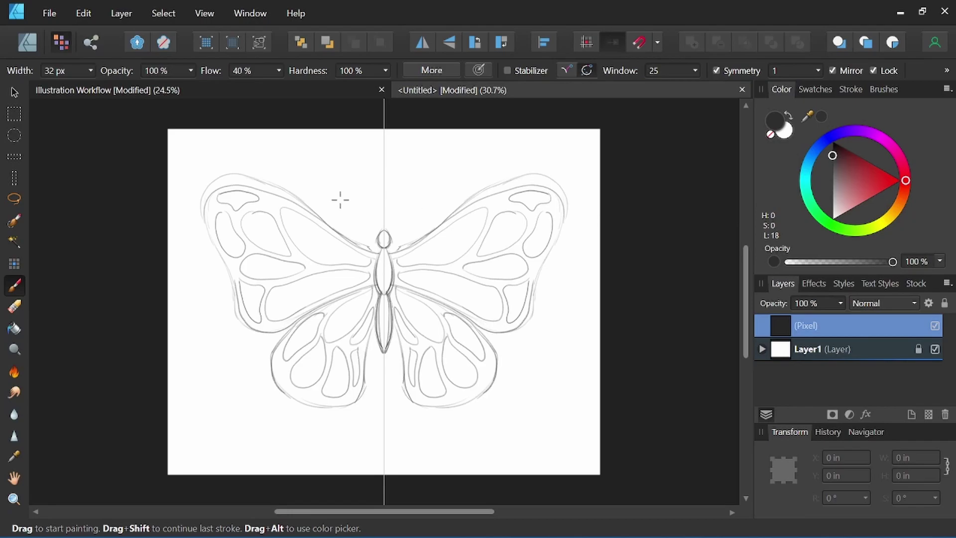
- Sketch the butterfly's antennae and the wavy pattern along the middle of its body
{"action": "mouse_move", "coordinate": [342, 204]}
{"action": "left_mouse_down"}
{"action": "mouse_move", "coordinate": [379, 233]}
{"action": "mouse_move", "coordinate": [345, 203]}
{"action": "left_mouse_up"}
{"action": "left_click_drag", "start_coordinate": [382, 257], "coordinate": [383, 347]}
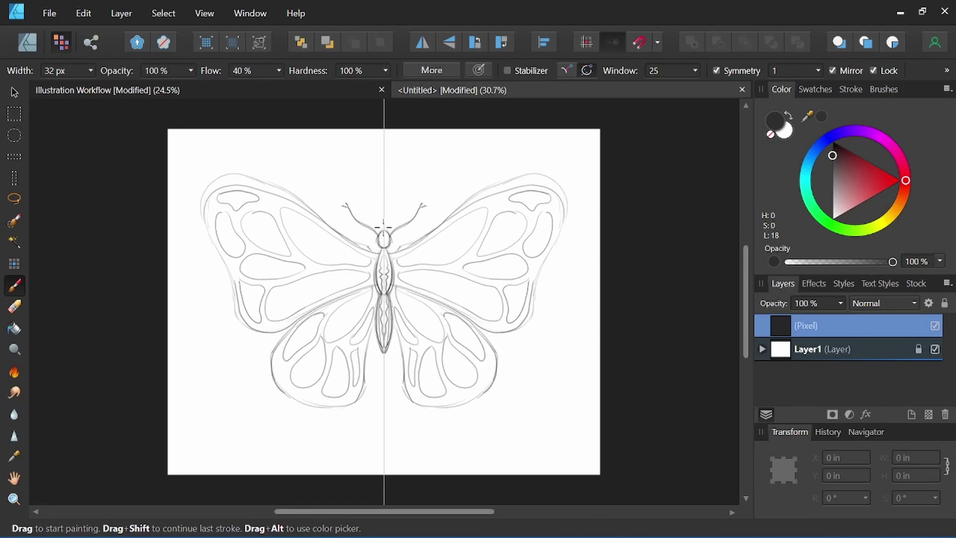
{"action": "mouse_move", "coordinate": [384, 233]}
{"action": "left_mouse_down"}
{"action": "mouse_move", "coordinate": [446, 232]}
{"action": "mouse_move", "coordinate": [424, 204]}
{"action": "mouse_move", "coordinate": [368, 178]}
{"action": "mouse_move", "coordinate": [301, 194]}
{"action": "mouse_move", "coordinate": [336, 307]}
{"action": "left_mouse_up"}
{"action": "left_click_drag", "start_coordinate": [610, 299], "coordinate": [516, 309]}
- Add another pixel layer and refine the sketch with cleaner strokes on the head, antennae, body and wing outlines
{"action": "left_click", "coordinate": [928, 414]}
{"action": "mouse_move", "coordinate": [419, 278]}
{"action": "left_mouse_down"}
{"action": "mouse_move", "coordinate": [429, 295]}
{"action": "mouse_move", "coordinate": [417, 323]}
{"action": "left_mouse_up"}
{"action": "key", "text": "ctrl+plus"}
{"action": "key", "text": "ctrl+plus"}
{"action": "left_click_drag", "start_coordinate": [384, 245], "coordinate": [384, 263]}
{"action": "left_click_drag", "start_coordinate": [305, 164], "coordinate": [298, 171]}
{"action": "mouse_move", "coordinate": [308, 170]}
{"action": "left_mouse_down"}
{"action": "mouse_move", "coordinate": [324, 199]}
{"action": "mouse_move", "coordinate": [384, 247]}
{"action": "left_mouse_up"}
{"action": "mouse_move", "coordinate": [417, 282]}
{"action": "left_mouse_down"}
{"action": "mouse_move", "coordinate": [273, 309]}
{"action": "mouse_move", "coordinate": [603, 123]}
{"action": "left_mouse_up"}
{"action": "mouse_move", "coordinate": [291, 310]}
{"action": "left_mouse_down"}
{"action": "mouse_move", "coordinate": [509, 175]}
{"action": "mouse_move", "coordinate": [676, 170]}
{"action": "mouse_move", "coordinate": [693, 200]}
{"action": "left_mouse_up"}
{"action": "key", "text": "ctrl+minus"}
{"action": "key", "text": "ctrl+minus"}
{"action": "left_click_drag", "start_coordinate": [486, 352], "coordinate": [514, 344]}
{"action": "mouse_move", "coordinate": [307, 337]}
{"action": "left_mouse_down"}
{"action": "mouse_move", "coordinate": [296, 393]}
{"action": "mouse_move", "coordinate": [363, 383]}
{"action": "mouse_move", "coordinate": [373, 338]}
{"action": "left_mouse_up"}
{"action": "left_click_drag", "start_coordinate": [366, 400], "coordinate": [297, 395]}
{"action": "mouse_move", "coordinate": [376, 316]}
{"action": "left_mouse_down"}
{"action": "mouse_move", "coordinate": [381, 370]}
{"action": "mouse_move", "coordinate": [356, 358]}
{"action": "left_mouse_up"}
{"action": "mouse_move", "coordinate": [229, 304]}
{"action": "left_mouse_down"}
{"action": "mouse_move", "coordinate": [259, 371]}
{"action": "mouse_move", "coordinate": [365, 335]}
{"action": "left_mouse_up"}
{"action": "mouse_move", "coordinate": [476, 400]}
{"action": "left_mouse_down"}
{"action": "mouse_move", "coordinate": [484, 351]}
{"action": "mouse_move", "coordinate": [528, 325]}
{"action": "left_mouse_up"}
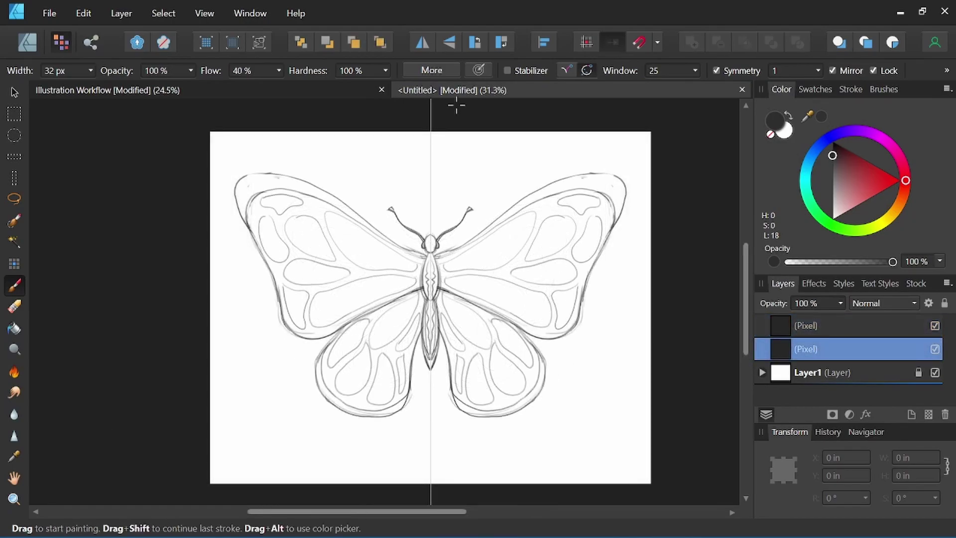
- Group the two pixel sketch layers and rasterize the group into a single pixel layer
{"action": "left_click", "coordinate": [839, 329]}
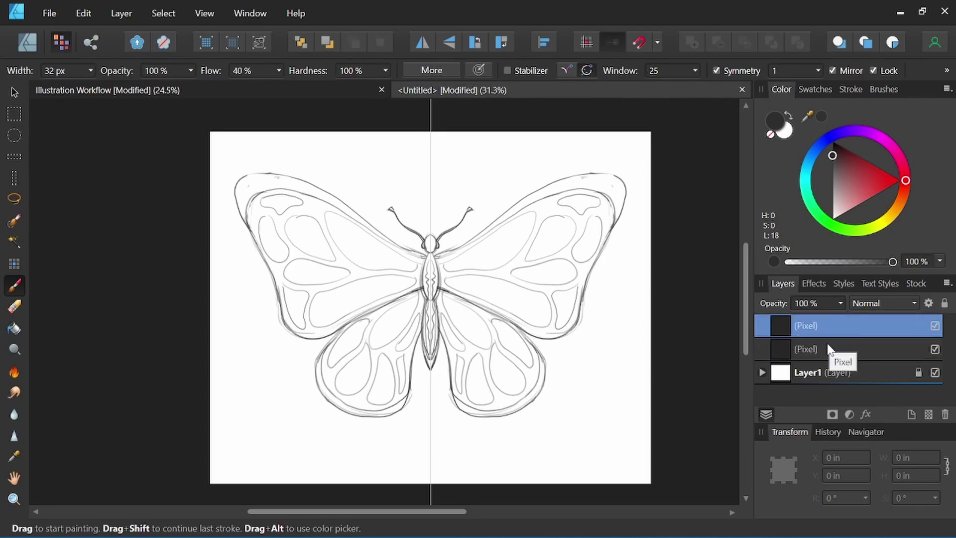
{"action": "left_click", "coordinate": [829, 348], "text": "shift"}
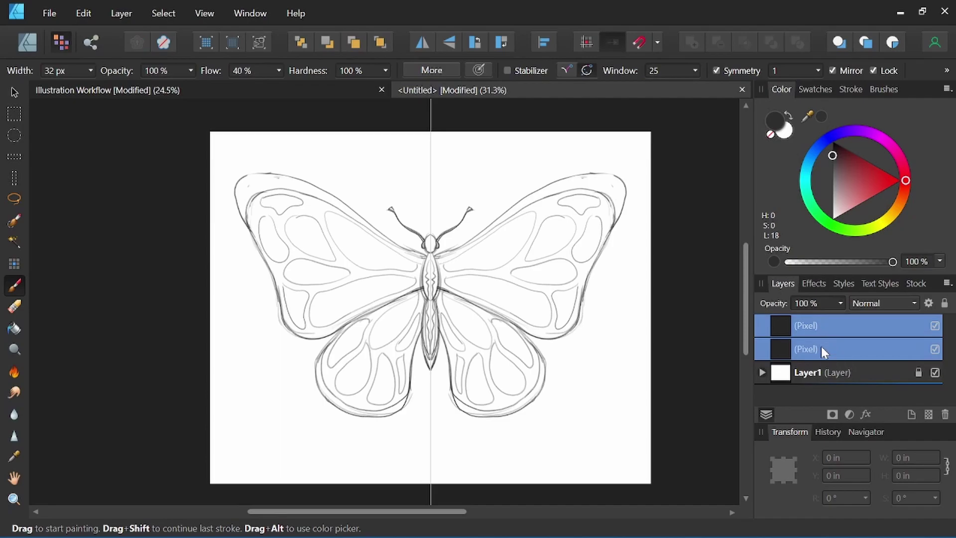
{"action": "right_click", "coordinate": [820, 348]}
{"action": "left_click", "coordinate": [780, 169]}
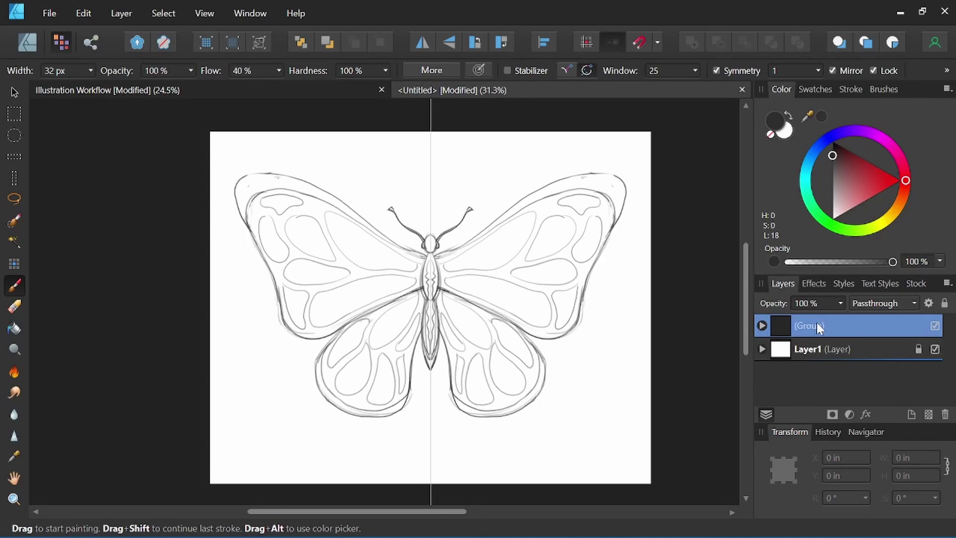
{"action": "right_click", "coordinate": [817, 326]}
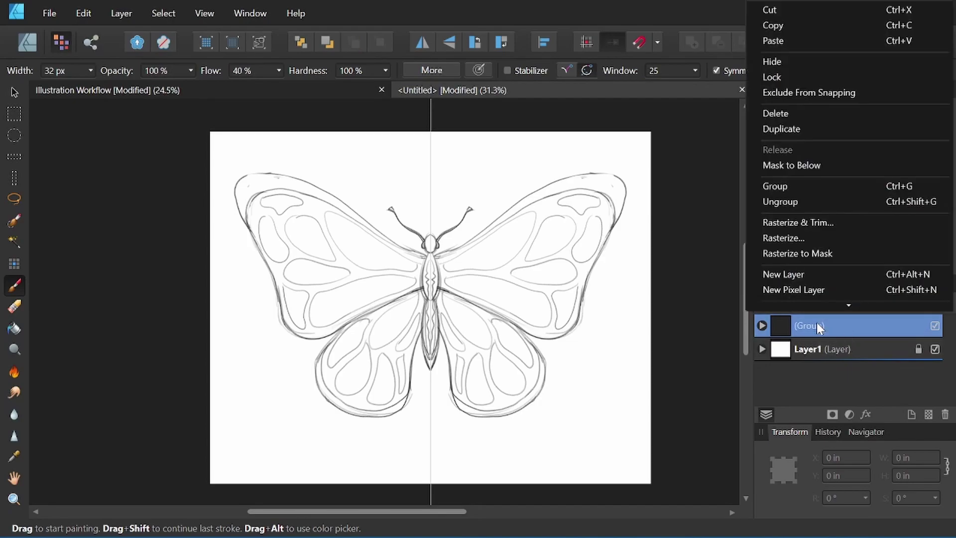
{"action": "left_click", "coordinate": [819, 244]}
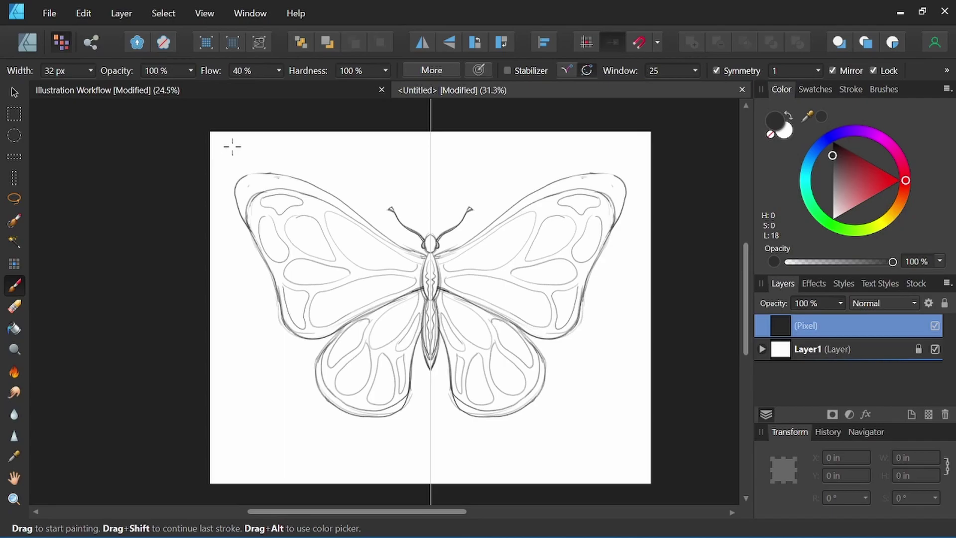
- Return to the Designer Persona and add a new vector layer above the sketch
{"action": "left_click", "coordinate": [29, 40]}
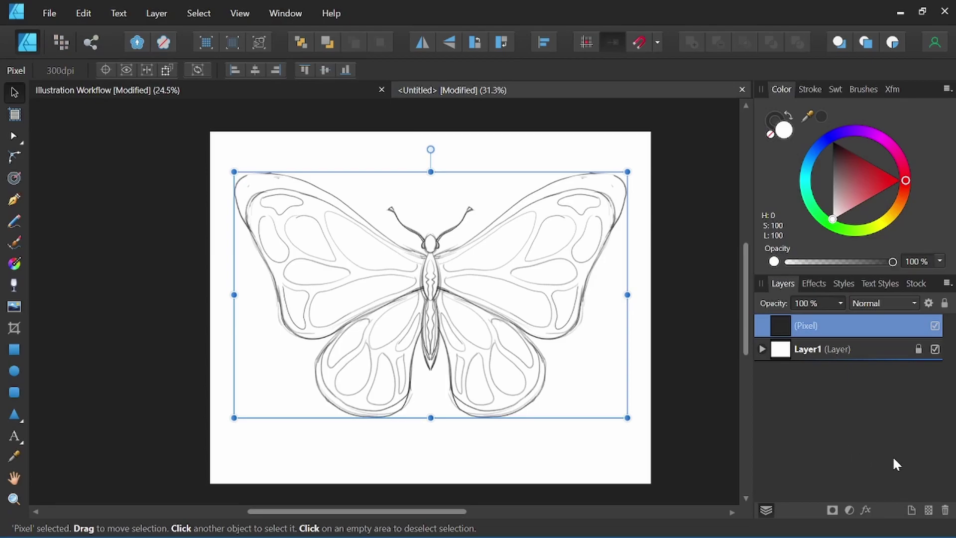
{"action": "left_click", "coordinate": [911, 511]}
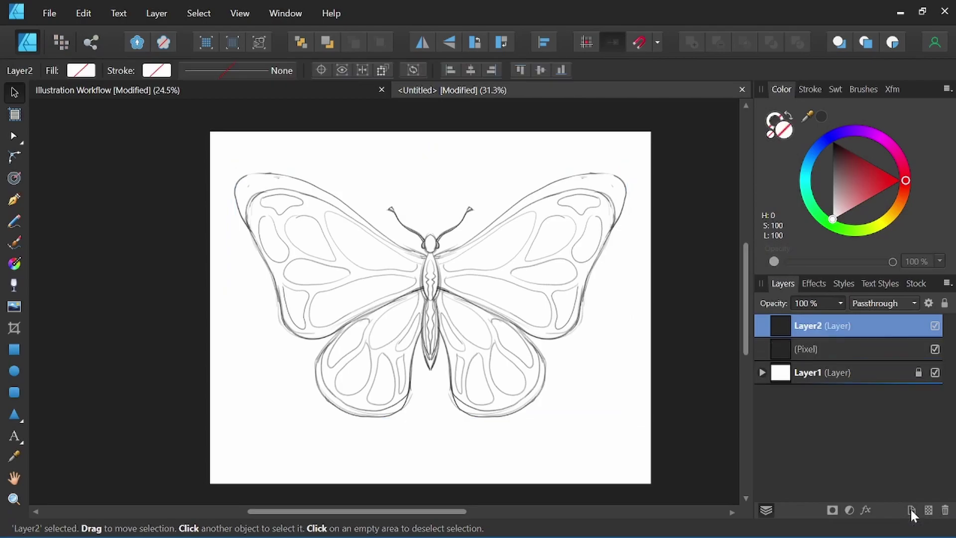
- Lower the butterfly sketch layer's opacity to 56% and restore it to 100%
{"action": "left_click", "coordinate": [841, 355]}
{"action": "left_click", "coordinate": [840, 303]}
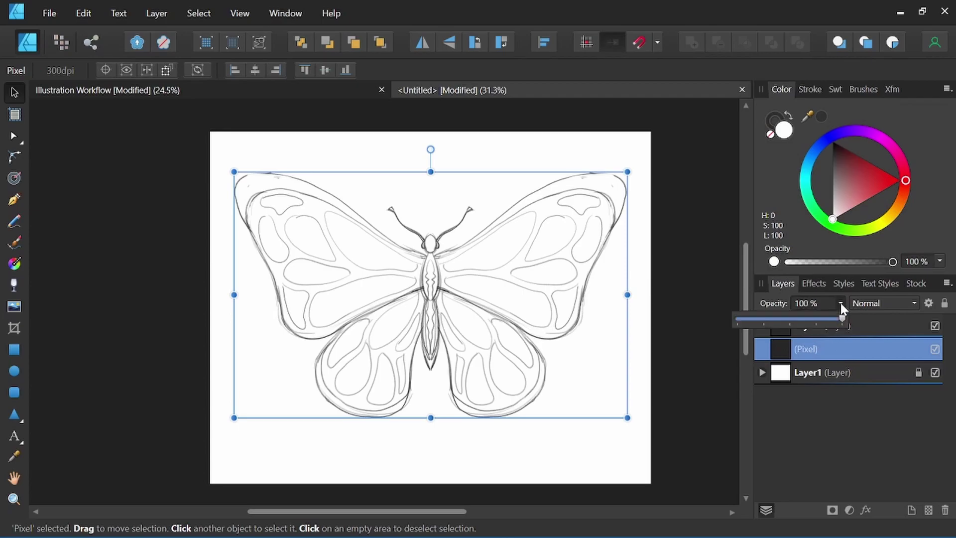
{"action": "left_click_drag", "start_coordinate": [810, 317], "coordinate": [796, 320]}
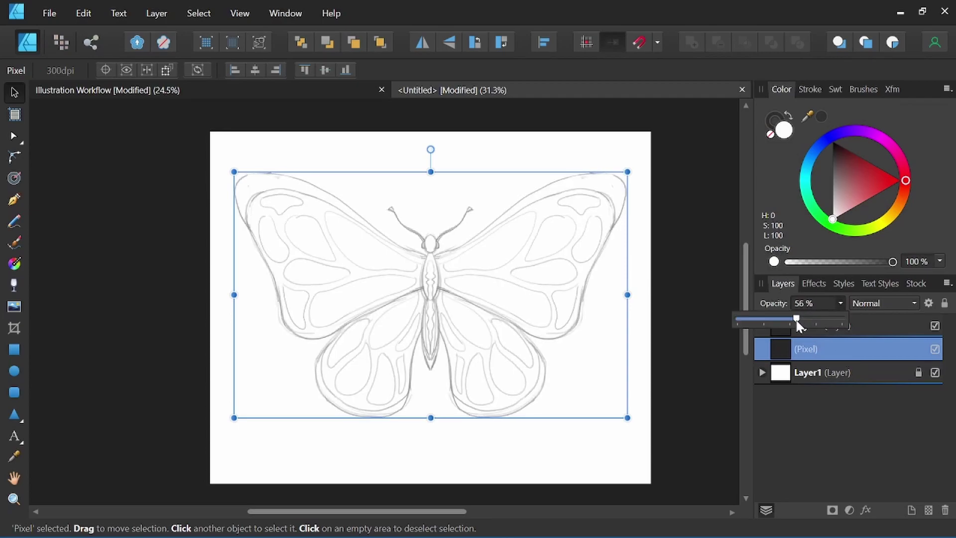
{"action": "left_click", "coordinate": [834, 430]}
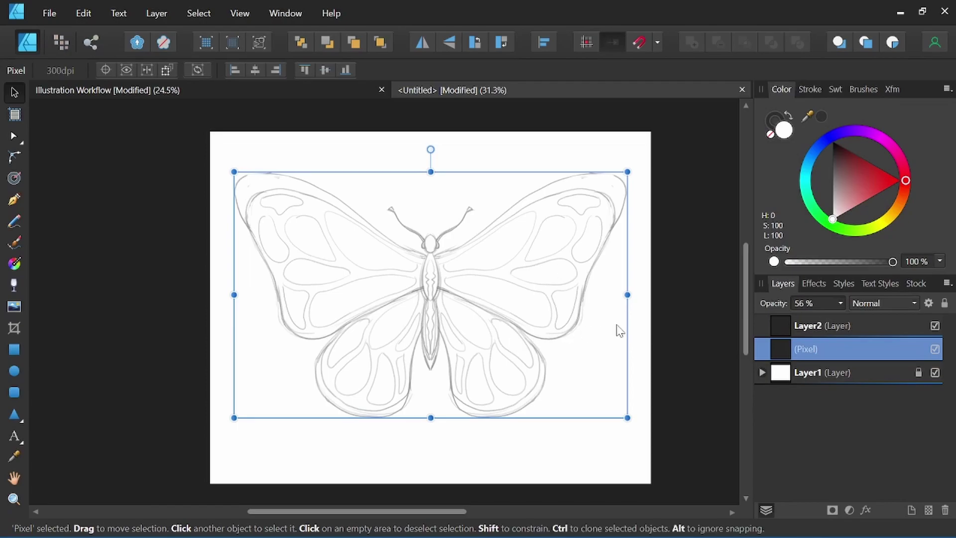
{"action": "left_click", "coordinate": [841, 301]}
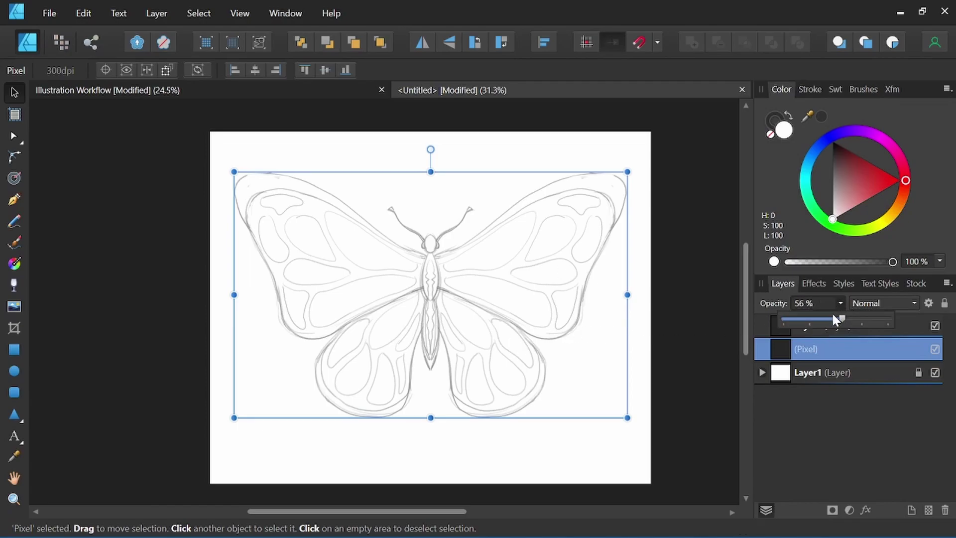
{"action": "left_click_drag", "start_coordinate": [839, 319], "coordinate": [879, 316]}
{"action": "double_click", "coordinate": [829, 348]}
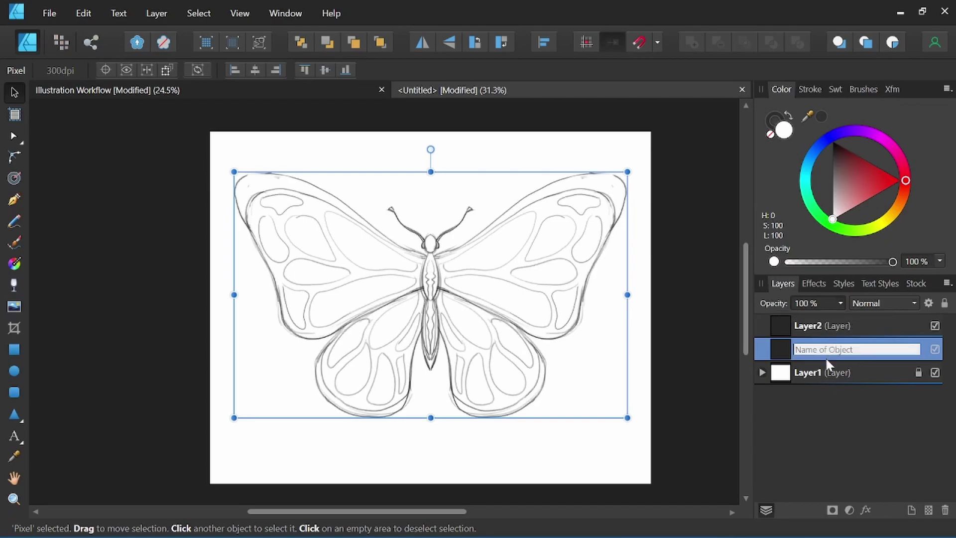
{"action": "left_click", "coordinate": [823, 359]}
- Apply a cyan Color Overlay effect to the butterfly sketch's pixel layer
{"action": "left_click", "coordinate": [812, 285]}
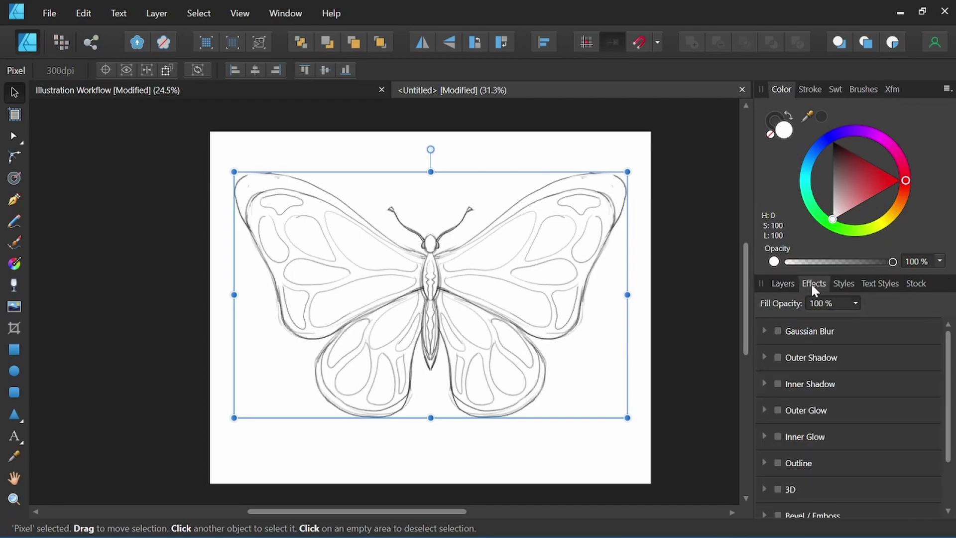
{"action": "scroll", "coordinate": [829, 375], "scroll_direction": "down", "scroll_amount": 3}
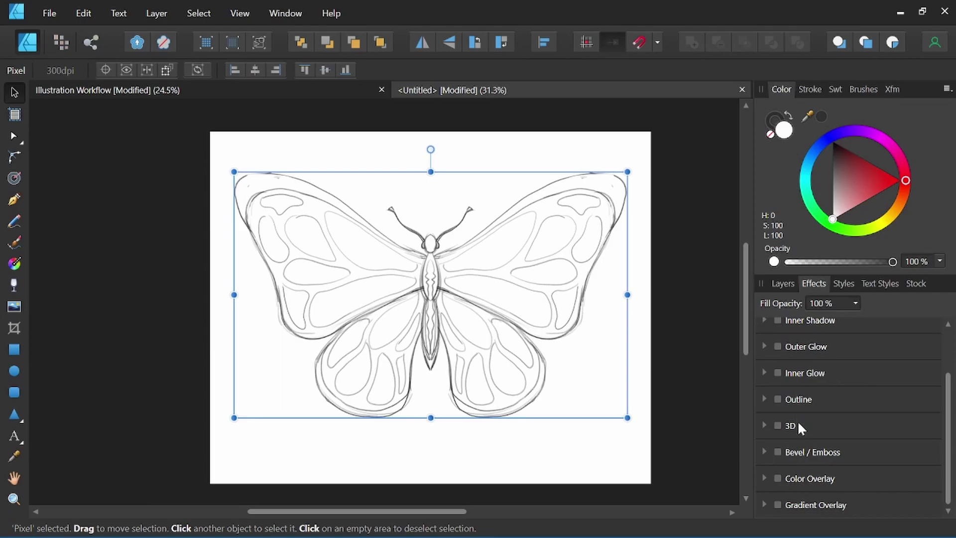
{"action": "left_click", "coordinate": [777, 478]}
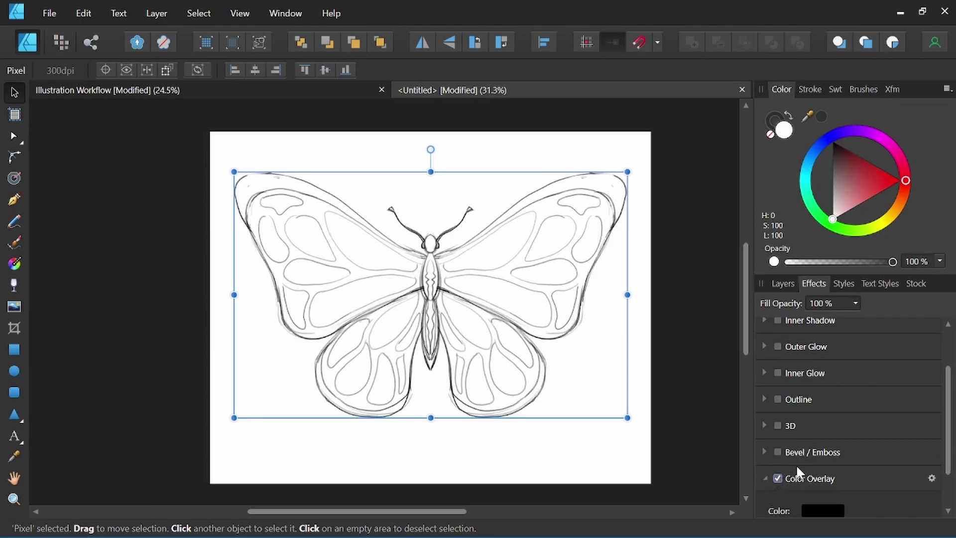
{"action": "left_click", "coordinate": [825, 456]}
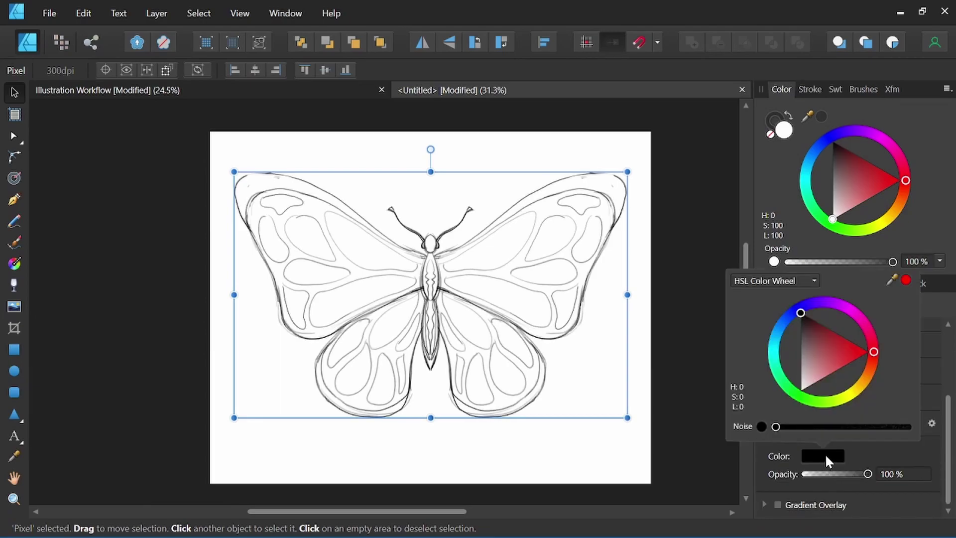
{"action": "left_click", "coordinate": [780, 346]}
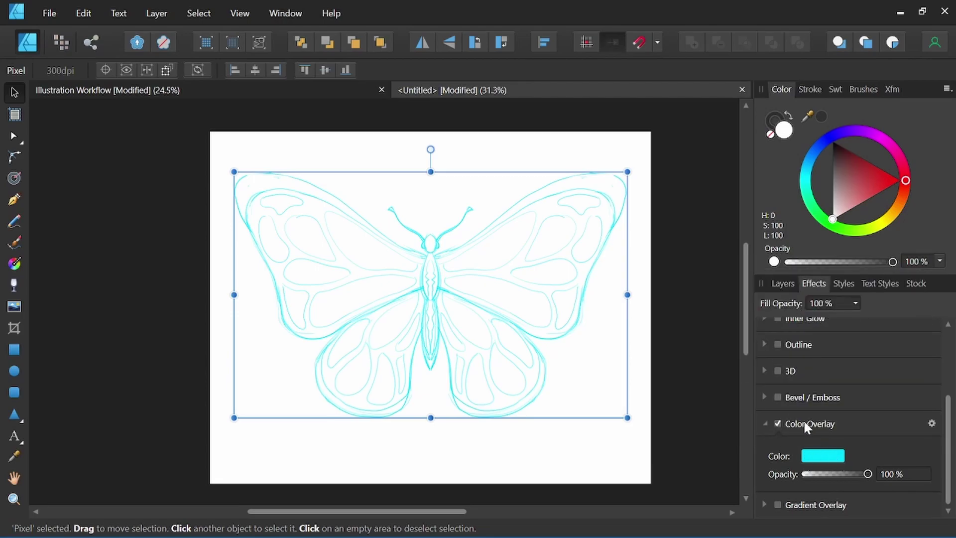
- Rename the sketch's pixel layer as "Butterfly Sketch" and lock it
{"action": "left_click", "coordinate": [791, 283]}
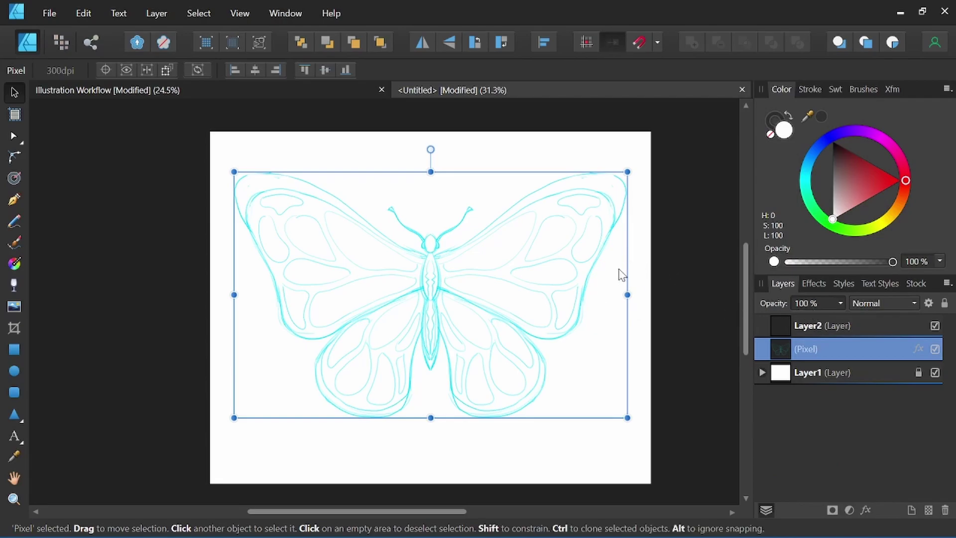
{"action": "double_click", "coordinate": [807, 350]}
{"action": "type", "text": "B"}
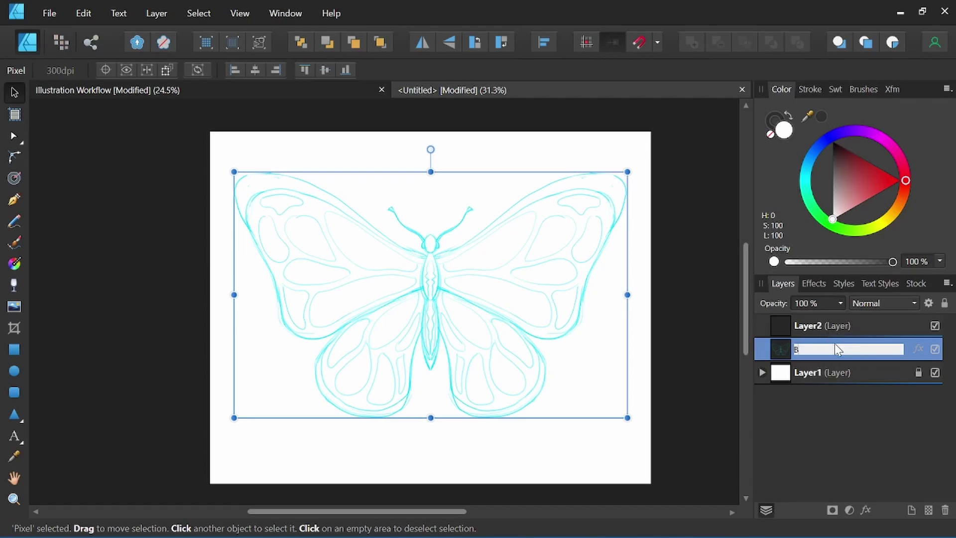
{"action": "type", "text": "utterfly Sketch"}
{"action": "key", "text": "Return"}
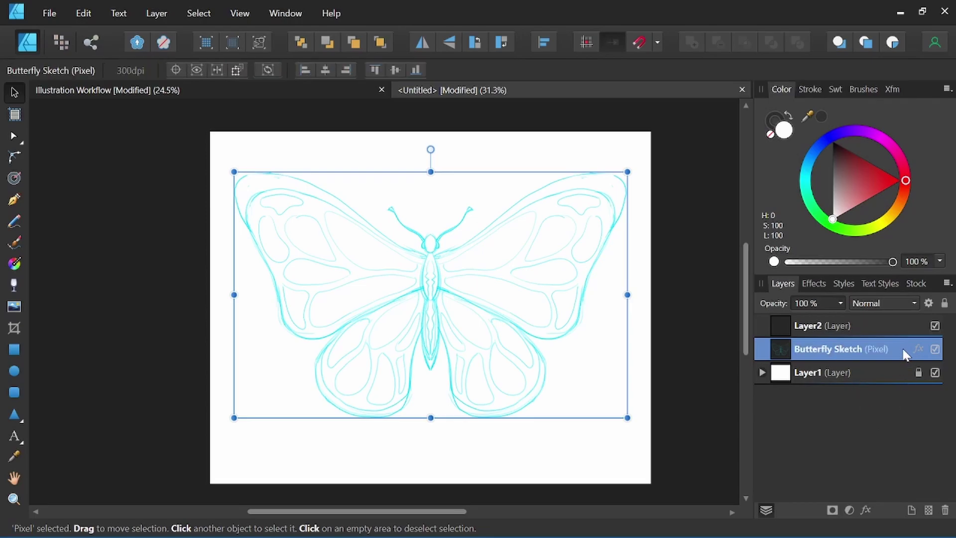
{"action": "left_click", "coordinate": [944, 304]}
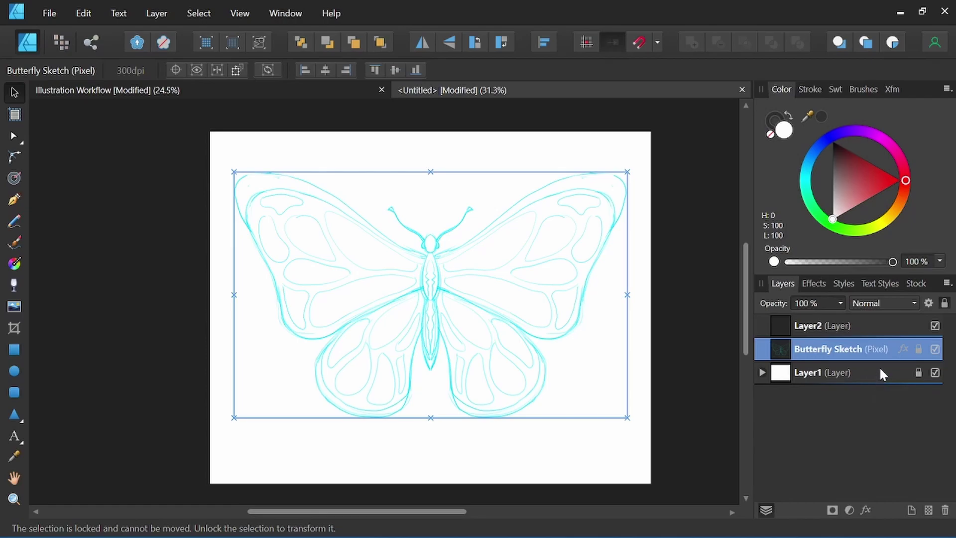
- Rename the empty vector layer Layer2 as "Butterfly Inks"
{"action": "double_click", "coordinate": [816, 326]}
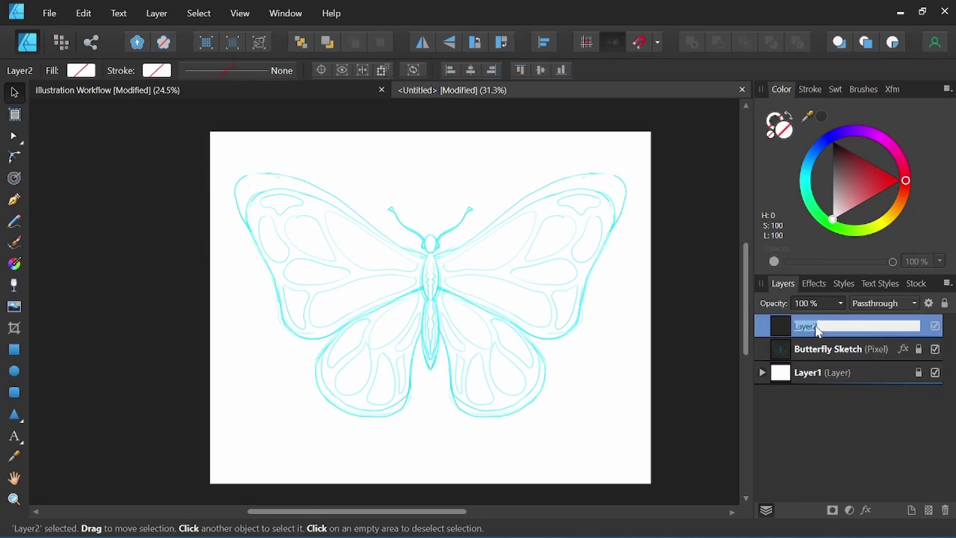
{"action": "type", "text": "Butterfly Inks"}
{"action": "key", "text": "Return"}
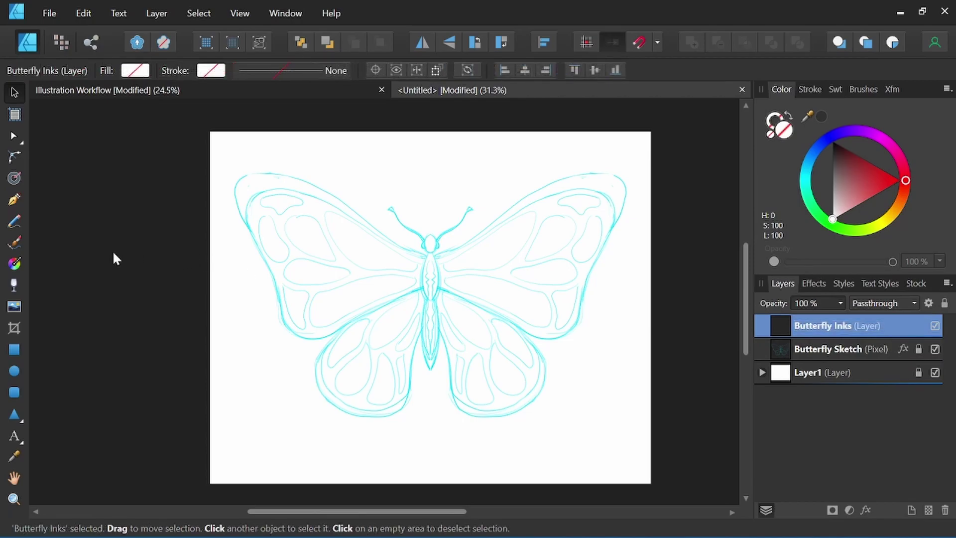
- Ink the left side of the butterfly's body, head and eye with 9 pt black Pen tool curves over the sketch
{"action": "left_click", "coordinate": [14, 199]}
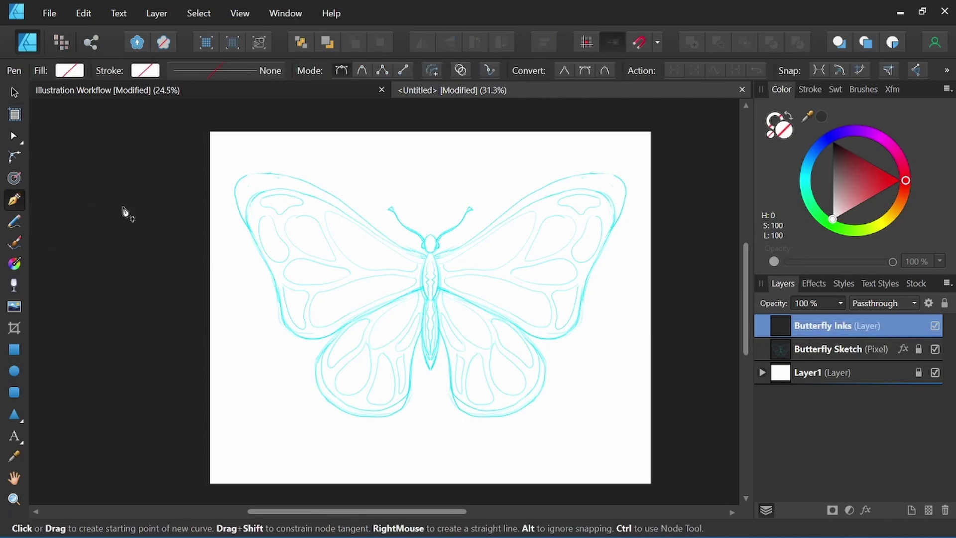
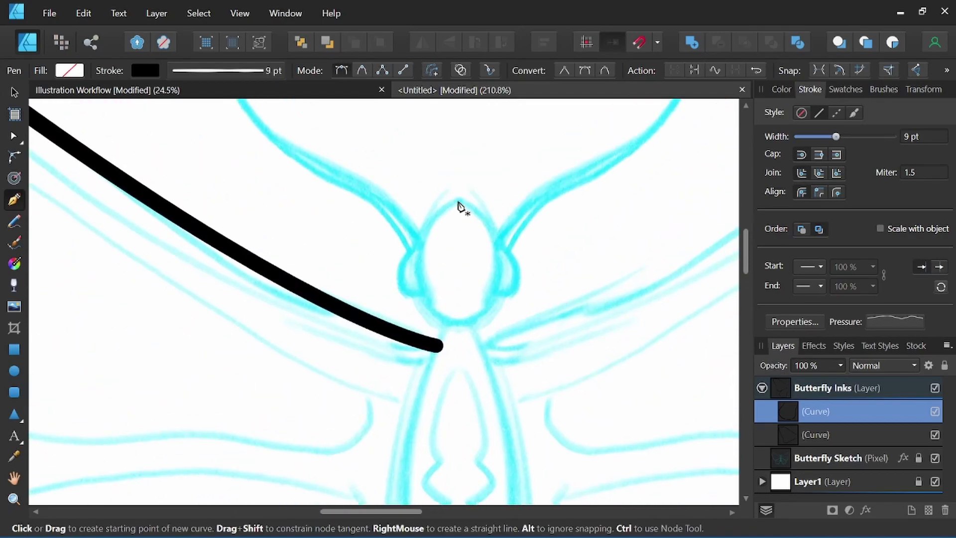
{"action": "mouse_move", "coordinate": [442, 345]}
{"action": "left_mouse_down"}
{"action": "mouse_move", "coordinate": [502, 432]}
{"action": "mouse_move", "coordinate": [472, 254]}
{"action": "left_mouse_up"}
{"action": "left_click", "coordinate": [442, 345]}
{"action": "scroll", "coordinate": [441, 346], "scroll_direction": "down", "scroll_amount": 4}
{"action": "left_click_drag", "start_coordinate": [470, 378], "coordinate": [502, 459]}
{"action": "left_click_drag", "start_coordinate": [501, 459], "coordinate": [495, 360]}
{"action": "left_click", "coordinate": [463, 278]}
{"action": "left_click_drag", "start_coordinate": [472, 476], "coordinate": [467, 281]}
{"action": "left_click_drag", "start_coordinate": [470, 277], "coordinate": [512, 390]}
{"action": "left_click_drag", "start_coordinate": [465, 158], "coordinate": [475, 323]}
{"action": "scroll", "coordinate": [474, 322], "scroll_direction": "up", "scroll_amount": 3}
{"action": "left_click", "coordinate": [452, 277]}
{"action": "left_click_drag", "start_coordinate": [445, 352], "coordinate": [506, 387]}
- Ink the left antenna with a Pen curve and vary its thickness through the stroke pressure profile
{"action": "scroll", "coordinate": [451, 359], "scroll_direction": "down", "scroll_amount": 3}
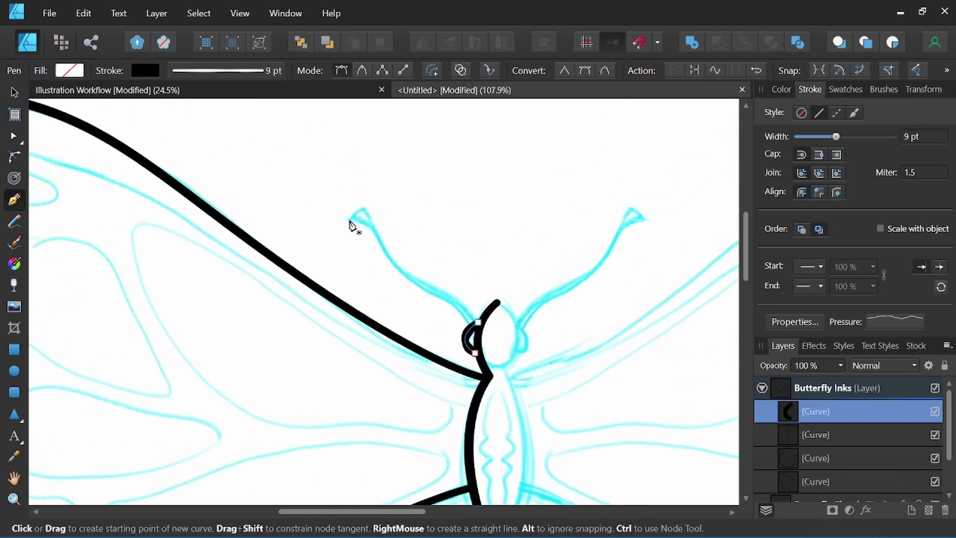
{"action": "left_click", "coordinate": [348, 219]}
{"action": "left_click_drag", "start_coordinate": [372, 228], "coordinate": [381, 237]}
{"action": "left_click", "coordinate": [895, 322]}
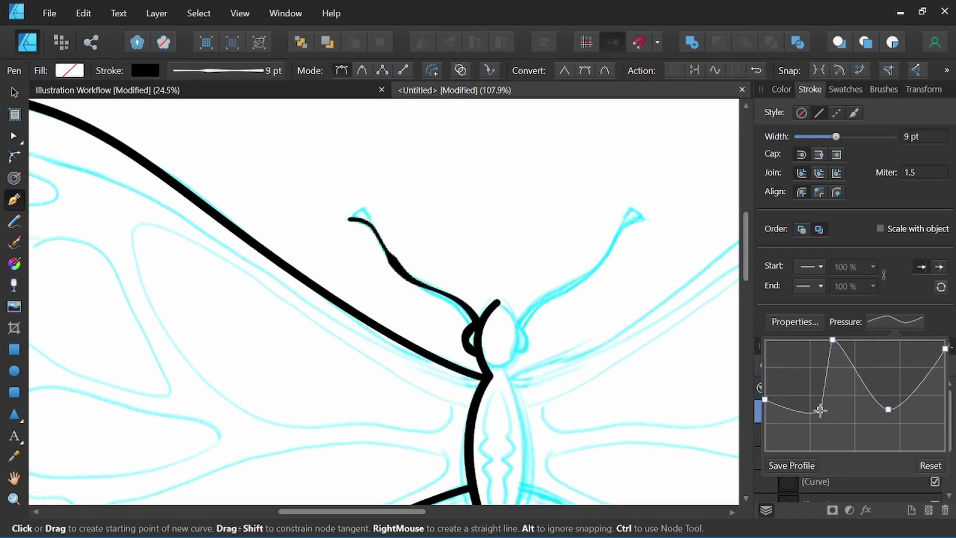
- Taper the ends of the left eye's curve with the pressure profile and set its stroke width to 7.5 pt
{"action": "key", "text": "a"}
{"action": "left_click", "coordinate": [467, 343]}
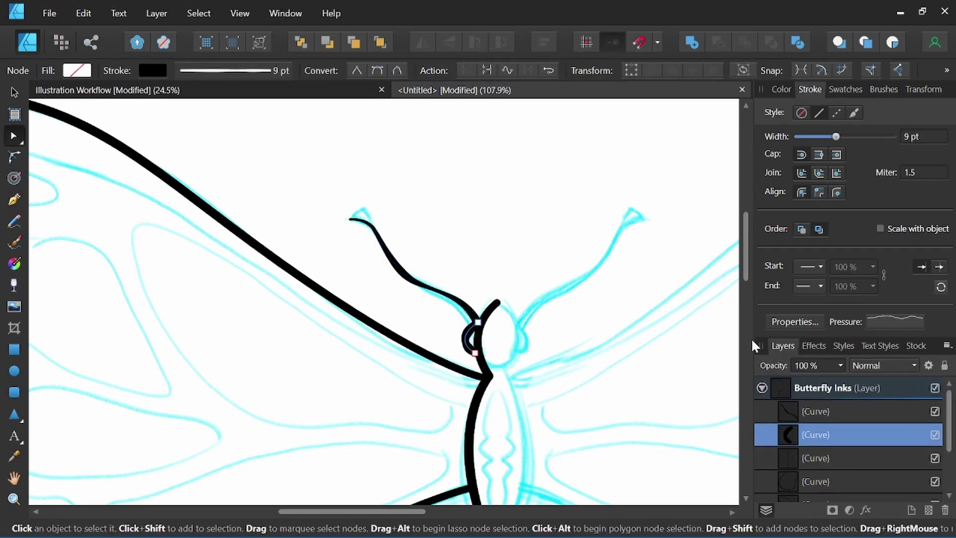
{"action": "left_click", "coordinate": [895, 321]}
{"action": "left_click", "coordinate": [835, 340]}
{"action": "left_click", "coordinate": [870, 340]}
{"action": "left_click_drag", "start_coordinate": [764, 341], "coordinate": [767, 379]}
{"action": "left_click", "coordinate": [906, 137]}
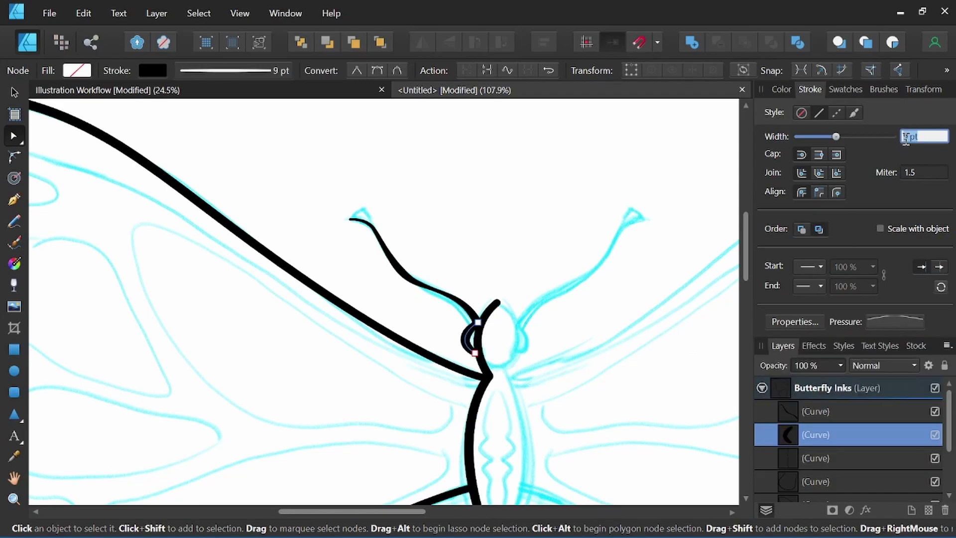
{"action": "scroll", "coordinate": [513, 266], "scroll_direction": "down", "scroll_amount": 5}
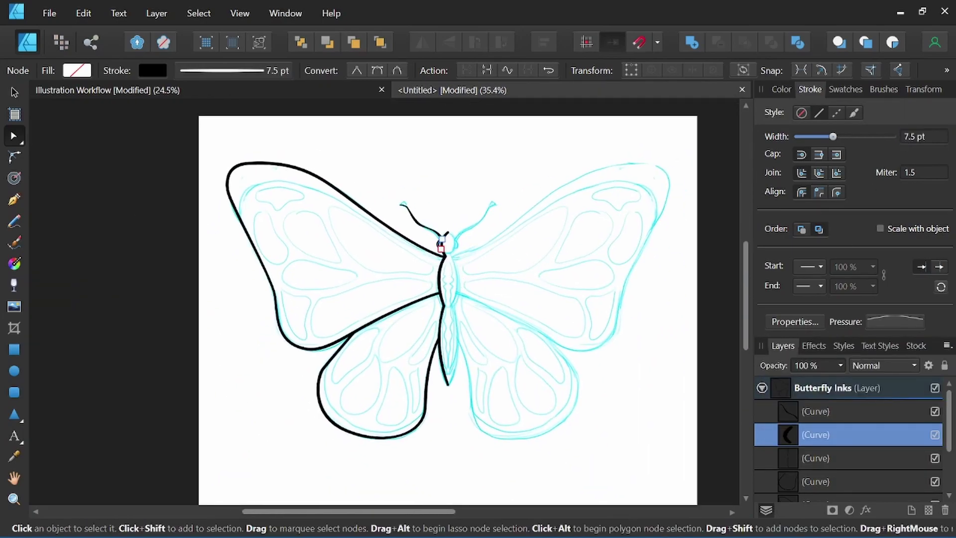
- Draw a Pen curve for the inner border of the left upper wing, from the body around to the outer edge
{"action": "left_click", "coordinate": [15, 200]}
{"action": "scroll", "coordinate": [412, 277], "scroll_direction": "up", "scroll_amount": 2}
{"action": "key", "text": "ctrl+d"}
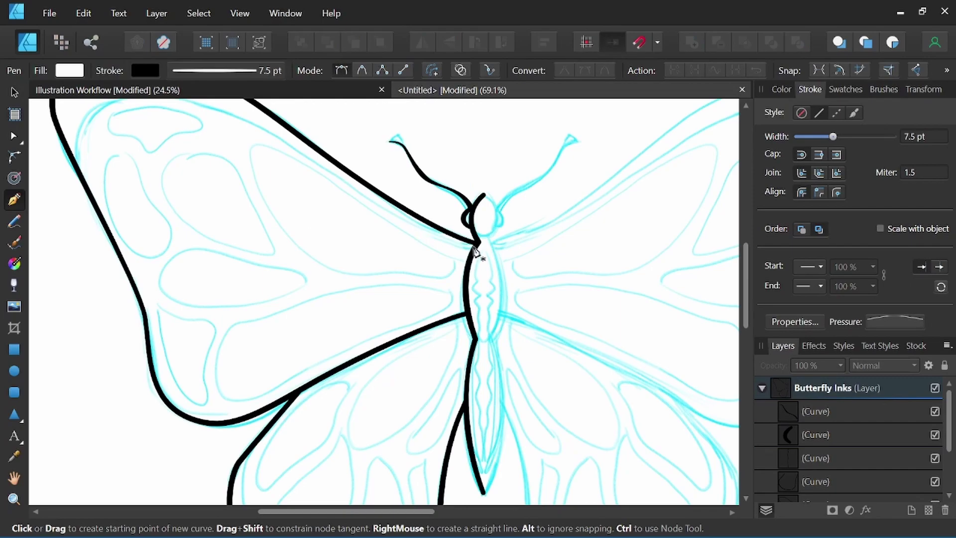
{"action": "scroll", "coordinate": [347, 238], "scroll_direction": "up", "scroll_amount": 1}
{"action": "left_click_drag", "start_coordinate": [342, 228], "coordinate": [258, 172]}
{"action": "key", "text": "ctrl+z"}
{"action": "left_click_drag", "start_coordinate": [145, 262], "coordinate": [177, 364]}
{"action": "left_click", "coordinate": [145, 262]}
{"action": "key", "text": "Escape"}
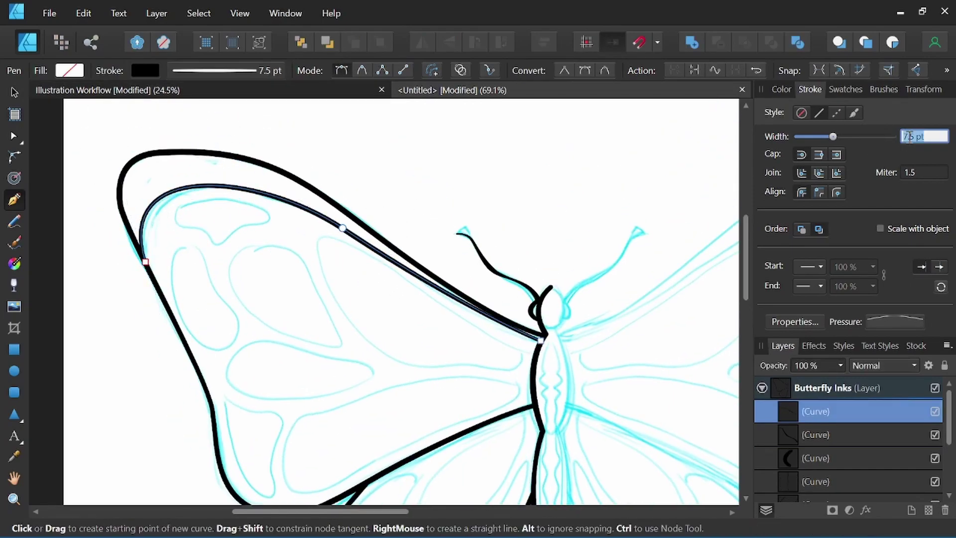
- Set the upper wing's inner border curve to a 5 pt stroke, check its nodes and deselect it
{"action": "type", "text": "5"}
{"action": "key", "text": "Return"}
{"action": "key", "text": "a"}
{"action": "left_click_drag", "start_coordinate": [513, 260], "coordinate": [485, 237]}
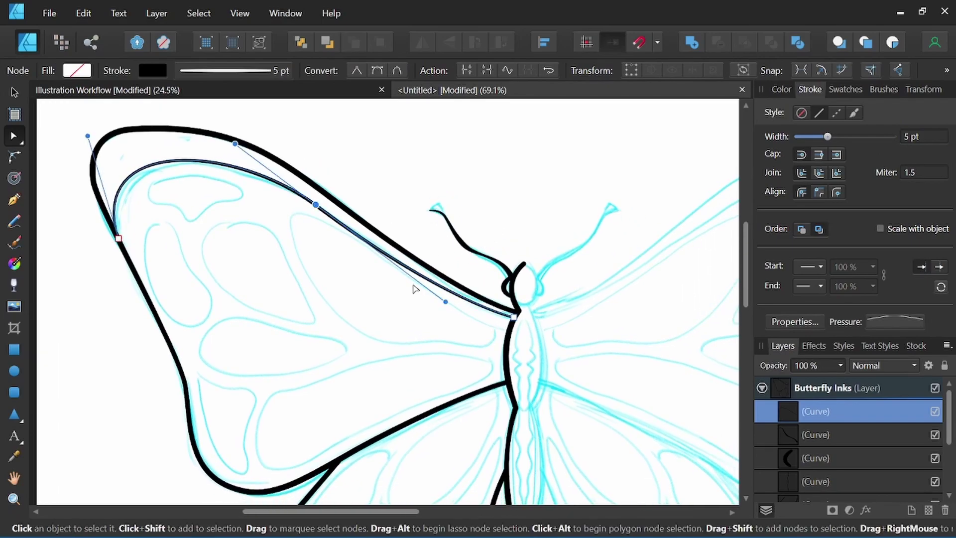
{"action": "key", "text": "v"}
{"action": "left_click", "coordinate": [336, 396]}
- Draw the large triangular cell below the left upper wing's inner border as a closed Pen curve
{"action": "key", "text": "p"}
{"action": "scroll", "coordinate": [486, 344], "scroll_direction": "up", "scroll_amount": 1}
{"action": "left_click", "coordinate": [502, 352]}
{"action": "left_click_drag", "start_coordinate": [324, 249], "coordinate": [293, 225]}
{"action": "left_click_drag", "start_coordinate": [401, 378], "coordinate": [486, 408]}
{"action": "left_click_drag", "start_coordinate": [487, 408], "coordinate": [470, 379]}
{"action": "left_click_drag", "start_coordinate": [502, 352], "coordinate": [501, 334]}
{"action": "key", "text": "space"}
- Reset the triangular cell's stroke pressure profile and set its stroke width to 3 pt
{"action": "left_click", "coordinate": [903, 321]}
{"action": "left_click", "coordinate": [923, 469]}
{"action": "left_click", "coordinate": [911, 137]}
{"action": "type", "text": "3"}
{"action": "key", "text": "Return"}
- Draw the long closed cell along the lower edge of the left upper wing, following the sketch
{"action": "key", "text": "space"}
{"action": "mouse_move", "coordinate": [369, 365]}
{"action": "left_mouse_down"}
{"action": "mouse_move", "coordinate": [407, 337]}
{"action": "mouse_move", "coordinate": [401, 362]}
{"action": "left_mouse_up"}
{"action": "left_click_drag", "start_coordinate": [301, 398], "coordinate": [287, 400]}
{"action": "left_click", "coordinate": [262, 408]}
{"action": "key", "text": "space"}
{"action": "left_click_drag", "start_coordinate": [260, 404], "coordinate": [274, 338]}
{"action": "left_click_drag", "start_coordinate": [289, 435], "coordinate": [351, 427]}
{"action": "left_click_drag", "start_coordinate": [391, 384], "coordinate": [406, 381]}
{"action": "left_click_drag", "start_coordinate": [549, 299], "coordinate": [539, 293]}
{"action": "key", "text": "space"}
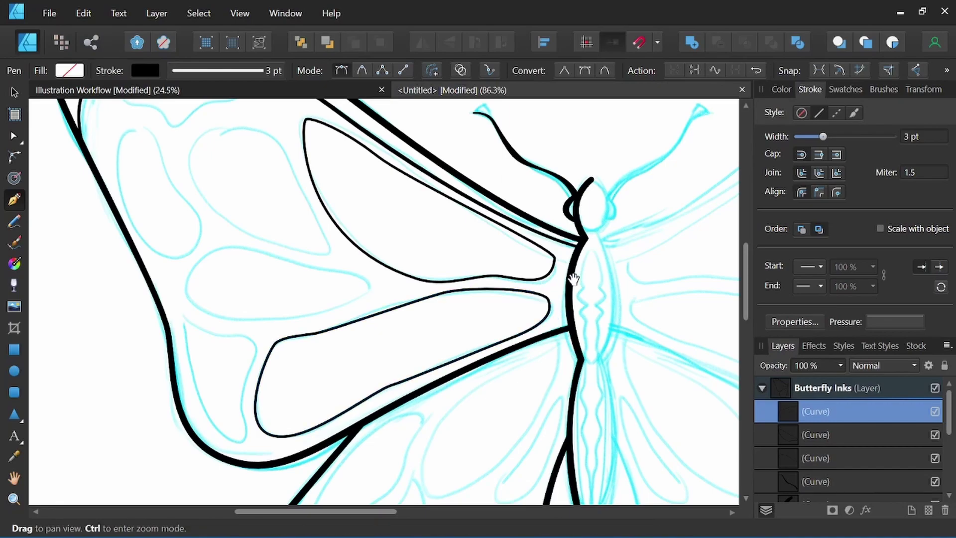
- Draw the closed cell in the lower outer corner of the left upper wing
{"action": "left_click_drag", "start_coordinate": [325, 304], "coordinate": [416, 307]}
{"action": "left_click_drag", "start_coordinate": [275, 319], "coordinate": [274, 327]}
{"action": "left_click_drag", "start_coordinate": [325, 443], "coordinate": [371, 464]}
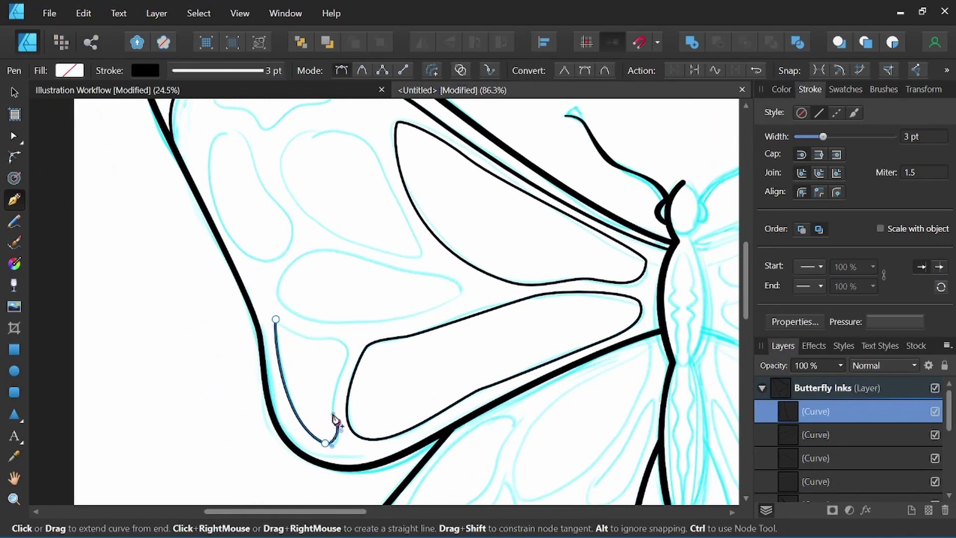
{"action": "left_click", "coordinate": [329, 338]}
{"action": "left_click", "coordinate": [275, 319]}
- Draw the horizontal teardrop cell in the middle of the left upper wing
{"action": "left_click_drag", "start_coordinate": [520, 330], "coordinate": [527, 336]}
{"action": "left_click_drag", "start_coordinate": [469, 313], "coordinate": [451, 309]}
{"action": "left_click_drag", "start_coordinate": [336, 328], "coordinate": [336, 355]}
{"action": "left_click_drag", "start_coordinate": [424, 367], "coordinate": [480, 359]}
{"action": "left_click_drag", "start_coordinate": [520, 330], "coordinate": [525, 322]}
- Draw the large rounded teardrop cell above the horizontal teardrop in the left upper wing
{"action": "left_click_drag", "start_coordinate": [477, 298], "coordinate": [486, 368]}
{"action": "left_click", "coordinate": [485, 366]}
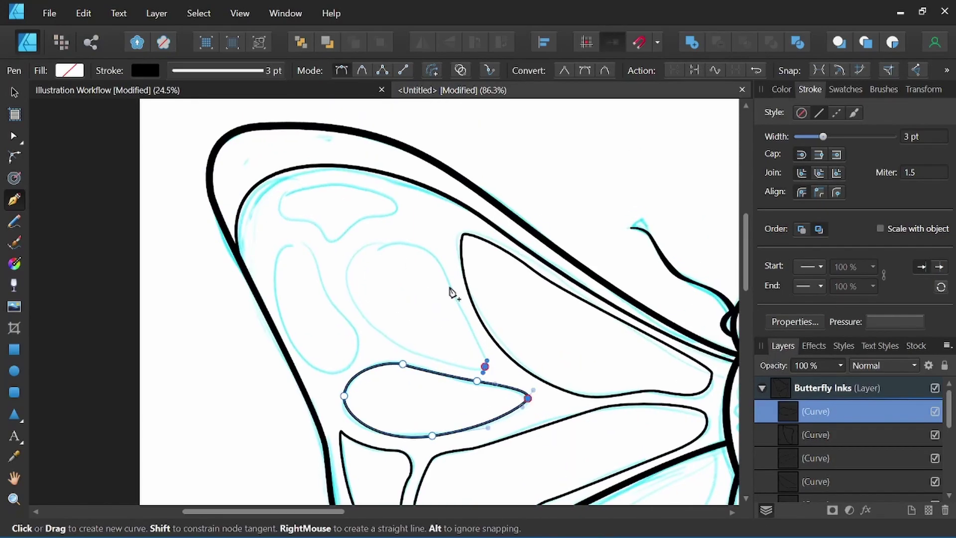
{"action": "left_click", "coordinate": [449, 285]}
{"action": "left_click_drag", "start_coordinate": [382, 241], "coordinate": [360, 249]}
{"action": "left_click_drag", "start_coordinate": [438, 377], "coordinate": [425, 393]}
{"action": "left_click", "coordinate": [485, 367]}
- Draw the small notched cell near the tip of the left upper wing
{"action": "left_click_drag", "start_coordinate": [441, 284], "coordinate": [444, 277]}
{"action": "left_click_drag", "start_coordinate": [374, 255], "coordinate": [318, 289]}
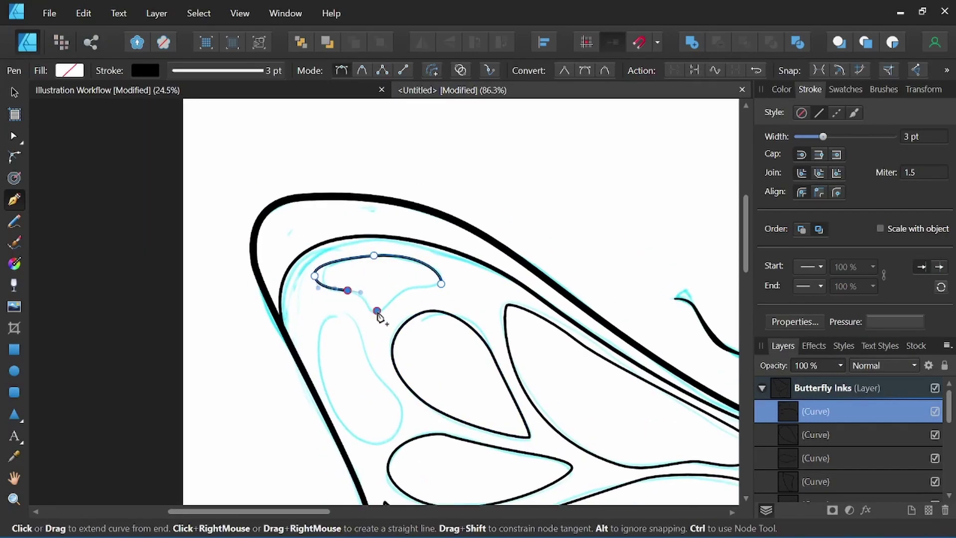
{"action": "left_click", "coordinate": [450, 286]}
- Draw the elongated bean-shaped cell along the outer edge of the left upper wing
{"action": "scroll", "coordinate": [398, 273], "scroll_direction": "down", "scroll_amount": 2}
{"action": "left_click", "coordinate": [349, 255]}
{"action": "left_click_drag", "start_coordinate": [379, 382], "coordinate": [395, 394]}
{"action": "left_click_drag", "start_coordinate": [416, 349], "coordinate": [405, 330]}
{"action": "left_click_drag", "start_coordinate": [381, 299], "coordinate": [374, 277]}
{"action": "left_click_drag", "start_coordinate": [349, 256], "coordinate": [338, 255]}
- Draw the large leaf-shaped cell at the top of the left lower wing, near the body
{"action": "scroll", "coordinate": [431, 266], "scroll_direction": "down", "scroll_amount": 3}
{"action": "left_click_drag", "start_coordinate": [526, 437], "coordinate": [404, 358]}
{"action": "scroll", "coordinate": [472, 357], "scroll_direction": "up", "scroll_amount": 4}
{"action": "left_click_drag", "start_coordinate": [504, 204], "coordinate": [493, 209]}
{"action": "scroll", "coordinate": [407, 255], "scroll_direction": "down", "scroll_amount": 2}
{"action": "left_click_drag", "start_coordinate": [391, 264], "coordinate": [372, 283]}
{"action": "left_click_drag", "start_coordinate": [369, 338], "coordinate": [377, 348]}
{"action": "left_click", "coordinate": [468, 222]}
- Draw the narrow slanted cell and the small vertical cell along the inner side of the left lower wing
{"action": "scroll", "coordinate": [454, 277], "scroll_direction": "up", "scroll_amount": 2}
{"action": "left_click", "coordinate": [456, 277]}
{"action": "left_click_drag", "start_coordinate": [428, 325], "coordinate": [421, 339]}
{"action": "left_click_drag", "start_coordinate": [456, 278], "coordinate": [454, 239]}
{"action": "left_click_drag", "start_coordinate": [452, 355], "coordinate": [507, 254]}
{"action": "left_click", "coordinate": [464, 322]}
{"action": "left_click_drag", "start_coordinate": [433, 337], "coordinate": [429, 346]}
{"action": "left_click_drag", "start_coordinate": [440, 399], "coordinate": [515, 248]}
- Draw the inner border curve around the left lower wing's outer edge and end it as an open path
{"action": "left_click", "coordinate": [225, 233]}
{"action": "scroll", "coordinate": [195, 300], "scroll_direction": "down", "scroll_amount": 1}
{"action": "left_click_drag", "start_coordinate": [272, 395], "coordinate": [316, 418]}
{"action": "left_click_drag", "start_coordinate": [453, 358], "coordinate": [495, 285]}
{"action": "left_click", "coordinate": [453, 358]}
{"action": "key", "text": "Escape"}
- Draw the closed cell in the upper outer part of the left lower wing
{"action": "left_click_drag", "start_coordinate": [340, 170], "coordinate": [369, 230]}
{"action": "scroll", "coordinate": [369, 230], "scroll_direction": "up", "scroll_amount": 1}
{"action": "left_click", "coordinate": [371, 224]}
{"action": "left_click_drag", "start_coordinate": [279, 269], "coordinate": [249, 312]}
{"action": "left_click", "coordinate": [229, 371]}
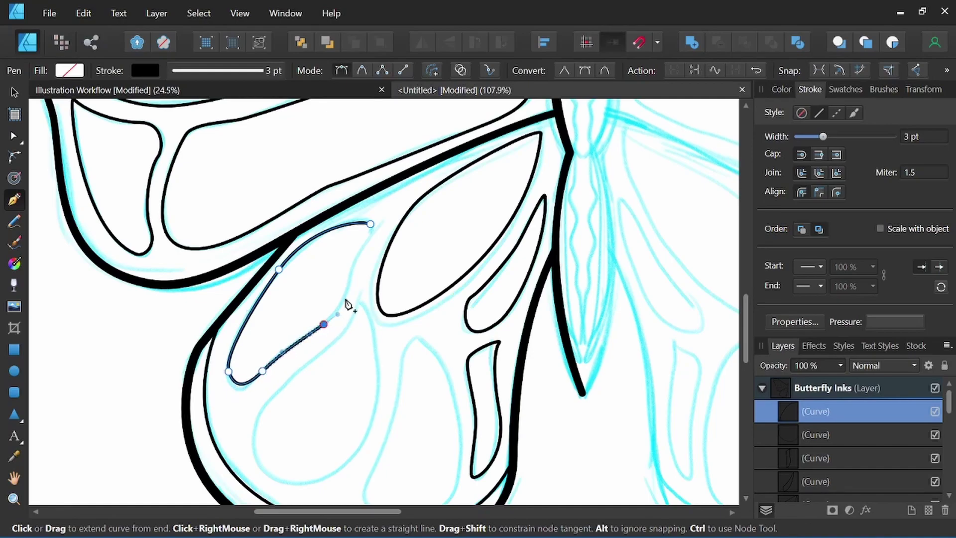
{"action": "left_click_drag", "start_coordinate": [350, 273], "coordinate": [352, 260]}
{"action": "left_click_drag", "start_coordinate": [370, 224], "coordinate": [365, 215]}
- Draw the large teardrop cell in the lower outer part of the left lower wing
{"action": "left_click_drag", "start_coordinate": [370, 338], "coordinate": [384, 316]}
{"action": "left_click", "coordinate": [375, 288]}
{"action": "left_click_drag", "start_coordinate": [329, 334], "coordinate": [304, 357]}
{"action": "left_click_drag", "start_coordinate": [270, 395], "coordinate": [265, 412]}
{"action": "left_click_drag", "start_coordinate": [282, 451], "coordinate": [301, 464]}
{"action": "left_click_drag", "start_coordinate": [361, 438], "coordinate": [378, 415]}
{"action": "left_click_drag", "start_coordinate": [359, 276], "coordinate": [289, 240]}
{"action": "left_click_drag", "start_coordinate": [305, 251], "coordinate": [273, 200]}
- Draw the closed teardrop cell beside the large one in the lower inner part of the left lower wing
{"action": "left_click_drag", "start_coordinate": [360, 279], "coordinate": [350, 284]}
{"action": "left_click", "coordinate": [343, 310]}
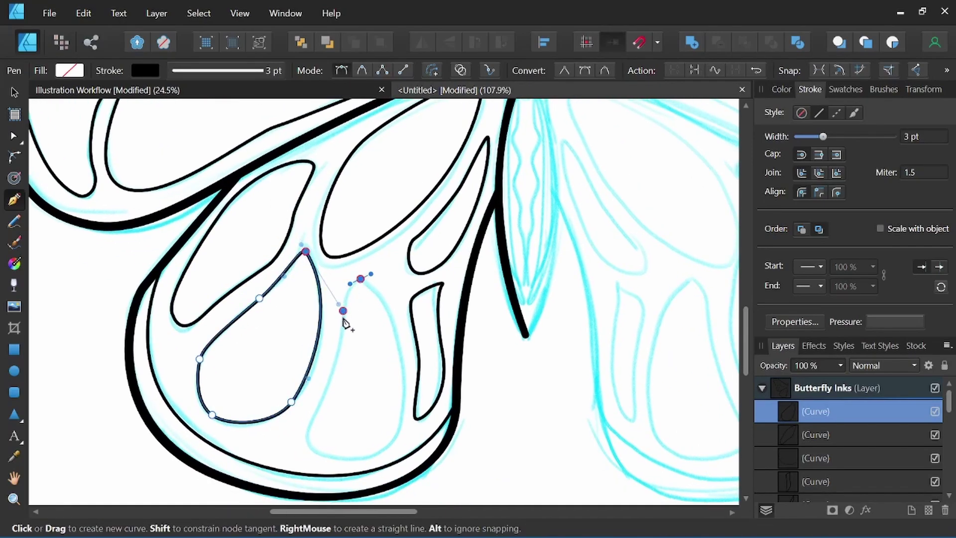
{"action": "left_click_drag", "start_coordinate": [324, 394], "coordinate": [317, 412]}
{"action": "left_click_drag", "start_coordinate": [403, 384], "coordinate": [391, 409]}
{"action": "left_click_drag", "start_coordinate": [349, 304], "coordinate": [333, 283]}
- Draw the upper zigzag part of the left half of the central body marking with a new curve
{"action": "left_click_drag", "start_coordinate": [490, 269], "coordinate": [425, 438]}
{"action": "scroll", "coordinate": [433, 219], "scroll_direction": "up", "scroll_amount": 3}
{"action": "left_click", "coordinate": [428, 219]}
{"action": "left_click_drag", "start_coordinate": [410, 309], "coordinate": [404, 378]}
{"action": "left_click", "coordinate": [410, 310]}
{"action": "left_click", "coordinate": [419, 354]}
{"action": "left_click", "coordinate": [416, 393]}
{"action": "left_click_drag", "start_coordinate": [411, 424], "coordinate": [413, 436]}
{"action": "left_click", "coordinate": [414, 473]}
{"action": "key", "text": "space"}
{"action": "left_click_drag", "start_coordinate": [414, 491], "coordinate": [429, 336]}
- Continue the wavy left half of the body marking down the abdomen and undo the last stray addition
{"action": "left_click_drag", "start_coordinate": [427, 387], "coordinate": [422, 407]}
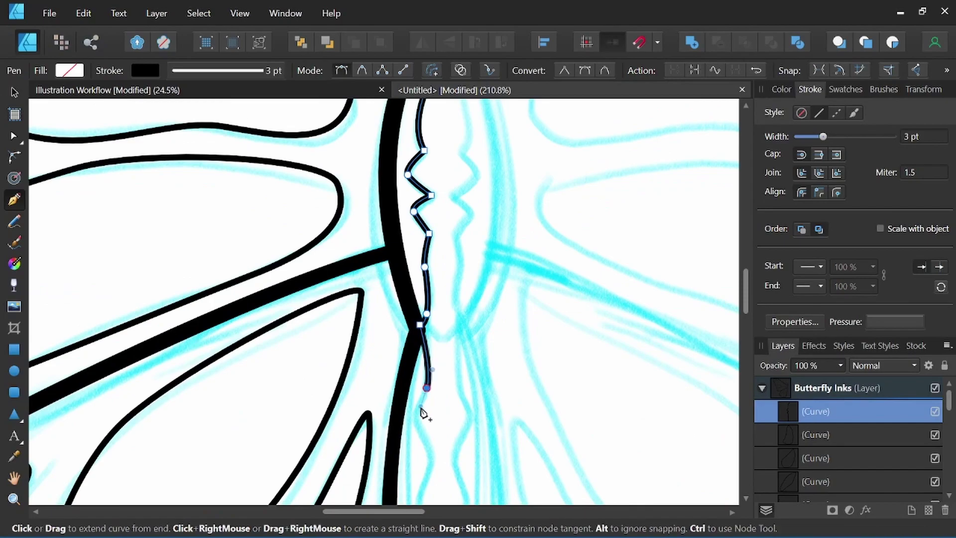
{"action": "left_click_drag", "start_coordinate": [431, 465], "coordinate": [452, 320]}
{"action": "left_click_drag", "start_coordinate": [439, 361], "coordinate": [452, 412]}
{"action": "left_click_drag", "start_coordinate": [451, 443], "coordinate": [453, 455]}
{"action": "left_click_drag", "start_coordinate": [457, 399], "coordinate": [446, 435]}
{"action": "key", "text": "ctrl+z"}
{"action": "scroll", "coordinate": [484, 412], "scroll_direction": "down", "scroll_amount": 8}
{"action": "left_click_drag", "start_coordinate": [487, 350], "coordinate": [466, 310]}
- Select all the inked left-half curves and place a duplicate of them over toward the right half
{"action": "key", "text": "v"}
{"action": "left_click", "coordinate": [180, 106]}
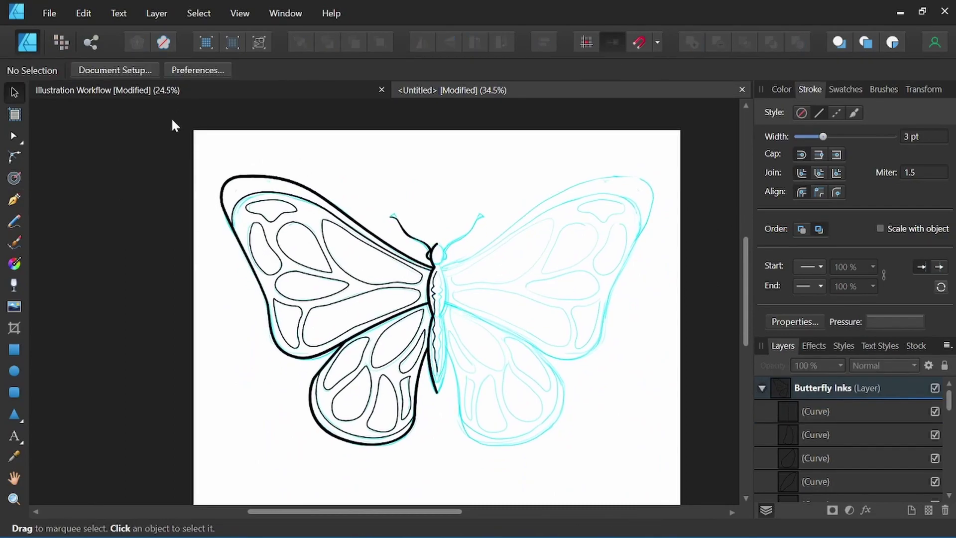
{"action": "left_click_drag", "start_coordinate": [156, 140], "coordinate": [477, 473]}
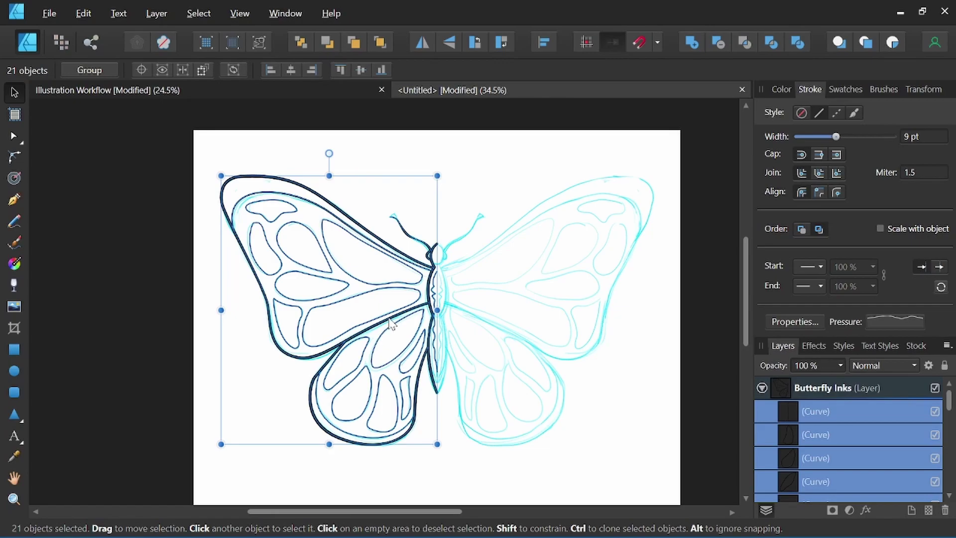
{"action": "left_click_drag", "start_coordinate": [390, 322], "coordinate": [489, 334]}
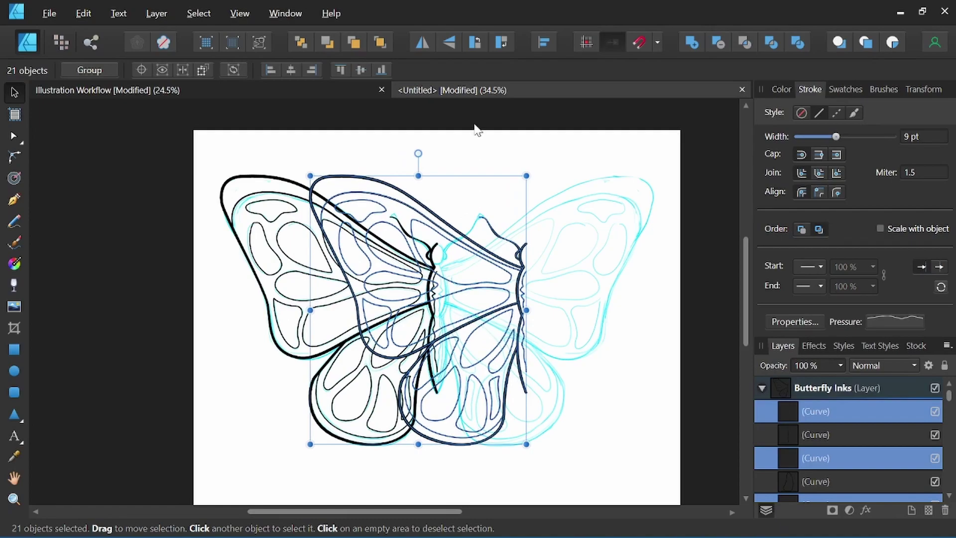
- Flip the duplicated curves horizontally and align them over the right half of the sketch, nudging them left until the body halves meet
{"action": "left_click", "coordinate": [422, 44]}
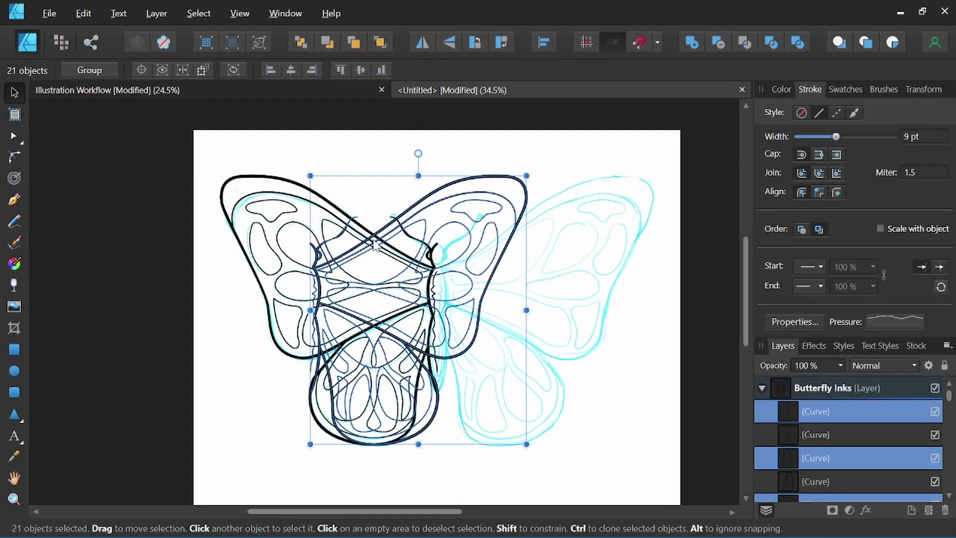
{"action": "left_click_drag", "start_coordinate": [375, 243], "coordinate": [501, 238]}
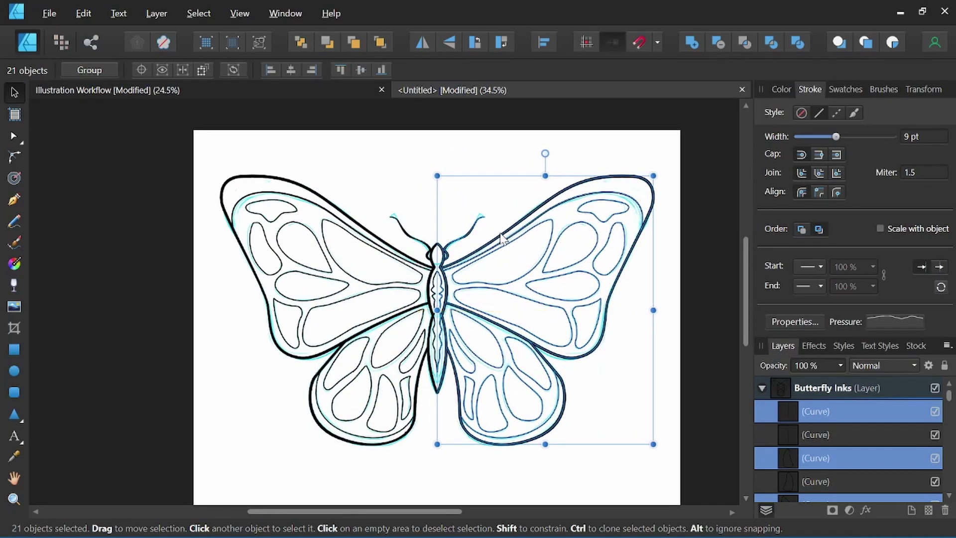
{"action": "scroll", "coordinate": [438, 289], "scroll_direction": "up", "scroll_amount": 8}
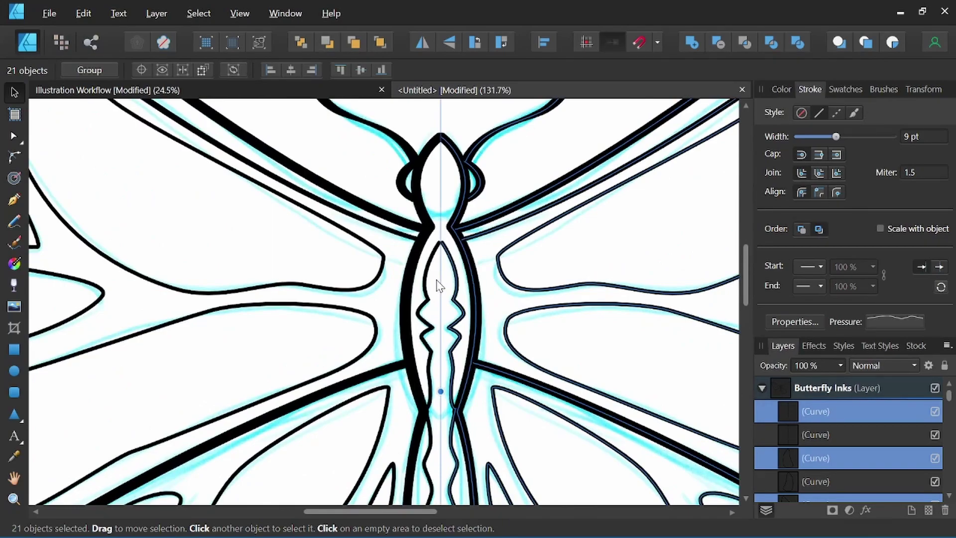
{"action": "scroll", "coordinate": [448, 258], "scroll_direction": "up", "scroll_amount": 3}
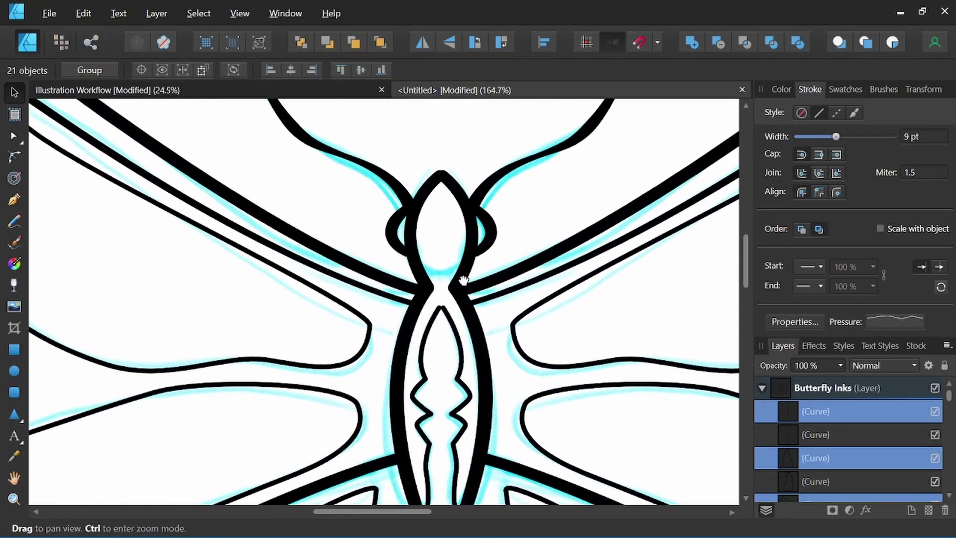
{"action": "key", "text": "Left"}
{"action": "key", "text": "Left"}
{"action": "key", "text": "Left"}
{"action": "key", "text": "Left"}
{"action": "key", "text": "Left"}
{"action": "key", "text": "space"}
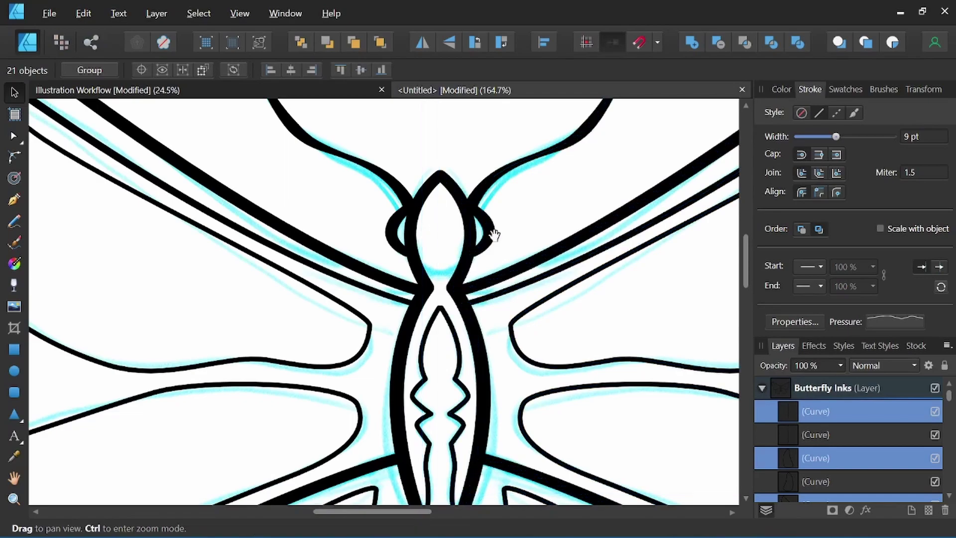
- Deselect the curves and examine the seam between the two halves along the head, body and tail
{"action": "left_click_drag", "start_coordinate": [489, 331], "coordinate": [481, 229]}
{"action": "scroll", "coordinate": [486, 283], "scroll_direction": "down", "scroll_amount": 1}
{"action": "left_click_drag", "start_coordinate": [487, 324], "coordinate": [484, 359]}
{"action": "key", "text": "space"}
{"action": "left_click", "coordinate": [477, 126]}
{"action": "scroll", "coordinate": [442, 158], "scroll_direction": "up", "scroll_amount": 4}
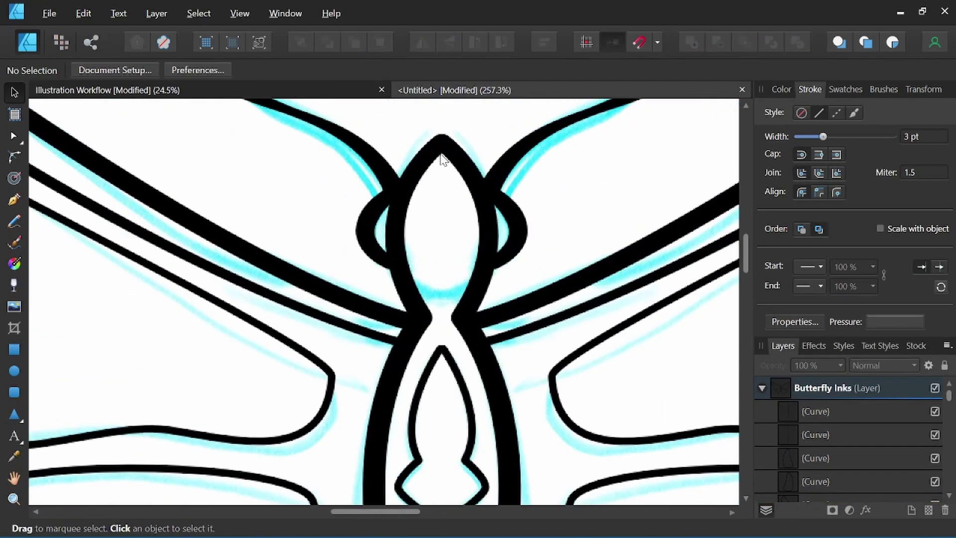
{"action": "scroll", "coordinate": [450, 259], "scroll_direction": "down", "scroll_amount": 3}
{"action": "left_click_drag", "start_coordinate": [444, 357], "coordinate": [438, 190]}
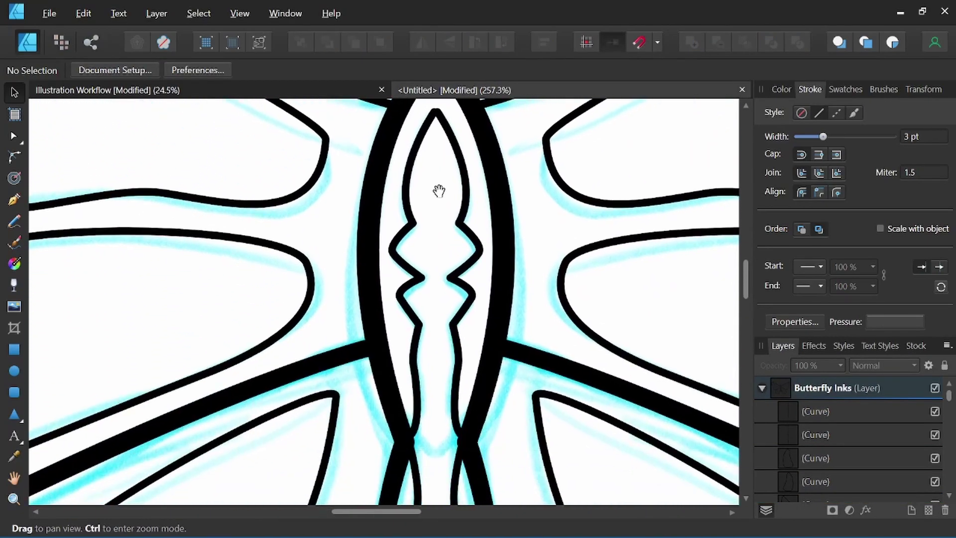
{"action": "scroll", "coordinate": [454, 333], "scroll_direction": "down", "scroll_amount": 3}
{"action": "scroll", "coordinate": [438, 333], "scroll_direction": "down", "scroll_amount": 5}
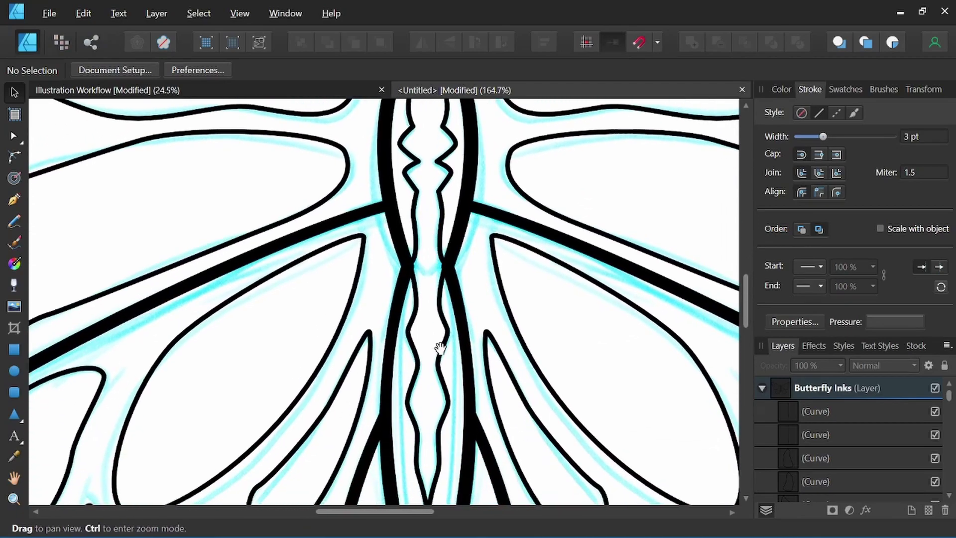
{"action": "scroll", "coordinate": [443, 242], "scroll_direction": "down", "scroll_amount": 5}
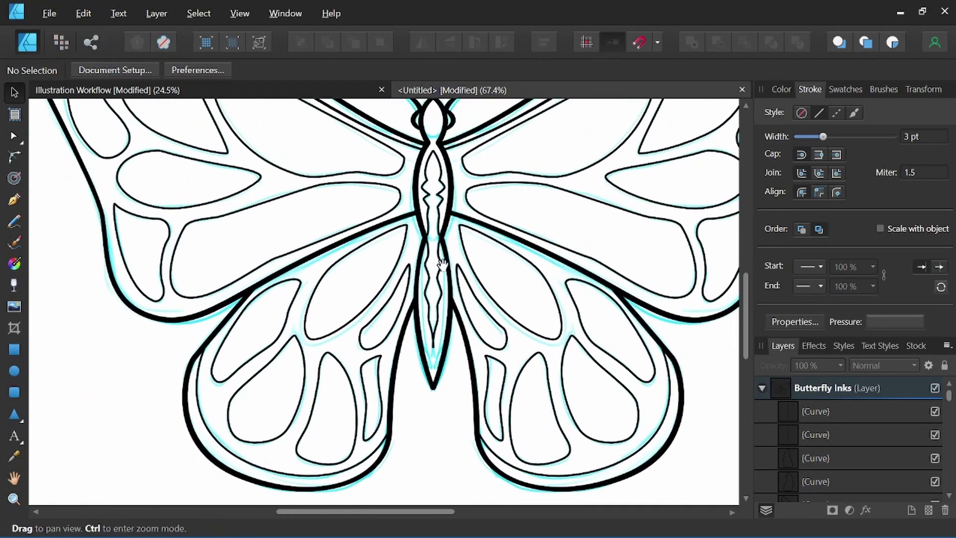
{"action": "scroll", "coordinate": [448, 241], "scroll_direction": "down", "scroll_amount": 3}
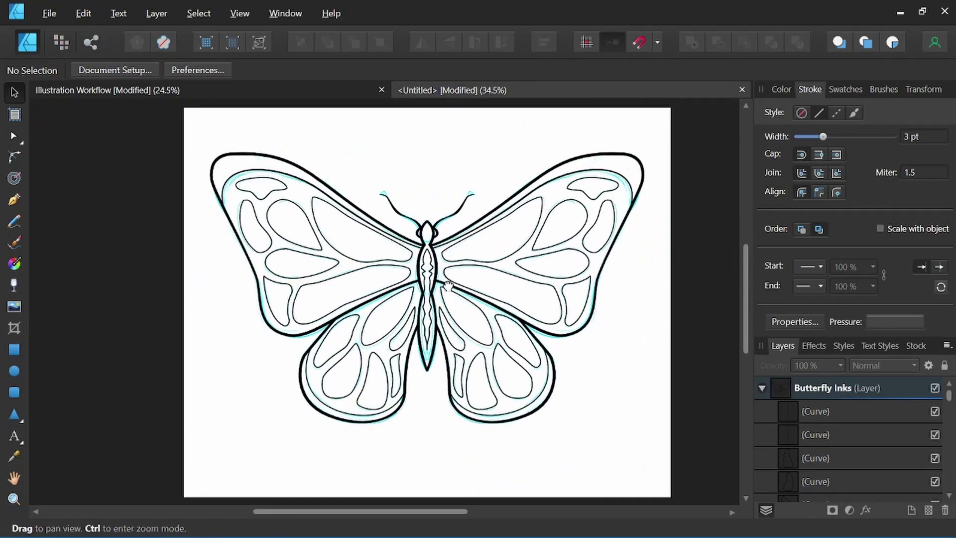
- Collapse the Butterfly Inks layer and lock it
{"action": "left_click", "coordinate": [786, 381]}
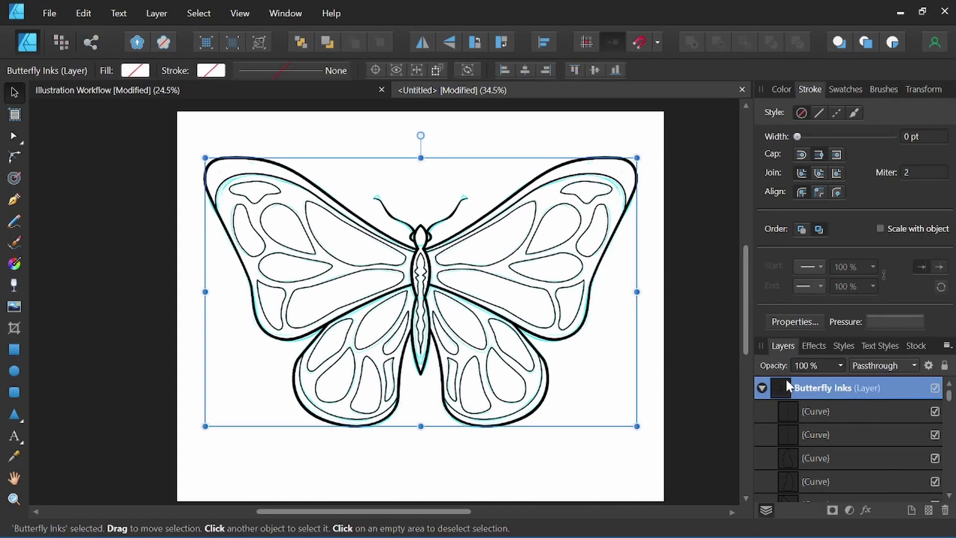
{"action": "left_click", "coordinate": [762, 388]}
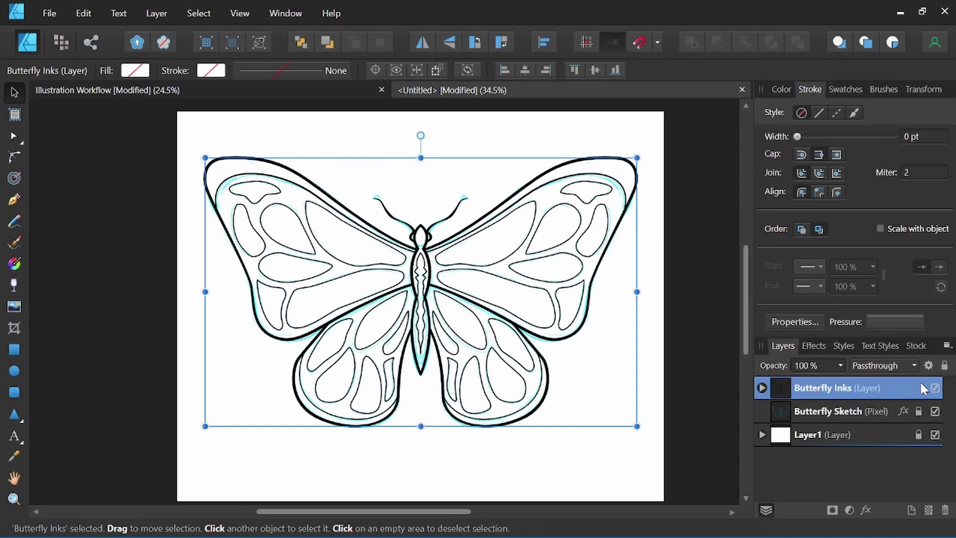
{"action": "left_click", "coordinate": [943, 365]}
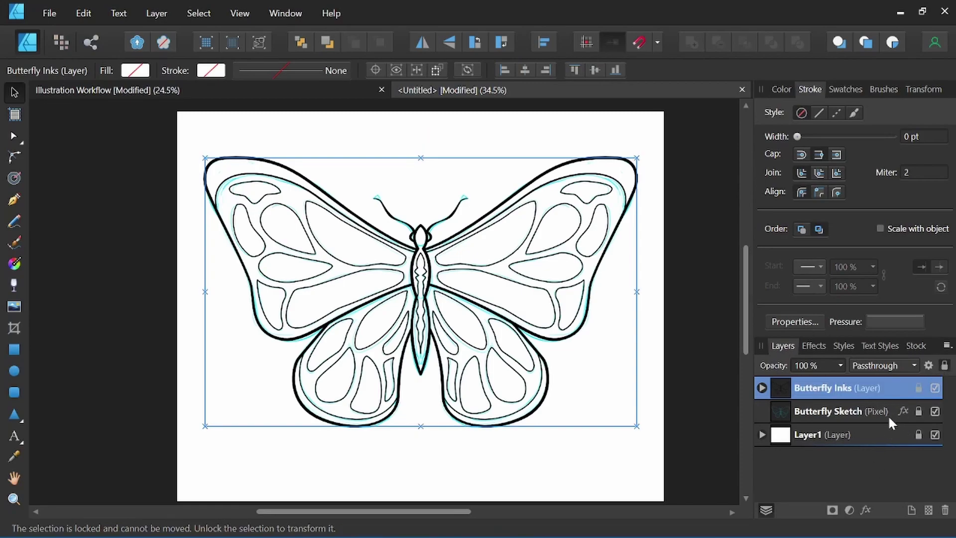
- Add a new layer named Butterfly Colors directly beneath the Butterfly Inks layer
{"action": "left_click", "coordinate": [911, 508]}
{"action": "mouse_move", "coordinate": [810, 406]}
{"action": "left_mouse_down"}
{"action": "mouse_move", "coordinate": [793, 425]}
{"action": "mouse_move", "coordinate": [807, 416]}
{"action": "left_mouse_up"}
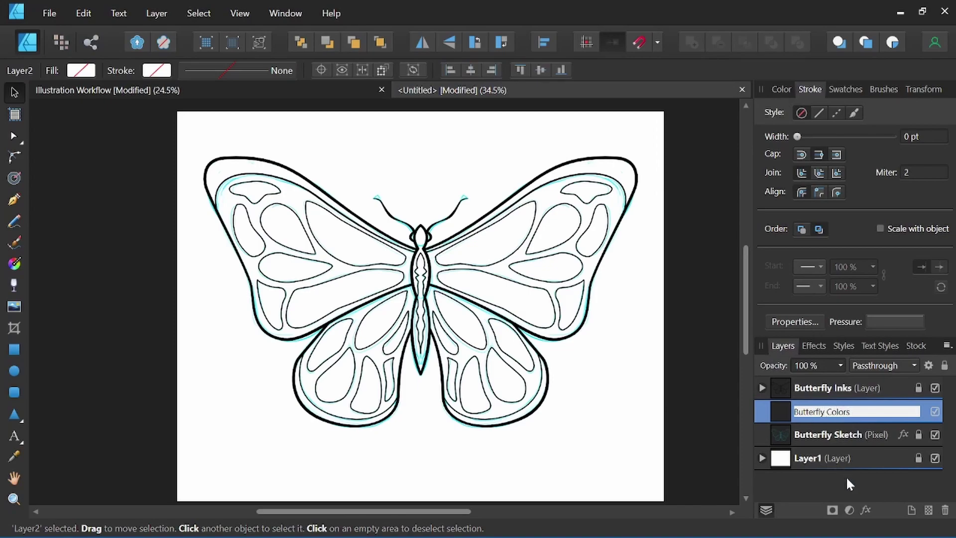
{"action": "key", "text": "Return"}
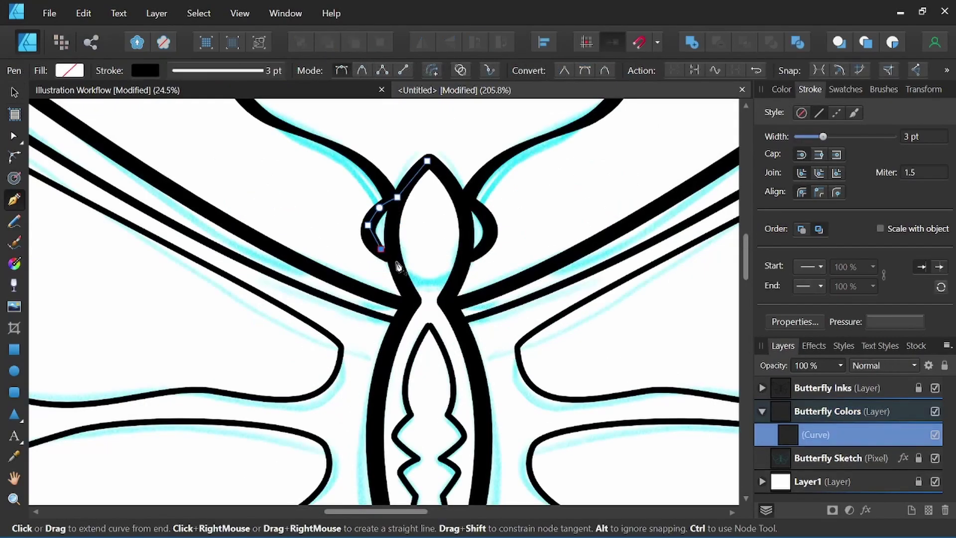
- Remove the stroke from the body color shape and trace its outline down the left side of the body
{"action": "left_click", "coordinate": [801, 113]}
{"action": "left_click_drag", "start_coordinate": [397, 329], "coordinate": [410, 180]}
{"action": "left_click_drag", "start_coordinate": [399, 347], "coordinate": [399, 363]}
{"action": "left_click_drag", "start_coordinate": [412, 275], "coordinate": [418, 317]}
{"action": "left_click", "coordinate": [431, 338]}
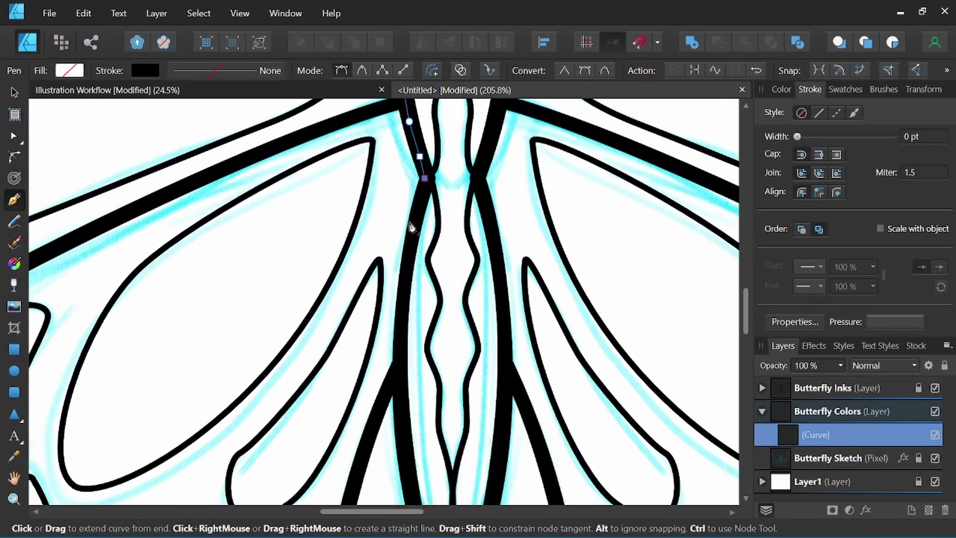
{"action": "left_click_drag", "start_coordinate": [413, 223], "coordinate": [406, 250]}
{"action": "left_click", "coordinate": [381, 238]}
- Trace the body color shape around the tail and up the right side, closing it at the head's tip
{"action": "scroll", "coordinate": [382, 242], "scroll_direction": "down", "scroll_amount": 3}
{"action": "left_click", "coordinate": [386, 316]}
{"action": "left_click", "coordinate": [450, 318]}
{"action": "left_click", "coordinate": [467, 255]}
{"action": "left_click_drag", "start_coordinate": [474, 171], "coordinate": [455, 307]}
{"action": "left_click_drag", "start_coordinate": [431, 120], "coordinate": [417, 307]}
{"action": "left_click", "coordinate": [431, 203]}
{"action": "left_click_drag", "start_coordinate": [451, 171], "coordinate": [413, 273]}
{"action": "scroll", "coordinate": [413, 271], "scroll_direction": "up", "scroll_amount": 5}
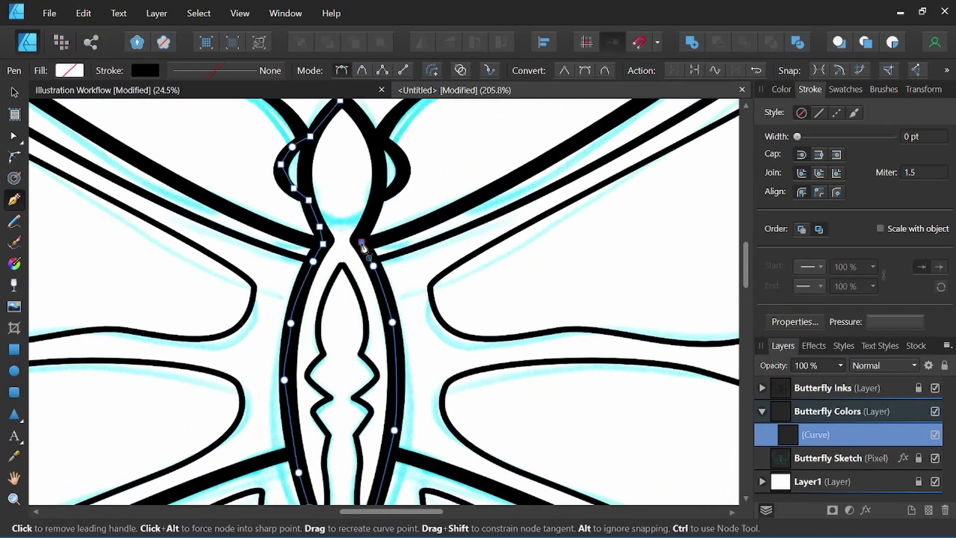
{"action": "left_click", "coordinate": [349, 195]}
- Fill the body shape with a dark mauve-grey, H 328, S 7, L 35
{"action": "left_click", "coordinate": [781, 90]}
{"action": "left_click", "coordinate": [770, 134]}
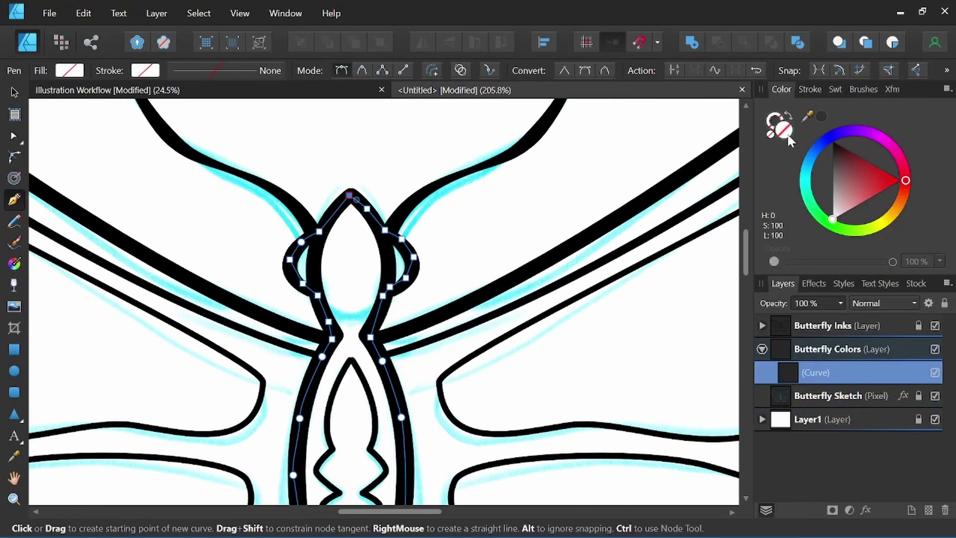
{"action": "left_click", "coordinate": [785, 131]}
{"action": "left_click", "coordinate": [900, 207]}
{"action": "left_click_drag", "start_coordinate": [870, 188], "coordinate": [856, 175]}
{"action": "left_click_drag", "start_coordinate": [898, 207], "coordinate": [897, 153]}
{"action": "left_click_drag", "start_coordinate": [851, 177], "coordinate": [833, 180]}
- Start a color shape for the central body marking by tracing its upper left zigzag edge
{"action": "left_click_drag", "start_coordinate": [407, 250], "coordinate": [435, 348]}
{"action": "scroll", "coordinate": [435, 349], "scroll_direction": "up", "scroll_amount": 6}
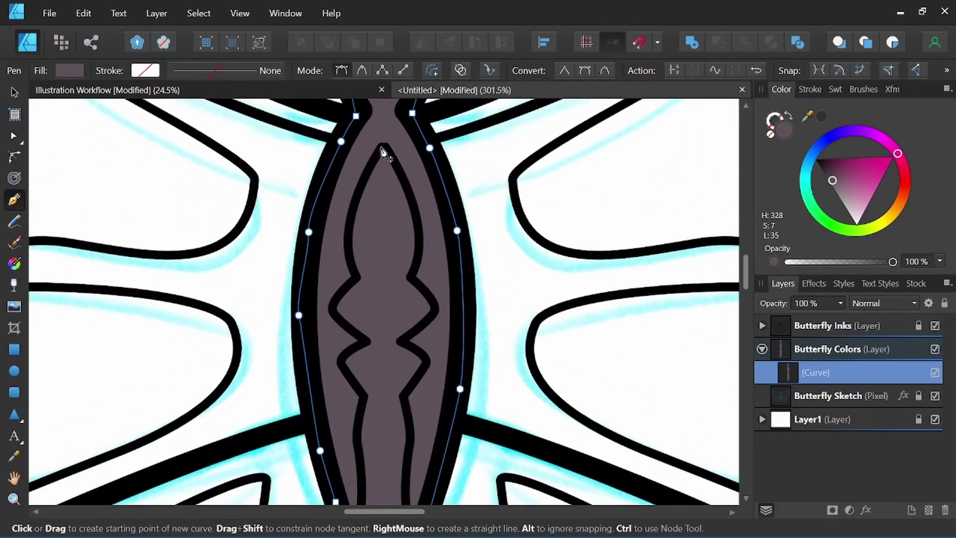
{"action": "left_click", "coordinate": [382, 147]}
{"action": "left_click_drag", "start_coordinate": [358, 191], "coordinate": [355, 204]}
{"action": "left_click", "coordinate": [363, 397]}
{"action": "left_click_drag", "start_coordinate": [364, 398], "coordinate": [368, 308]}
{"action": "left_click_drag", "start_coordinate": [362, 345], "coordinate": [384, 285]}
{"action": "left_click", "coordinate": [384, 284]}
- Continue the marking's color shape down the wavy lower left edge to the pointed bottom end
{"action": "left_click", "coordinate": [378, 350]}
{"action": "left_click_drag", "start_coordinate": [381, 418], "coordinate": [389, 298]}
{"action": "left_click_drag", "start_coordinate": [388, 395], "coordinate": [402, 295]}
{"action": "left_click_drag", "start_coordinate": [410, 307], "coordinate": [394, 356]}
{"action": "left_click_drag", "start_coordinate": [390, 378], "coordinate": [392, 388]}
{"action": "left_click_drag", "start_coordinate": [395, 400], "coordinate": [381, 316]}
{"action": "left_click_drag", "start_coordinate": [382, 332], "coordinate": [382, 340]}
{"action": "left_click_drag", "start_coordinate": [383, 391], "coordinate": [378, 320]}
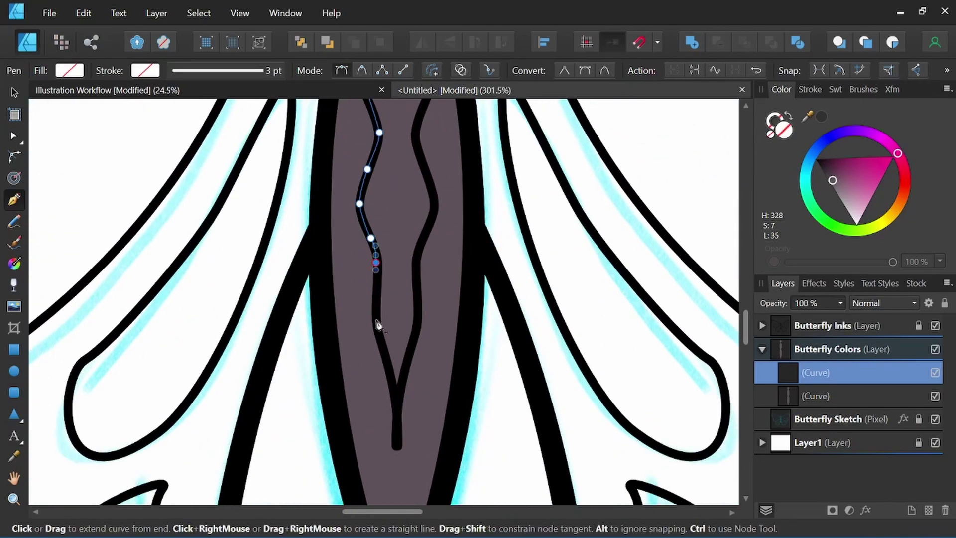
{"action": "left_click", "coordinate": [409, 358]}
- Trace the marking's color shape back up along its wavy lower right edge
{"action": "left_click", "coordinate": [418, 312]}
{"action": "left_click_drag", "start_coordinate": [420, 158], "coordinate": [417, 146]}
{"action": "left_click_drag", "start_coordinate": [417, 145], "coordinate": [425, 252]}
{"action": "left_click_drag", "start_coordinate": [423, 236], "coordinate": [424, 227]}
{"action": "left_click_drag", "start_coordinate": [444, 191], "coordinate": [444, 182]}
{"action": "left_click_drag", "start_coordinate": [430, 161], "coordinate": [428, 224]}
{"action": "left_click_drag", "start_coordinate": [435, 177], "coordinate": [435, 306]}
{"action": "left_click_drag", "start_coordinate": [434, 241], "coordinate": [434, 231]}
- Close the marking's color shape along the upper right zigzag edge and fill it with blue-grey
{"action": "left_click_drag", "start_coordinate": [437, 207], "coordinate": [437, 199]}
{"action": "left_click_drag", "start_coordinate": [433, 168], "coordinate": [420, 271]}
{"action": "left_click_drag", "start_coordinate": [439, 237], "coordinate": [433, 229]}
{"action": "left_click_drag", "start_coordinate": [448, 193], "coordinate": [467, 270]}
{"action": "left_click_drag", "start_coordinate": [445, 248], "coordinate": [424, 326]}
{"action": "left_click", "coordinate": [445, 249]}
{"action": "left_click_drag", "start_coordinate": [429, 295], "coordinate": [422, 269]}
{"action": "left_click_drag", "start_coordinate": [392, 227], "coordinate": [382, 222]}
{"action": "left_click_drag", "start_coordinate": [806, 158], "coordinate": [809, 151]}
{"action": "left_click_drag", "start_coordinate": [865, 200], "coordinate": [864, 187]}
- Draw a closed color shape for the left eye and fill it with the recently used blue-grey
{"action": "scroll", "coordinate": [348, 248], "scroll_direction": "up", "scroll_amount": 3}
{"action": "left_click", "coordinate": [374, 281]}
{"action": "mouse_move", "coordinate": [307, 345]}
{"action": "left_mouse_down"}
{"action": "mouse_move", "coordinate": [307, 363]}
{"action": "mouse_move", "coordinate": [566, 359]}
{"action": "left_mouse_up"}
{"action": "left_click", "coordinate": [374, 281]}
{"action": "left_click", "coordinate": [835, 90]}
{"action": "left_click", "coordinate": [800, 155]}
- Flip a copy of the left eye's color shape horizontally and place it on the right eye
{"action": "key", "text": "v"}
{"action": "left_click", "coordinate": [423, 42]}
{"action": "left_click_drag", "start_coordinate": [556, 348], "coordinate": [499, 256]}
- Start a color shape for the left upper wing, tracing its top edge from the body toward the wing tip
{"action": "scroll", "coordinate": [597, 343], "scroll_direction": "down", "scroll_amount": 10}
{"action": "scroll", "coordinate": [499, 257], "scroll_direction": "up", "scroll_amount": 1}
{"action": "left_click_drag", "start_coordinate": [452, 329], "coordinate": [458, 295]}
{"action": "key", "text": "p"}
{"action": "scroll", "coordinate": [488, 293], "scroll_direction": "up", "scroll_amount": 2}
{"action": "left_click", "coordinate": [473, 264]}
{"action": "left_click_drag", "start_coordinate": [351, 203], "coordinate": [570, 435]}
{"action": "left_click", "coordinate": [529, 394]}
{"action": "left_click_drag", "start_coordinate": [424, 317], "coordinate": [414, 309]}
{"action": "left_click_drag", "start_coordinate": [350, 262], "coordinate": [338, 255]}
{"action": "left_click_drag", "start_coordinate": [319, 244], "coordinate": [484, 337]}
{"action": "left_click_drag", "start_coordinate": [442, 315], "coordinate": [427, 309]}
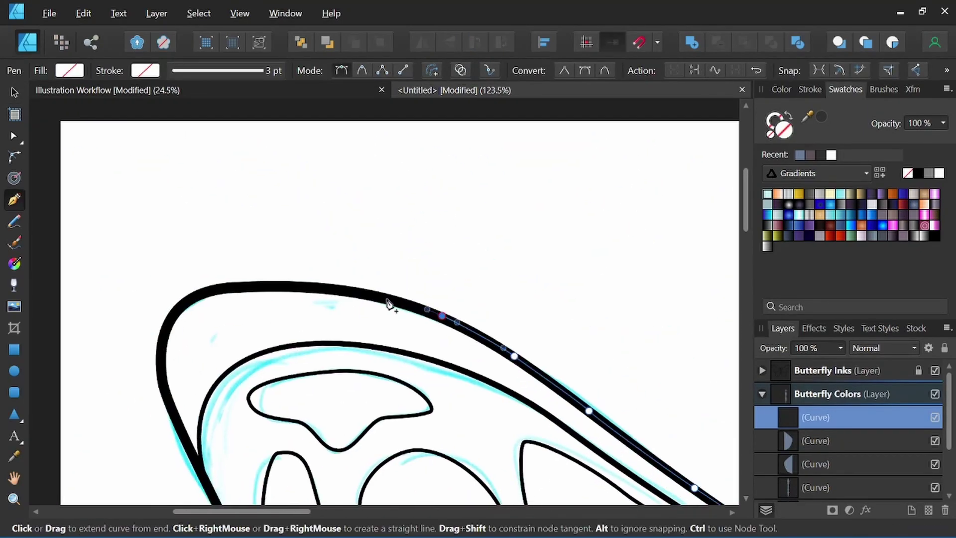
- Continue the left upper wing's color shape around the wing tip and down its outer side to the lower corner
{"action": "scroll", "coordinate": [264, 278], "scroll_direction": "down", "scroll_amount": 2}
{"action": "scroll", "coordinate": [267, 248], "scroll_direction": "left", "scroll_amount": 3}
{"action": "left_click_drag", "start_coordinate": [257, 343], "coordinate": [260, 353]}
{"action": "left_click_drag", "start_coordinate": [218, 280], "coordinate": [239, 321]}
{"action": "left_click", "coordinate": [237, 337]}
{"action": "left_click_drag", "start_coordinate": [231, 272], "coordinate": [239, 328]}
{"action": "left_click_drag", "start_coordinate": [245, 389], "coordinate": [250, 401]}
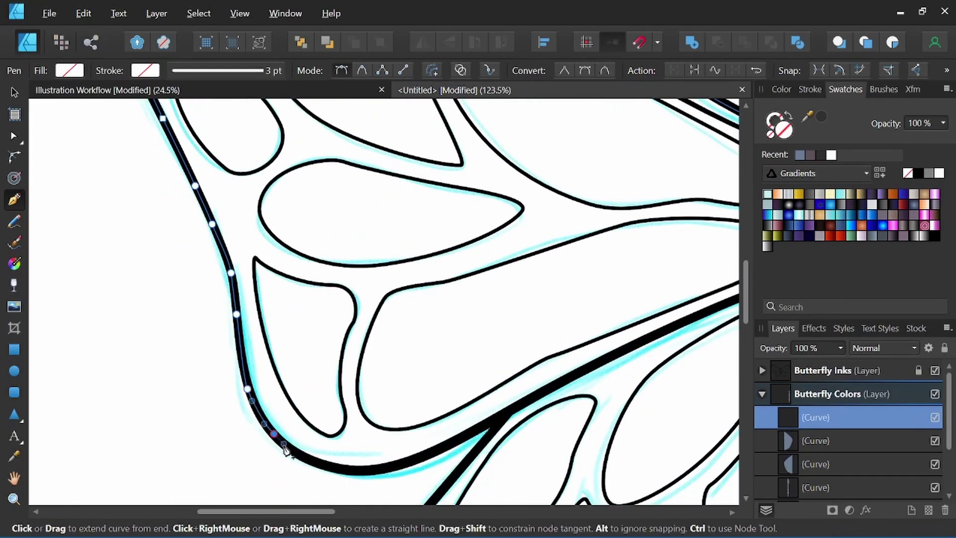
- Trace the left upper wing's lower edge back to the body and close the color shape
{"action": "left_click", "coordinate": [478, 428]}
{"action": "scroll", "coordinate": [405, 437], "scroll_direction": "right", "scroll_amount": 3}
{"action": "scroll", "coordinate": [405, 437], "scroll_direction": "up", "scroll_amount": 1}
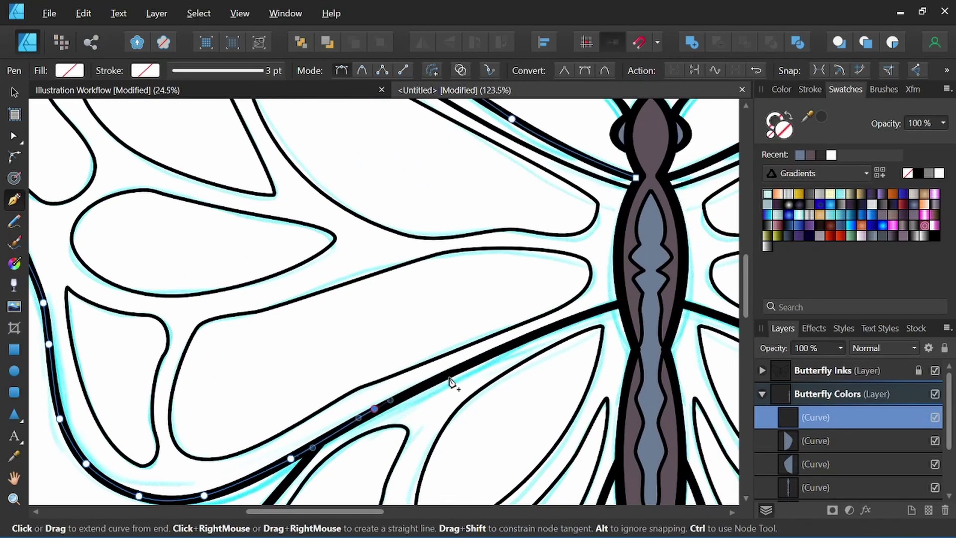
{"action": "left_click", "coordinate": [618, 301]}
{"action": "left_click_drag", "start_coordinate": [623, 300], "coordinate": [474, 347]}
{"action": "left_click_drag", "start_coordinate": [476, 315], "coordinate": [480, 303]}
{"action": "left_click", "coordinate": [491, 273]}
- Fill the left upper wing shape with orange-red, H 16, S 58, L 44, and deselect it
{"action": "left_click", "coordinate": [781, 90]}
{"action": "mouse_move", "coordinate": [873, 227]}
{"action": "left_mouse_down"}
{"action": "mouse_move", "coordinate": [907, 205]}
{"action": "mouse_move", "coordinate": [873, 195]}
{"action": "mouse_move", "coordinate": [868, 181]}
{"action": "mouse_move", "coordinate": [904, 194]}
{"action": "left_mouse_up"}
{"action": "scroll", "coordinate": [478, 236], "scroll_direction": "down", "scroll_amount": 12}
{"action": "scroll", "coordinate": [358, 224], "scroll_direction": "up", "scroll_amount": 4}
{"action": "left_click", "coordinate": [14, 92]}
{"action": "left_click", "coordinate": [390, 264]}
{"action": "scroll", "coordinate": [390, 264], "scroll_direction": "up", "scroll_amount": 9}
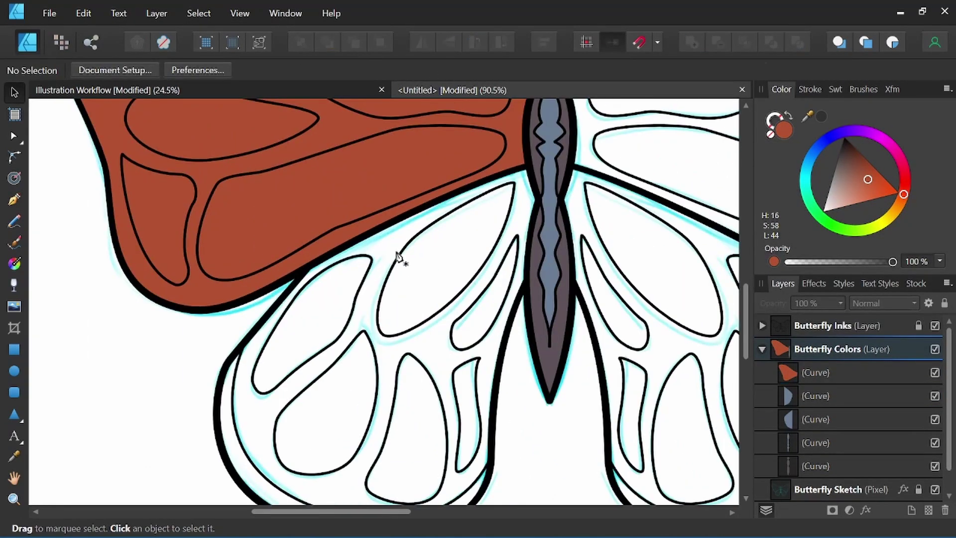
- Start a color shape for the left lower wing, tracing its upper edge from the body to the outer side
{"action": "left_click", "coordinate": [14, 199]}
{"action": "left_click", "coordinate": [601, 121]}
{"action": "left_click_drag", "start_coordinate": [557, 136], "coordinate": [554, 133]}
{"action": "left_click_drag", "start_coordinate": [463, 170], "coordinate": [444, 184]}
{"action": "left_click_drag", "start_coordinate": [263, 270], "coordinate": [254, 278]}
{"action": "left_click", "coordinate": [244, 289]}
{"action": "left_click_drag", "start_coordinate": [237, 298], "coordinate": [299, 180]}
{"action": "left_click_drag", "start_coordinate": [283, 209], "coordinate": [232, 248]}
- Trace the left lower wing's rounded outer and inner edges back to the body and close the color shape
{"action": "left_click", "coordinate": [217, 278]}
{"action": "left_click_drag", "start_coordinate": [245, 284], "coordinate": [250, 297]}
{"action": "left_click_drag", "start_coordinate": [271, 333], "coordinate": [280, 343]}
{"action": "left_click_drag", "start_coordinate": [318, 370], "coordinate": [381, 395]}
{"action": "left_click_drag", "start_coordinate": [424, 407], "coordinate": [443, 409]}
{"action": "left_click_drag", "start_coordinate": [503, 414], "coordinate": [510, 414]}
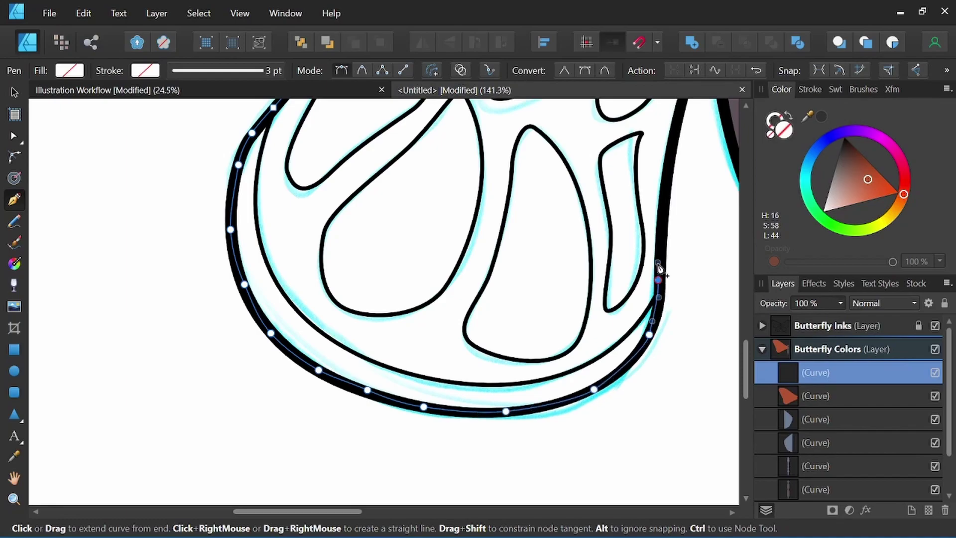
{"action": "scroll", "coordinate": [622, 274], "scroll_direction": "up", "scroll_amount": 3}
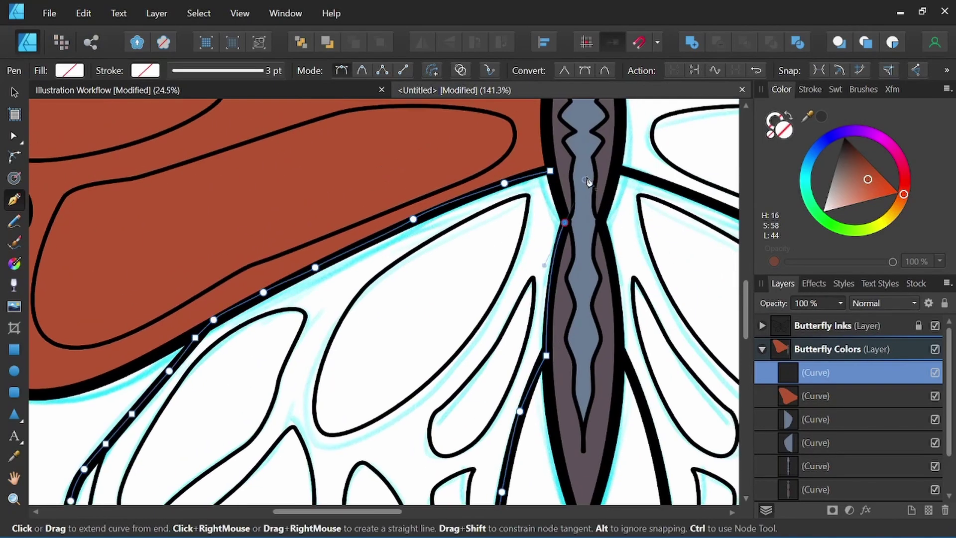
{"action": "left_click", "coordinate": [550, 171]}
- Fill the left lower wing shape with the recently used orange-red
{"action": "left_click", "coordinate": [835, 90]}
{"action": "left_click", "coordinate": [800, 155]}
{"action": "scroll", "coordinate": [448, 239], "scroll_direction": "down", "scroll_amount": 6}
{"action": "left_click_drag", "start_coordinate": [467, 231], "coordinate": [451, 292]}
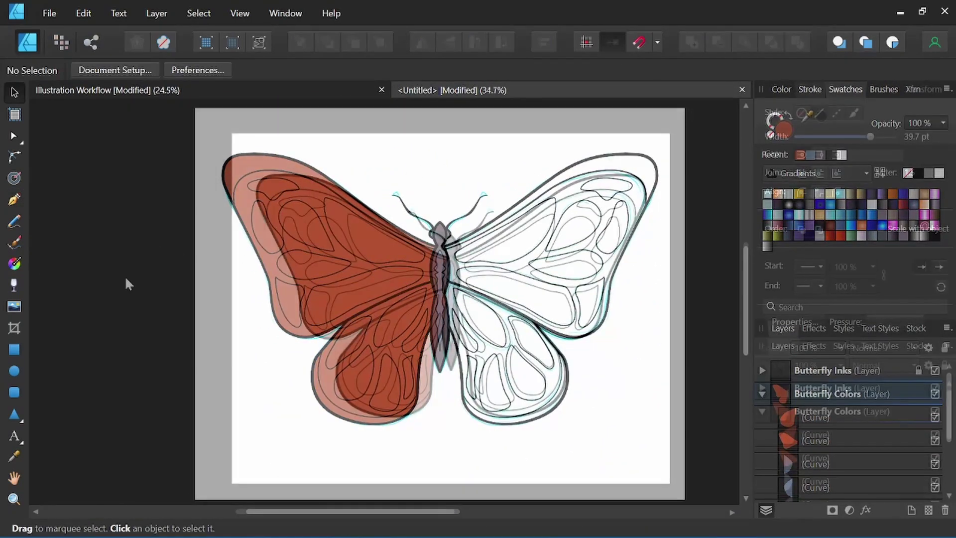
- Apply a diagonal linear gradient to the left upper wing from tip to body and set its outer stop to orange
{"action": "left_click", "coordinate": [335, 205]}
{"action": "key", "text": "g"}
{"action": "left_click_drag", "start_coordinate": [268, 192], "coordinate": [442, 288]}
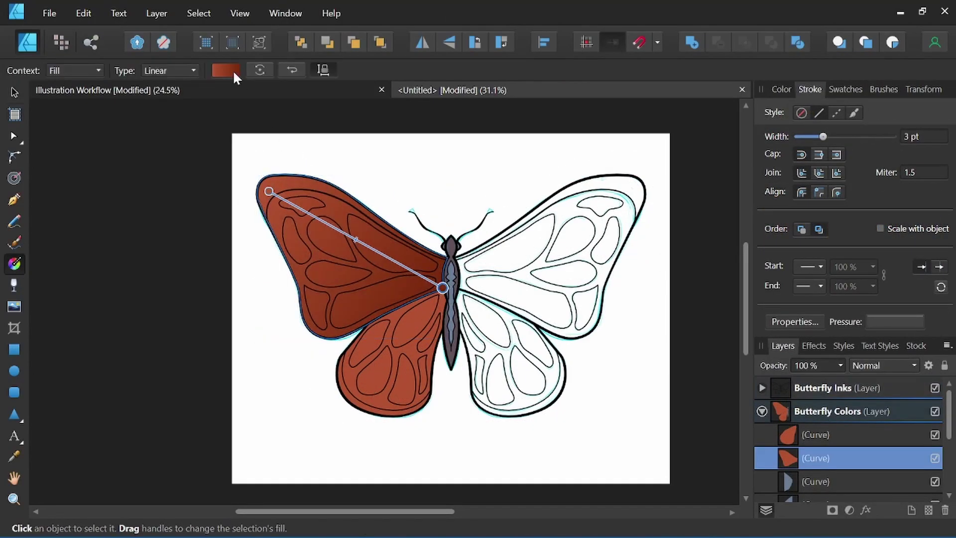
{"action": "left_click", "coordinate": [230, 71]}
{"action": "left_click", "coordinate": [226, 135]}
{"action": "left_click", "coordinate": [115, 136]}
{"action": "left_click", "coordinate": [174, 203]}
{"action": "left_click_drag", "start_coordinate": [188, 298], "coordinate": [198, 308]}
{"action": "mouse_move", "coordinate": [223, 311]}
{"action": "left_mouse_down"}
{"action": "mouse_move", "coordinate": [222, 320]}
{"action": "mouse_move", "coordinate": [225, 306]}
{"action": "left_mouse_up"}
- Set the upper wing gradient's body-side stop to dark red and save the gradient as a swatch
{"action": "left_click", "coordinate": [342, 135]}
{"action": "left_click", "coordinate": [175, 203]}
{"action": "left_click", "coordinate": [428, 19]}
{"action": "left_click", "coordinate": [429, 19]}
{"action": "left_click_drag", "start_coordinate": [356, 240], "coordinate": [354, 238]}
{"action": "left_click", "coordinate": [846, 90]}
{"action": "left_click", "coordinate": [879, 172]}
- Apply the saved orange-to-dark-red gradient to the left lower wing, running from its outer lower edge toward the body
{"action": "key", "text": "v"}
{"action": "left_click", "coordinate": [403, 392]}
{"action": "left_click", "coordinate": [406, 344]}
{"action": "scroll", "coordinate": [391, 396], "scroll_direction": "up", "scroll_amount": 3}
{"action": "scroll", "coordinate": [389, 390], "scroll_direction": "down", "scroll_amount": 3}
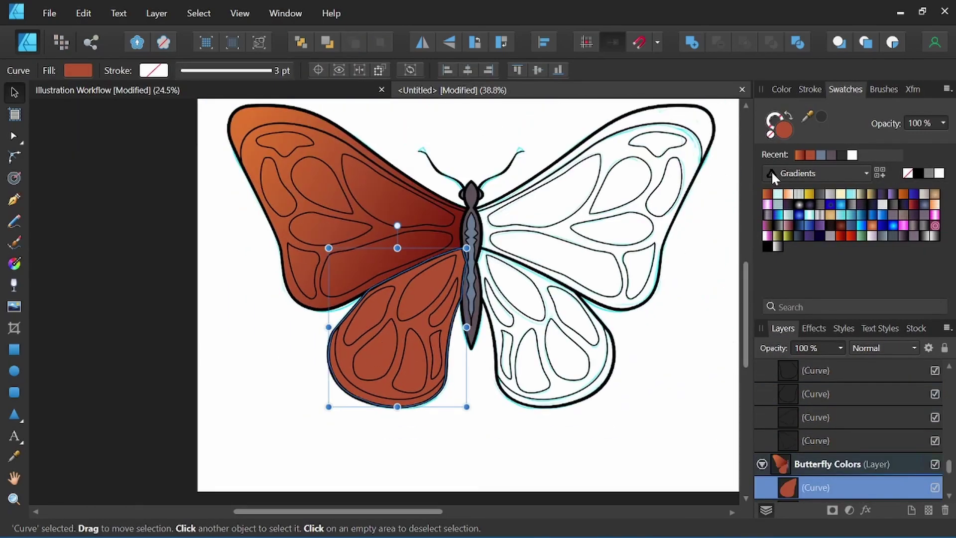
{"action": "key", "text": "g"}
{"action": "left_click_drag", "start_coordinate": [295, 380], "coordinate": [469, 285]}
- Apply a vertical linear gradient to the butterfly's body shape from the head down to the tail
{"action": "scroll", "coordinate": [403, 328], "scroll_direction": "down", "scroll_amount": 2}
{"action": "key", "text": "v"}
{"action": "scroll", "coordinate": [432, 398], "scroll_direction": "up", "scroll_amount": 2}
{"action": "left_click", "coordinate": [459, 227]}
{"action": "scroll", "coordinate": [463, 269], "scroll_direction": "up", "scroll_amount": 3}
{"action": "key", "text": "g"}
{"action": "left_click_drag", "start_coordinate": [438, 144], "coordinate": [439, 392]}
- Add two intermediate stops to the body gradient, one near a third and one just past the middle
{"action": "left_click", "coordinate": [226, 71]}
{"action": "left_click", "coordinate": [307, 135]}
{"action": "left_click", "coordinate": [164, 136]}
{"action": "left_click_drag", "start_coordinate": [164, 135], "coordinate": [248, 135]}
{"action": "left_click_drag", "start_coordinate": [308, 135], "coordinate": [187, 136]}
{"action": "scroll", "coordinate": [442, 188], "scroll_direction": "up", "scroll_amount": 1}
- Recolor the body gradient's second middle stop to a lighter mauve and its first stop to pale mauve
{"action": "left_click", "coordinate": [247, 136]}
{"action": "left_click", "coordinate": [176, 200]}
{"action": "left_click_drag", "start_coordinate": [152, 298], "coordinate": [168, 314]}
{"action": "left_click", "coordinate": [115, 136]}
{"action": "left_click", "coordinate": [172, 203]}
{"action": "scroll", "coordinate": [438, 199], "scroll_direction": "down", "scroll_amount": 2}
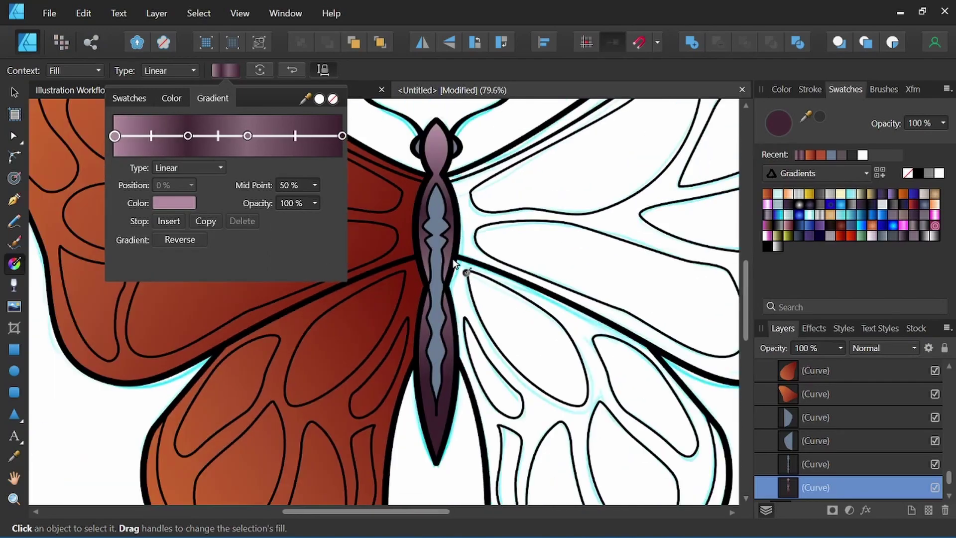
{"action": "left_click_drag", "start_coordinate": [437, 157], "coordinate": [437, 168]}
{"action": "key", "text": "ctrl+0"}
- Apply a vertical blue linear gradient to the body's zigzag marking and add a stop at 93 %
{"action": "scroll", "coordinate": [441, 285], "scroll_direction": "up", "scroll_amount": 6}
{"action": "key", "text": "v"}
{"action": "left_click", "coordinate": [446, 218]}
{"action": "key", "text": "g"}
{"action": "left_click_drag", "start_coordinate": [443, 226], "coordinate": [445, 381]}
{"action": "left_click", "coordinate": [223, 74]}
{"action": "left_click", "coordinate": [327, 135]}
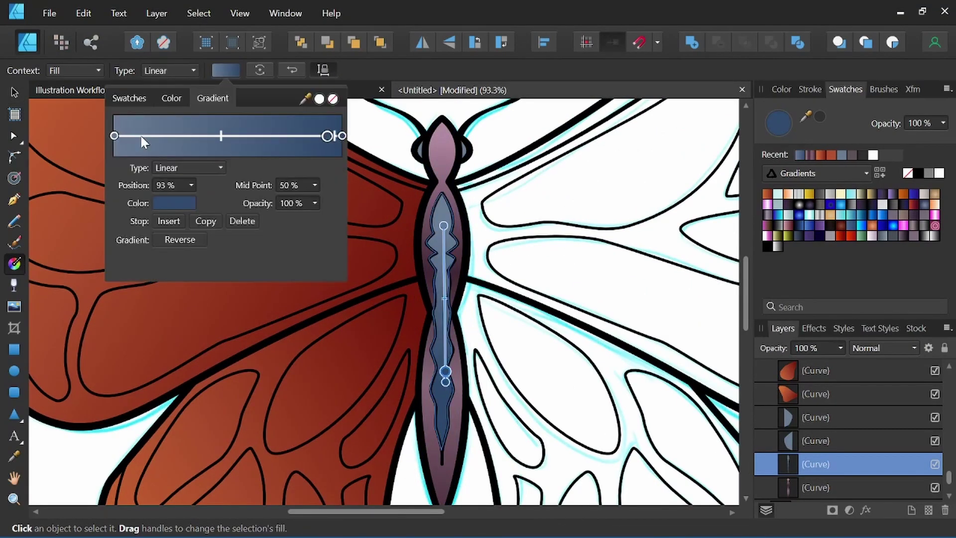
- Lighten the marking gradient's first stop to pale blue-grey and move the intermediate stops toward the middle
{"action": "left_click", "coordinate": [114, 136]}
{"action": "left_click", "coordinate": [175, 203]}
{"action": "left_click_drag", "start_coordinate": [181, 299], "coordinate": [189, 301]}
{"action": "left_click_drag", "start_coordinate": [125, 135], "coordinate": [222, 138]}
{"action": "left_click", "coordinate": [222, 137]}
{"action": "left_click_drag", "start_coordinate": [327, 135], "coordinate": [228, 139]}
- Stretch the marking's gradient down to its lower tip, adjust the lower middle stop, and deselect the marking
{"action": "left_click_drag", "start_coordinate": [442, 423], "coordinate": [443, 430]}
{"action": "left_click", "coordinate": [443, 361]}
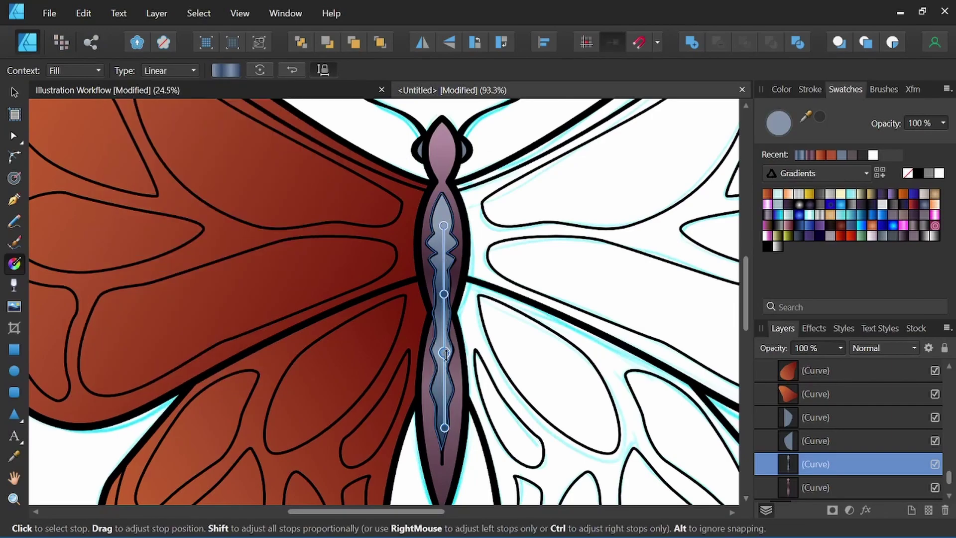
{"action": "left_click_drag", "start_coordinate": [496, 158], "coordinate": [441, 203]}
{"action": "scroll", "coordinate": [461, 240], "scroll_direction": "down", "scroll_amount": 4}
{"action": "left_click_drag", "start_coordinate": [484, 254], "coordinate": [484, 260]}
{"action": "key", "text": "v"}
{"action": "left_click", "coordinate": [111, 160]}
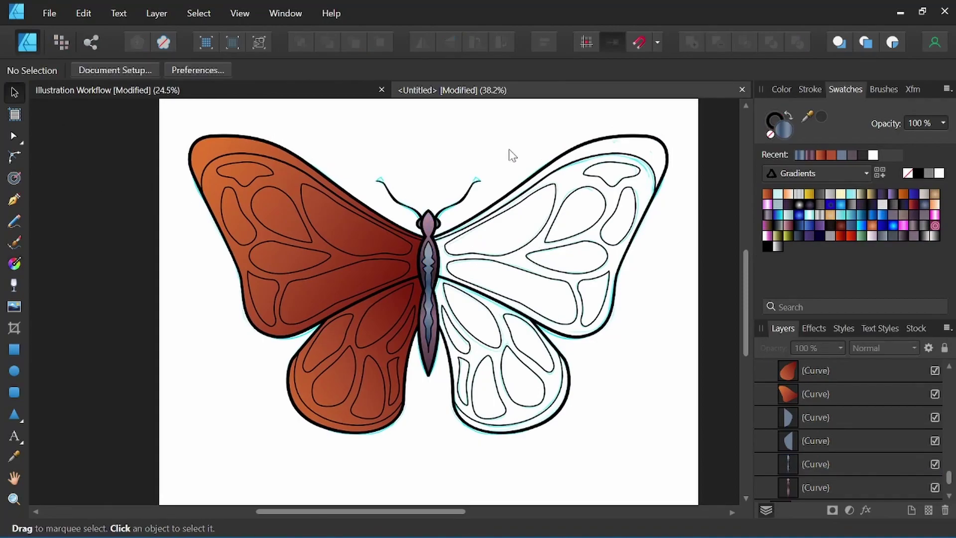
- Start a new curve for the left upper wing's border band at the body and remove its thick black stroke
{"action": "scroll", "coordinate": [329, 212], "scroll_direction": "up", "scroll_amount": 3}
{"action": "key", "text": "p"}
{"action": "scroll", "coordinate": [472, 254], "scroll_direction": "up", "scroll_amount": 4}
{"action": "left_click", "coordinate": [547, 261]}
{"action": "left_click_drag", "start_coordinate": [459, 227], "coordinate": [443, 220]}
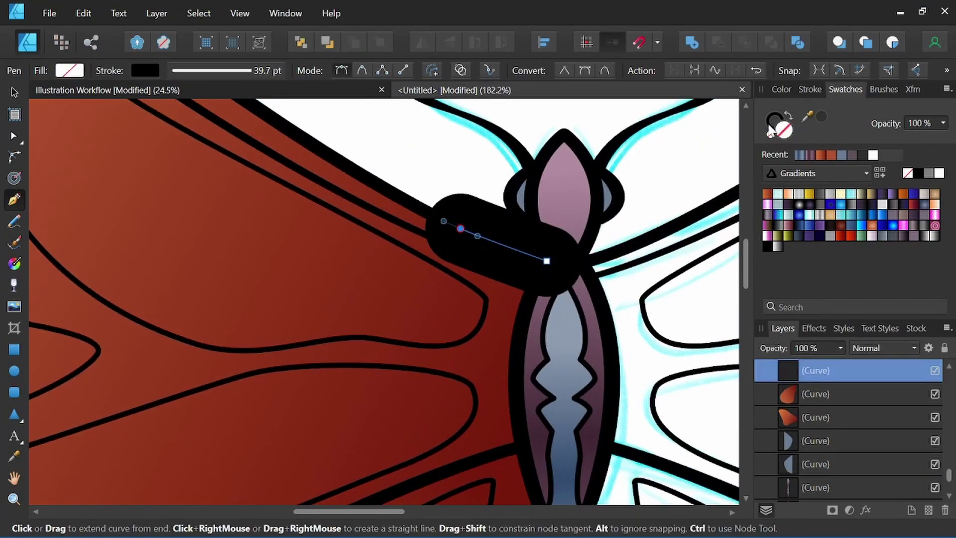
{"action": "left_click", "coordinate": [775, 121]}
{"action": "left_click", "coordinate": [770, 134]}
- Trace the border band's outer edge along the top of the left upper wing toward the tip
{"action": "scroll", "coordinate": [224, 107], "scroll_direction": "up", "scroll_amount": 1}
{"action": "left_click_drag", "start_coordinate": [222, 105], "coordinate": [457, 285]}
{"action": "mouse_move", "coordinate": [228, 106]}
{"action": "left_mouse_down"}
{"action": "mouse_move", "coordinate": [369, 215]}
{"action": "mouse_move", "coordinate": [487, 281]}
{"action": "left_mouse_up"}
{"action": "left_click_drag", "start_coordinate": [392, 222], "coordinate": [343, 193]}
{"action": "left_click_drag", "start_coordinate": [454, 258], "coordinate": [429, 250]}
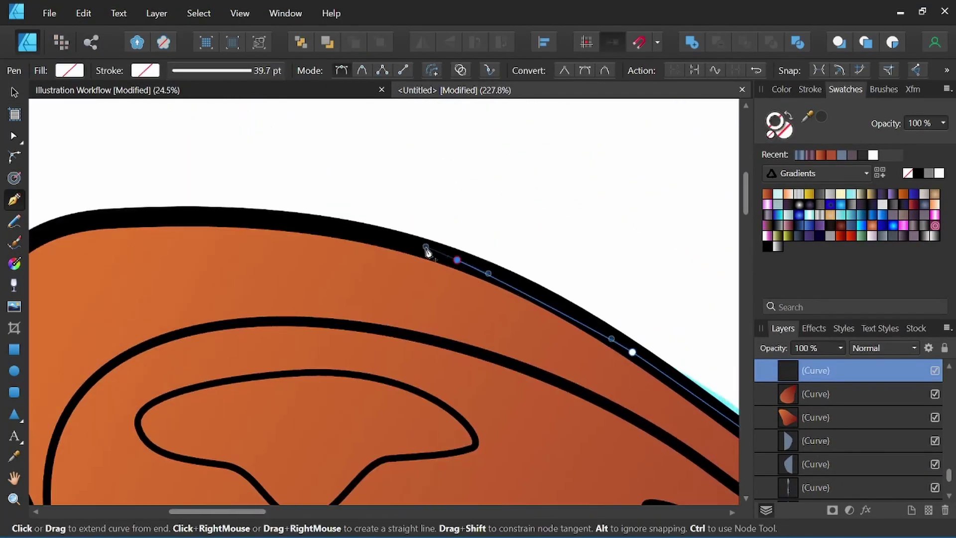
{"action": "left_click_drag", "start_coordinate": [324, 226], "coordinate": [275, 219]}
- Continue the border band's curve around the wing tip and down to where the inner line meets the edge
{"action": "left_click_drag", "start_coordinate": [199, 219], "coordinate": [469, 205]}
{"action": "left_click_drag", "start_coordinate": [374, 209], "coordinate": [361, 213]}
{"action": "left_click_drag", "start_coordinate": [317, 249], "coordinate": [435, 154]}
{"action": "left_click_drag", "start_coordinate": [399, 249], "coordinate": [403, 273]}
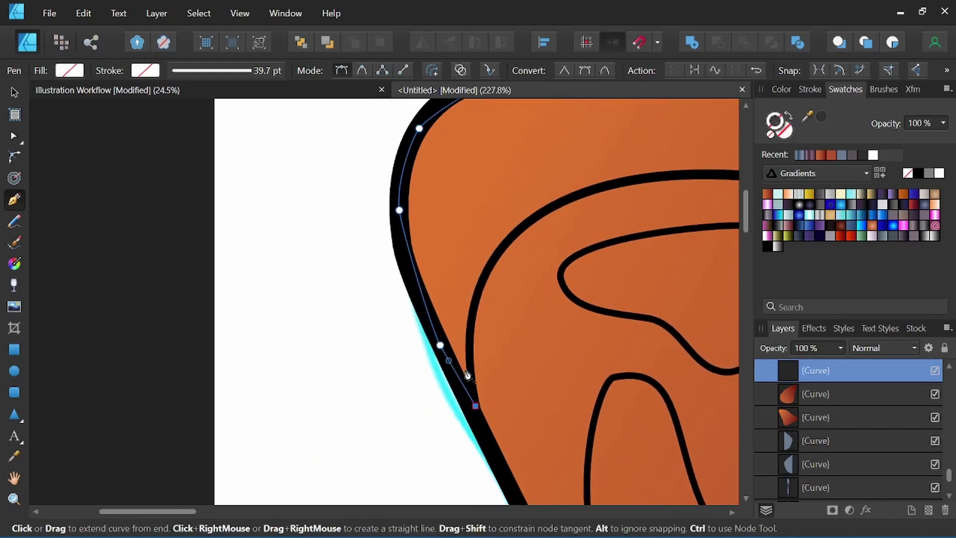
- Trace the border band's inner line back to the body and close the shape
{"action": "left_click_drag", "start_coordinate": [573, 196], "coordinate": [588, 190]}
{"action": "left_click_drag", "start_coordinate": [590, 196], "coordinate": [261, 218]}
{"action": "left_click_drag", "start_coordinate": [352, 195], "coordinate": [385, 194]}
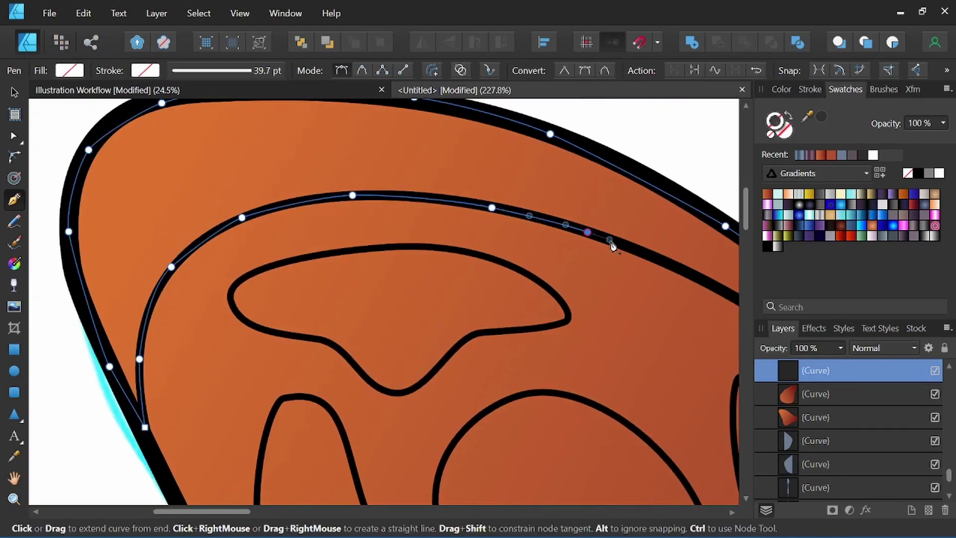
{"action": "scroll", "coordinate": [608, 244], "scroll_direction": "right", "scroll_amount": 4}
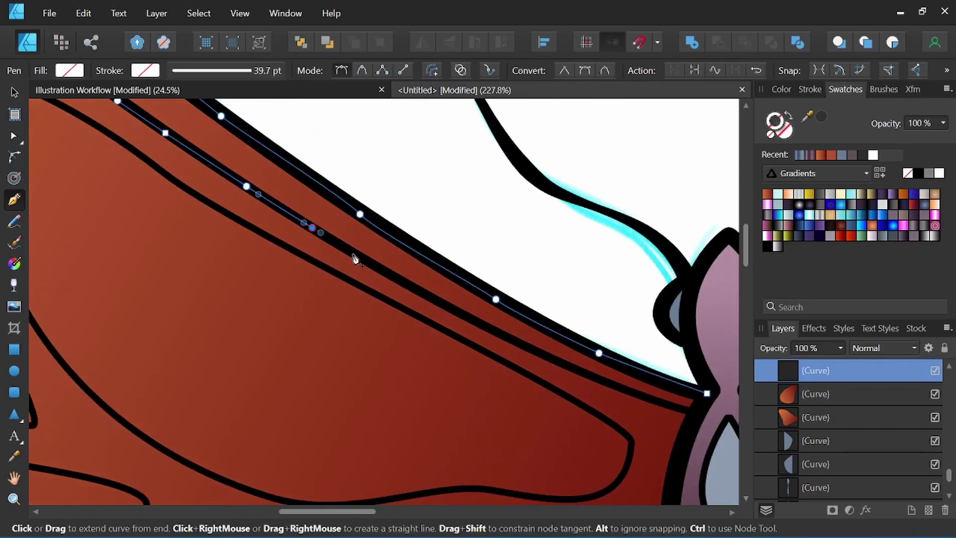
{"action": "left_click_drag", "start_coordinate": [536, 352], "coordinate": [553, 359]}
{"action": "left_click_drag", "start_coordinate": [679, 413], "coordinate": [546, 371]}
{"action": "left_click", "coordinate": [537, 344]}
- Color the upper wing's border band pale yellow, H 50, S 100, L 82
{"action": "left_click", "coordinate": [809, 194]}
{"action": "scroll", "coordinate": [349, 227], "scroll_direction": "down", "scroll_amount": 9}
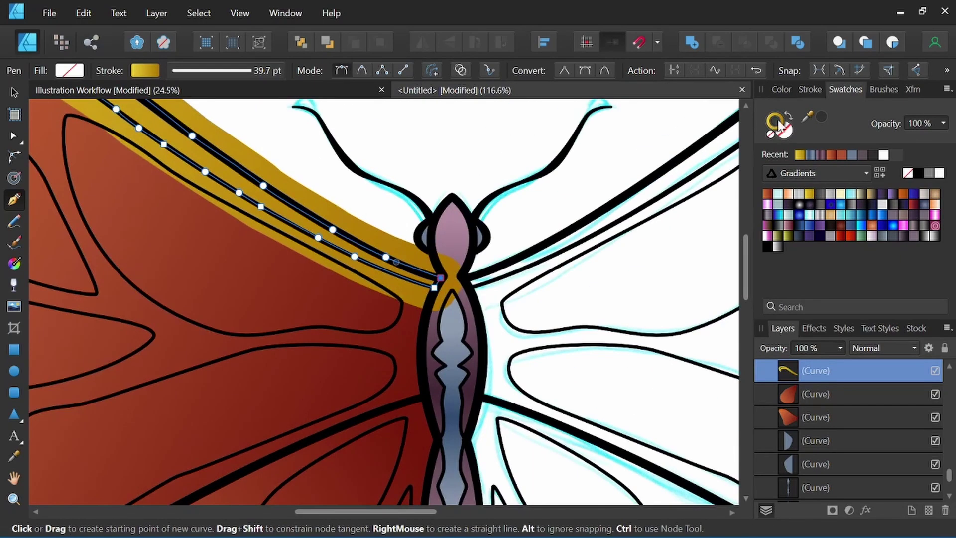
{"action": "scroll", "coordinate": [357, 264], "scroll_direction": "up", "scroll_amount": 2}
{"action": "left_click", "coordinate": [781, 89]}
{"action": "left_click_drag", "start_coordinate": [847, 194], "coordinate": [838, 204]}
- Apply a linear gradient to the border band from pale yellow at the wing tip to orange near the body
{"action": "left_click", "coordinate": [13, 264]}
{"action": "left_click_drag", "start_coordinate": [179, 149], "coordinate": [433, 257]}
{"action": "left_click", "coordinate": [226, 70]}
{"action": "left_click", "coordinate": [342, 135]}
{"action": "left_click", "coordinate": [174, 203]}
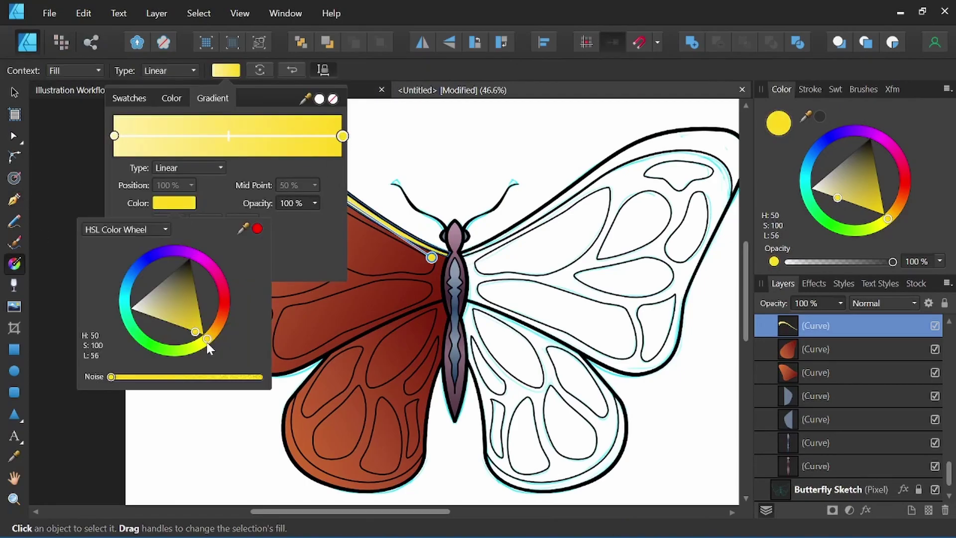
{"action": "left_click_drag", "start_coordinate": [207, 340], "coordinate": [217, 326]}
{"action": "left_click", "coordinate": [411, 92]}
- Save the border band's yellow-to-orange gradient as a swatch
{"action": "left_click_drag", "start_coordinate": [212, 111], "coordinate": [132, 138]}
{"action": "scroll", "coordinate": [332, 219], "scroll_direction": "down", "scroll_amount": 4}
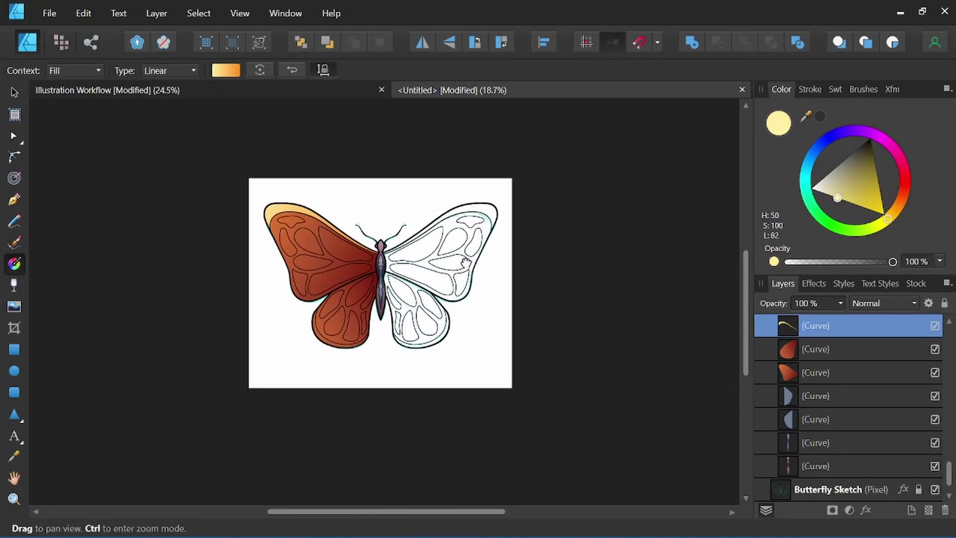
{"action": "scroll", "coordinate": [348, 257], "scroll_direction": "up", "scroll_amount": 3}
{"action": "left_click", "coordinate": [835, 89]}
{"action": "left_click", "coordinate": [880, 172]}
- Start a border band shape for the left lower wing, tracing its outer edge down and around the bottom
{"action": "key", "text": "p"}
{"action": "scroll", "coordinate": [285, 377], "scroll_direction": "up", "scroll_amount": 6}
{"action": "left_click_drag", "start_coordinate": [290, 377], "coordinate": [268, 228]}
{"action": "left_click", "coordinate": [265, 166]}
{"action": "left_click_drag", "start_coordinate": [243, 190], "coordinate": [227, 261]}
{"action": "left_click_drag", "start_coordinate": [232, 311], "coordinate": [239, 336]}
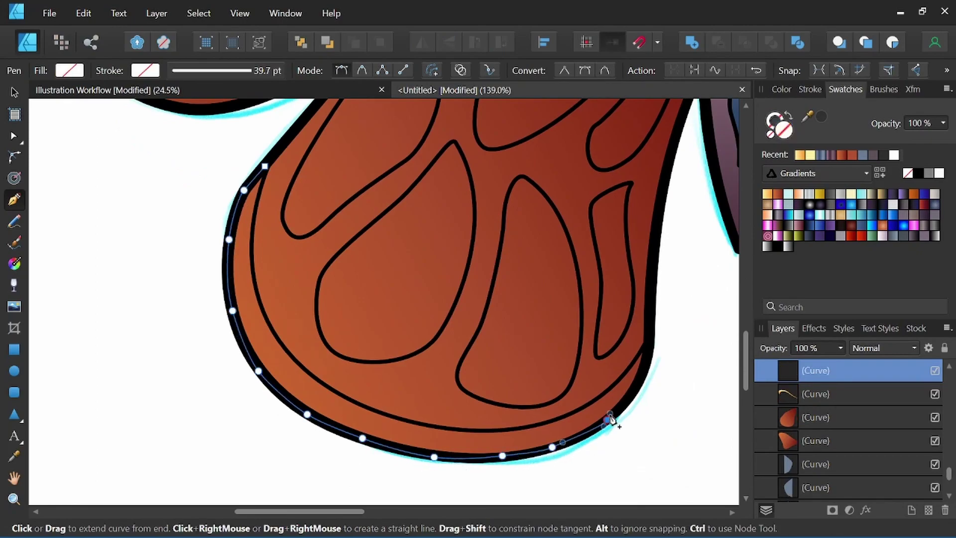
- Finish the left lower wing's border band by tracing back along the inner border line and closing the shape
{"action": "left_click", "coordinate": [648, 336]}
{"action": "scroll", "coordinate": [639, 353], "scroll_direction": "up", "scroll_amount": 3}
{"action": "left_click_drag", "start_coordinate": [563, 437], "coordinate": [670, 307]}
{"action": "left_click_drag", "start_coordinate": [610, 341], "coordinate": [589, 349]}
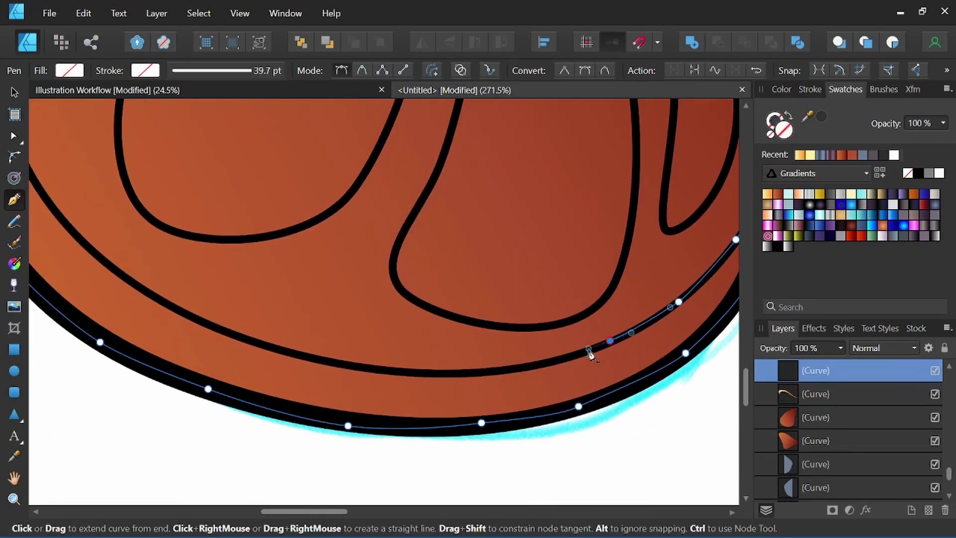
{"action": "left_click_drag", "start_coordinate": [381, 370], "coordinate": [379, 377]}
{"action": "left_click_drag", "start_coordinate": [285, 350], "coordinate": [251, 340]}
{"action": "left_click_drag", "start_coordinate": [250, 340], "coordinate": [375, 375]}
{"action": "left_click", "coordinate": [275, 329]}
{"action": "left_click_drag", "start_coordinate": [212, 278], "coordinate": [200, 264]}
{"action": "left_click_drag", "start_coordinate": [243, 322], "coordinate": [267, 408]}
{"action": "left_click_drag", "start_coordinate": [243, 323], "coordinate": [242, 304]}
{"action": "left_click_drag", "start_coordinate": [242, 243], "coordinate": [244, 225]}
{"action": "left_click_drag", "start_coordinate": [243, 225], "coordinate": [230, 359]}
{"action": "left_click_drag", "start_coordinate": [242, 302], "coordinate": [260, 268]}
{"action": "left_click", "coordinate": [252, 245]}
- Fill the lower border band with the saved yellow-to-orange gradient, running from pale yellow at the outer edge to orange near the body
{"action": "left_click", "coordinate": [766, 196]}
{"action": "scroll", "coordinate": [308, 219], "scroll_direction": "down", "scroll_amount": 8}
{"action": "key", "text": "g"}
{"action": "left_click_drag", "start_coordinate": [410, 258], "coordinate": [306, 232]}
{"action": "mouse_move", "coordinate": [260, 269]}
{"action": "left_mouse_down"}
{"action": "mouse_move", "coordinate": [217, 262]}
{"action": "mouse_move", "coordinate": [246, 263]}
{"action": "left_mouse_up"}
{"action": "scroll", "coordinate": [438, 244], "scroll_direction": "down", "scroll_amount": 5}
{"action": "scroll", "coordinate": [408, 321], "scroll_direction": "up", "scroll_amount": 2}
{"action": "left_click_drag", "start_coordinate": [342, 312], "coordinate": [361, 307]}
{"action": "scroll", "coordinate": [461, 301], "scroll_direction": "down", "scroll_amount": 1}
{"action": "key", "text": "v"}
{"action": "scroll", "coordinate": [441, 310], "scroll_direction": "up", "scroll_amount": 1}
{"action": "left_click", "coordinate": [441, 310]}
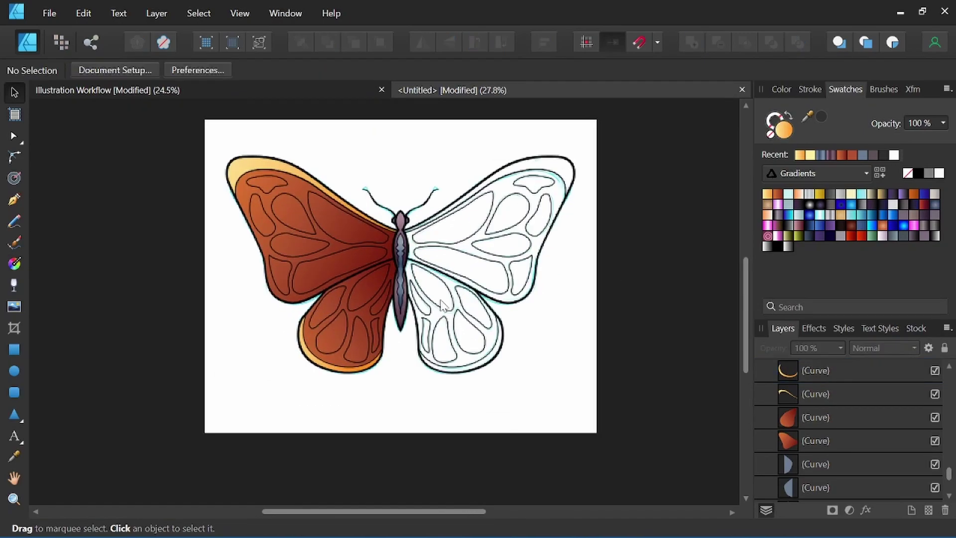
- Collapse the Butterfly Colors and Butterfly Inks layers in the layer list
{"action": "scroll", "coordinate": [376, 293], "scroll_direction": "up", "scroll_amount": 2}
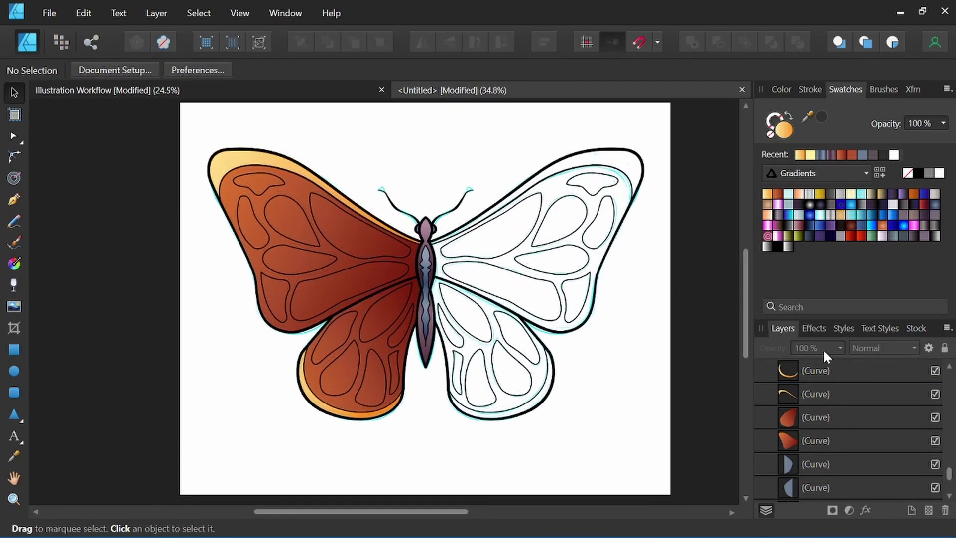
{"action": "scroll", "coordinate": [835, 399], "scroll_direction": "down", "scroll_amount": 2}
{"action": "scroll", "coordinate": [811, 437], "scroll_direction": "up", "scroll_amount": 4}
{"action": "scroll", "coordinate": [813, 440], "scroll_direction": "down", "scroll_amount": 3}
{"action": "left_click", "coordinate": [759, 487]}
{"action": "scroll", "coordinate": [837, 418], "scroll_direction": "up", "scroll_amount": 3}
{"action": "scroll", "coordinate": [836, 413], "scroll_direction": "up", "scroll_amount": 5}
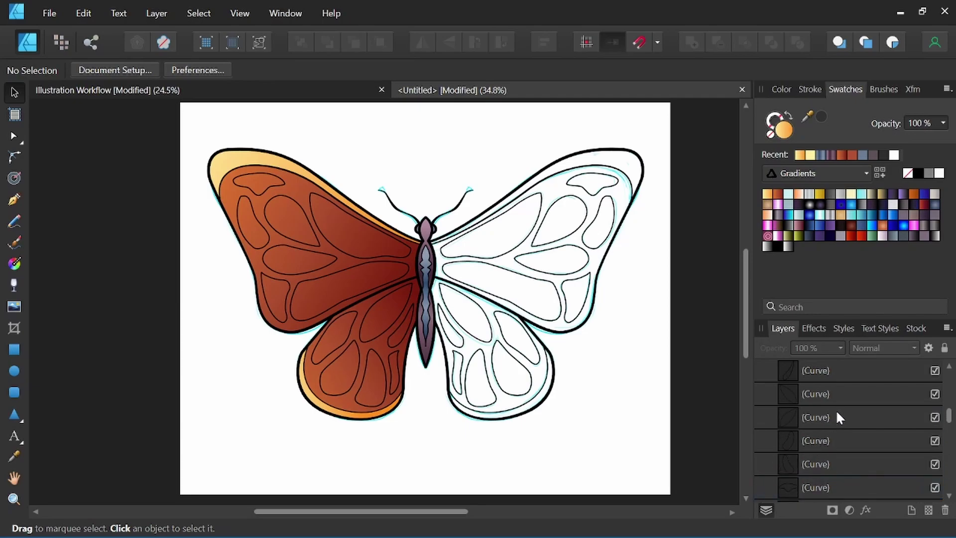
{"action": "left_click", "coordinate": [763, 369]}
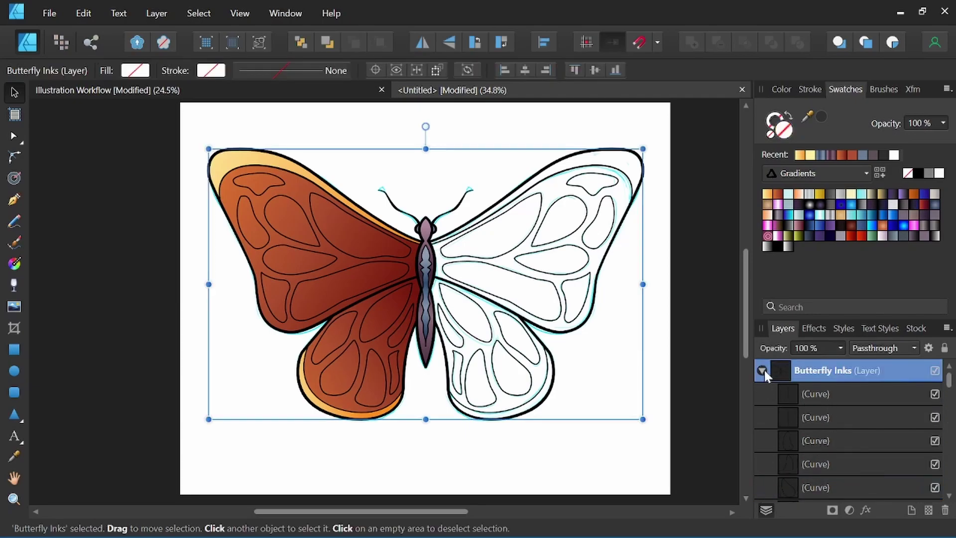
{"action": "left_click", "coordinate": [761, 370]}
- Move the thirteen cell outlines of the left upper and lower wings from the Butterfly Inks layer into the Butterfly Colors layer
{"action": "scroll", "coordinate": [328, 285], "scroll_direction": "up", "scroll_amount": 3}
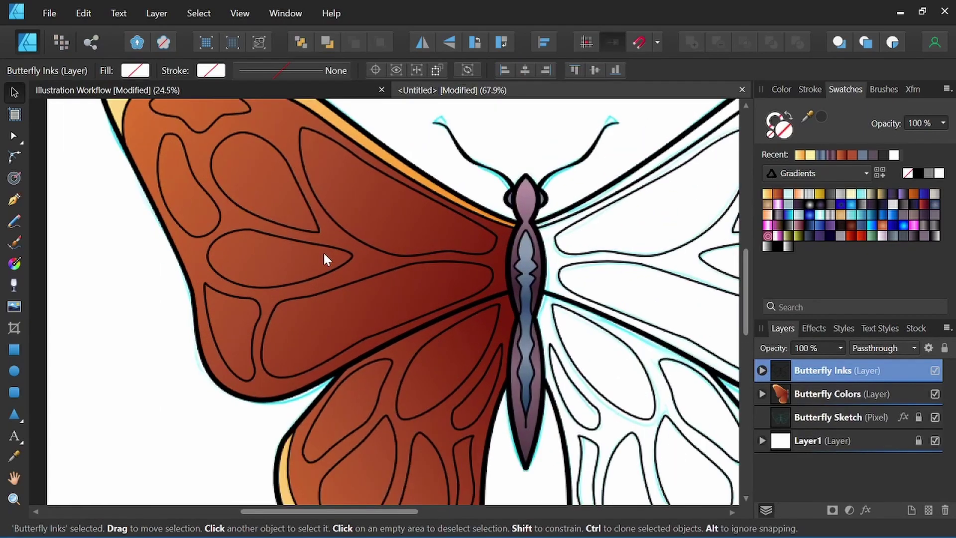
{"action": "left_click", "coordinate": [345, 231]}
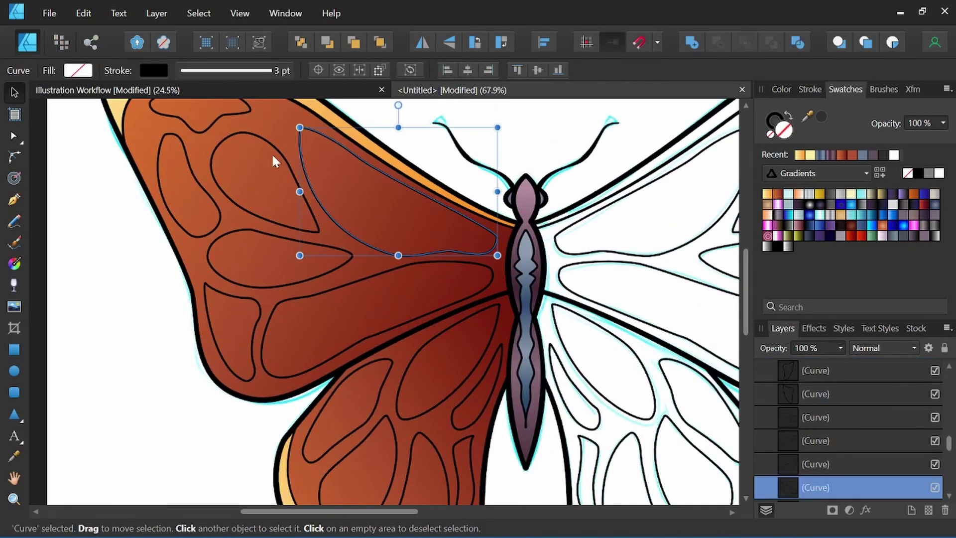
{"action": "left_click", "coordinate": [232, 121], "text": "shift"}
{"action": "left_click", "coordinate": [228, 135], "text": "shift"}
{"action": "left_click", "coordinate": [207, 198], "text": "shift"}
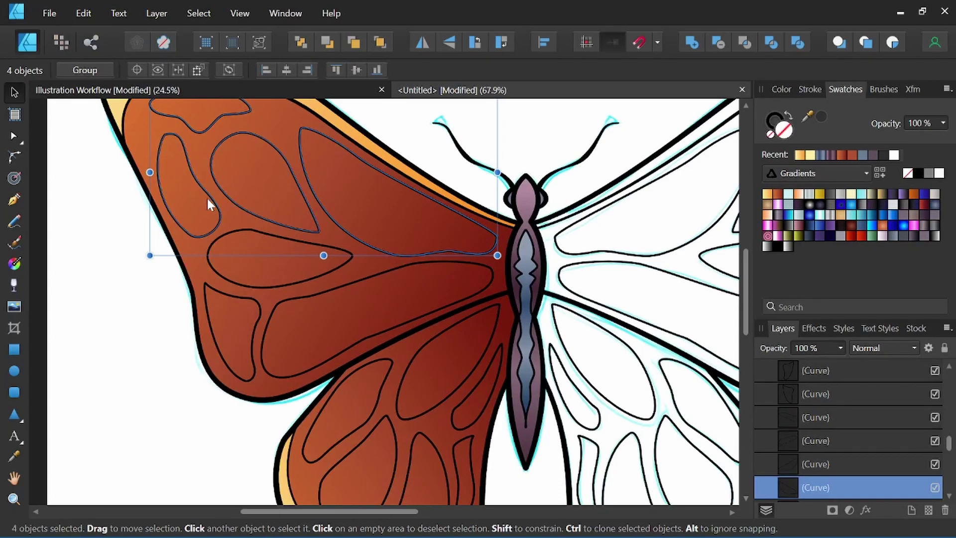
{"action": "left_click", "coordinate": [231, 232], "text": "shift"}
{"action": "left_click", "coordinate": [228, 293], "text": "shift"}
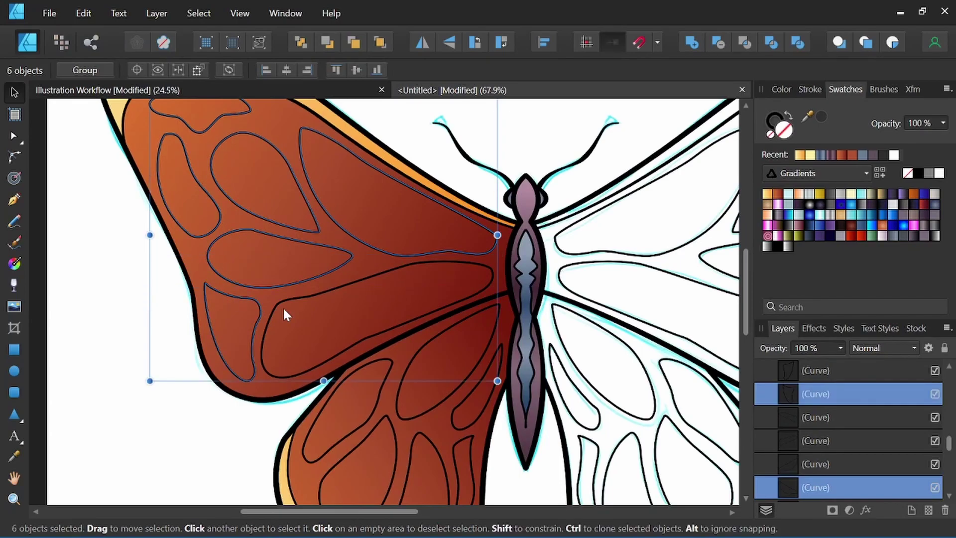
{"action": "left_click", "coordinate": [285, 298], "text": "shift"}
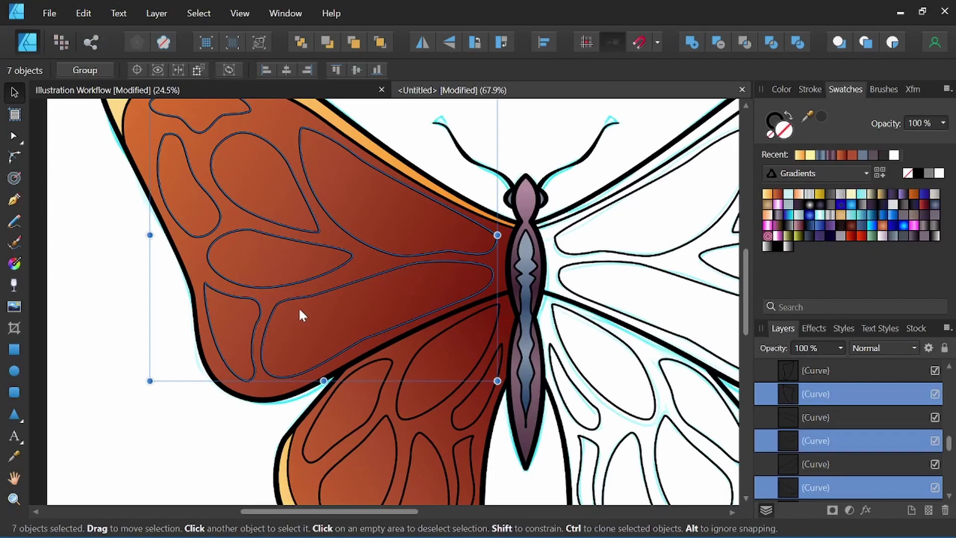
{"action": "left_click", "coordinate": [373, 358], "text": "shift"}
{"action": "left_click", "coordinate": [434, 357], "text": "shift"}
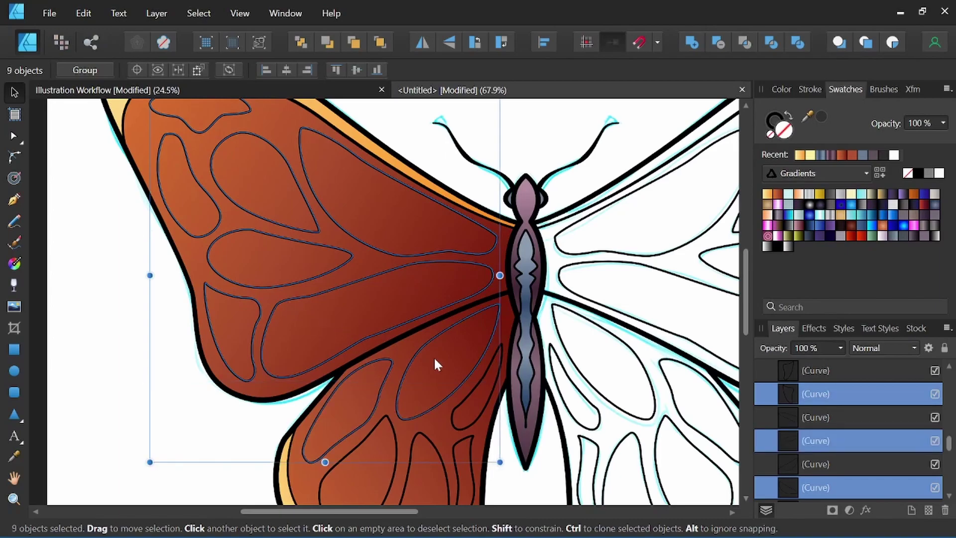
{"action": "left_click", "coordinate": [467, 393], "text": "shift"}
{"action": "left_click", "coordinate": [461, 437], "text": "shift"}
{"action": "left_click", "coordinate": [407, 435], "text": "shift"}
{"action": "left_click", "coordinate": [392, 428], "text": "shift"}
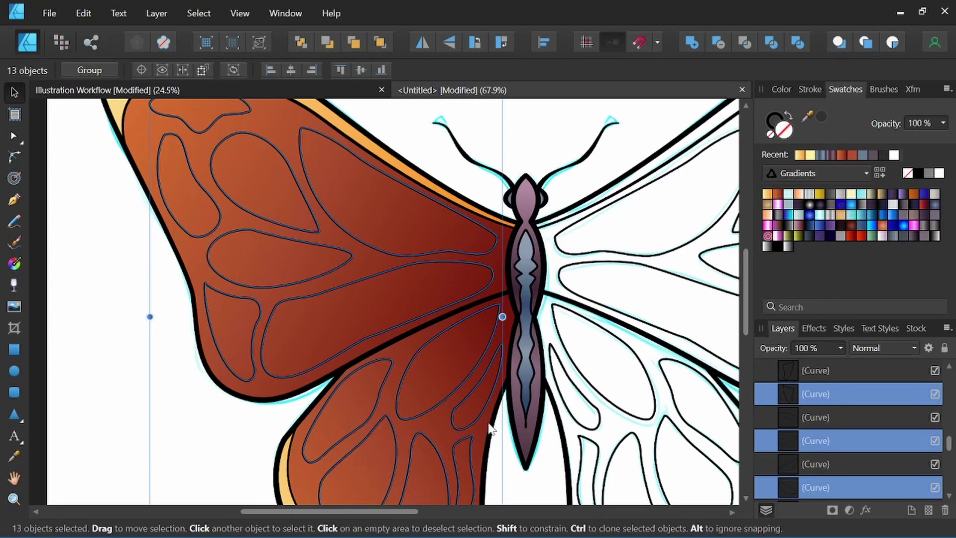
{"action": "scroll", "coordinate": [849, 387], "scroll_direction": "down", "scroll_amount": 3}
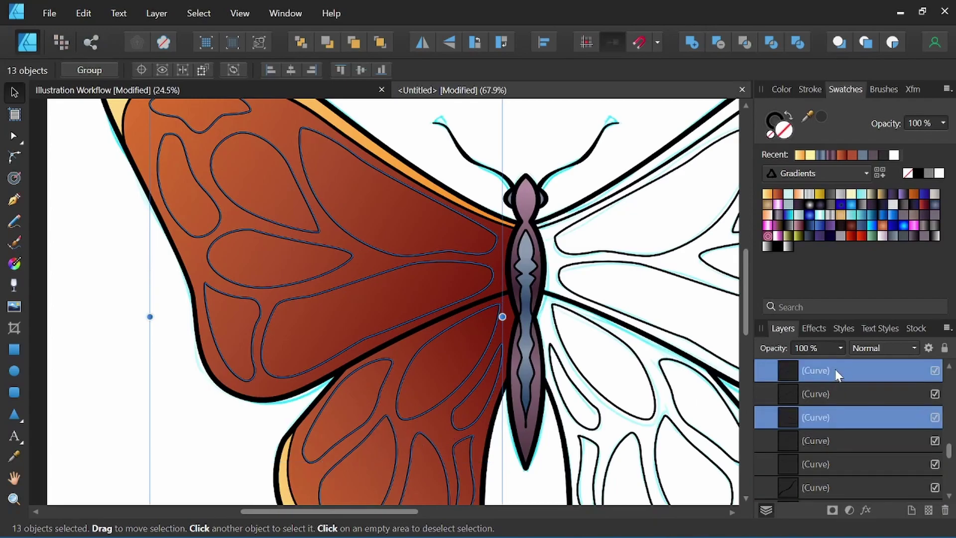
{"action": "scroll", "coordinate": [834, 493], "scroll_direction": "down", "scroll_amount": 3}
{"action": "left_click_drag", "start_coordinate": [834, 501], "coordinate": [826, 443]}
{"action": "scroll", "coordinate": [840, 402], "scroll_direction": "up", "scroll_amount": 5}
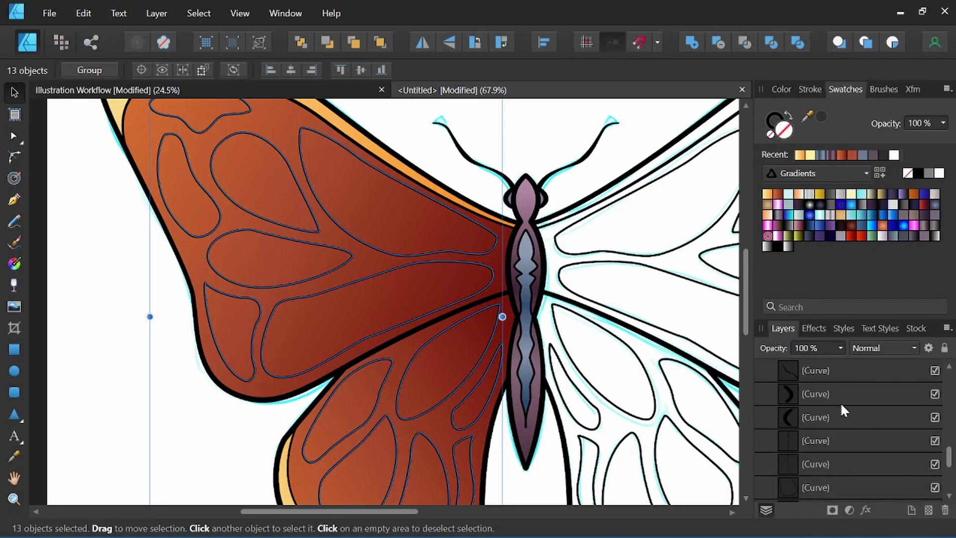
{"action": "left_click", "coordinate": [838, 370]}
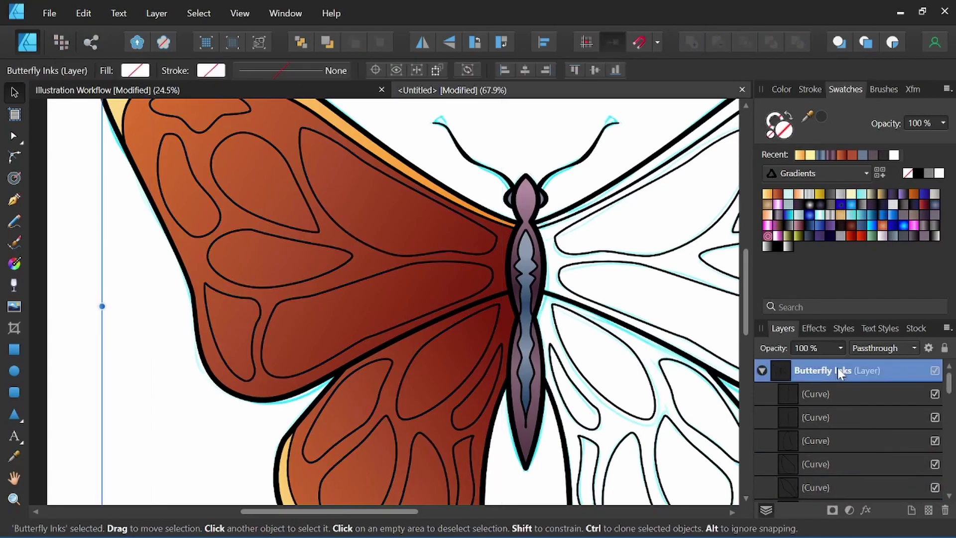
- Delete the thirteen inked cell outlines inside the right upper and lower wings
{"action": "left_click_drag", "start_coordinate": [565, 333], "coordinate": [340, 356]}
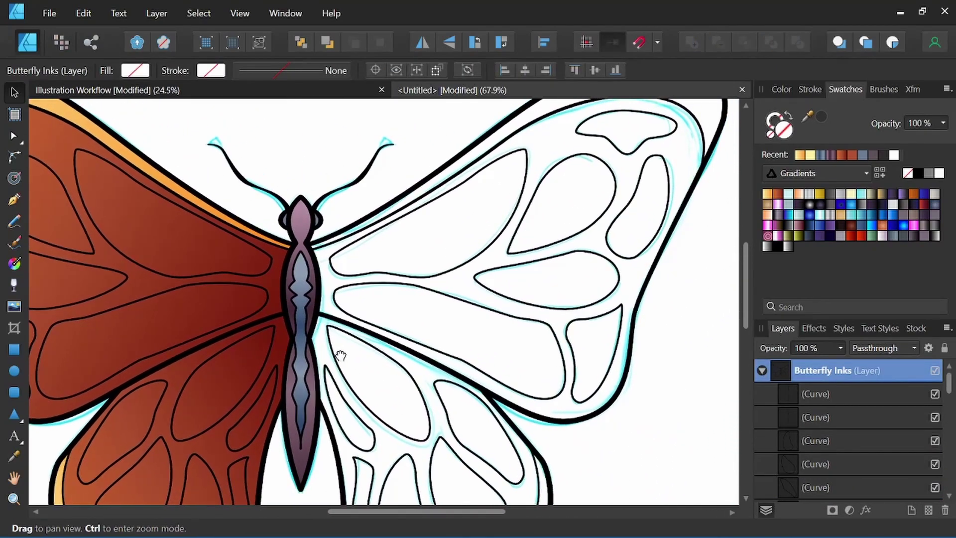
{"action": "left_click", "coordinate": [467, 267]}
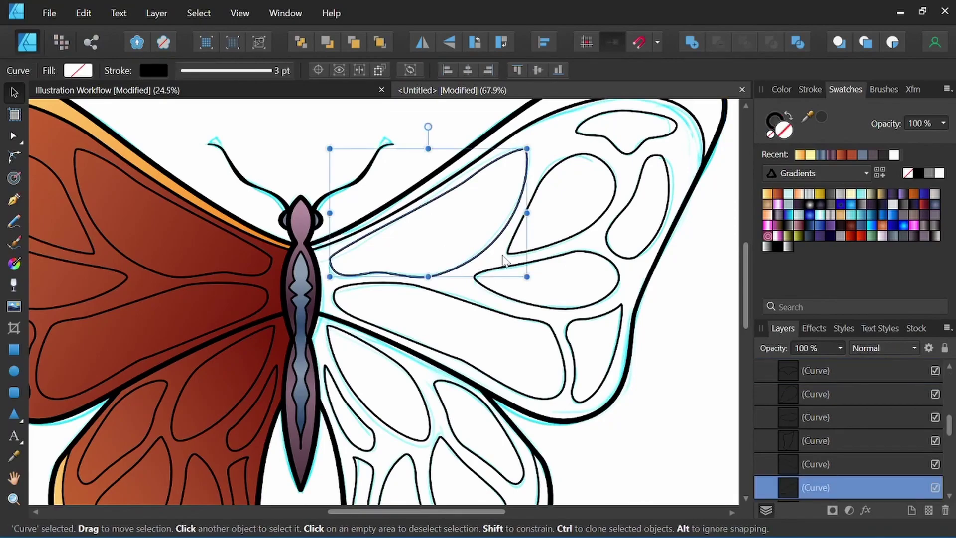
{"action": "left_click", "coordinate": [594, 228], "text": "shift"}
{"action": "left_click", "coordinate": [637, 154], "text": "shift"}
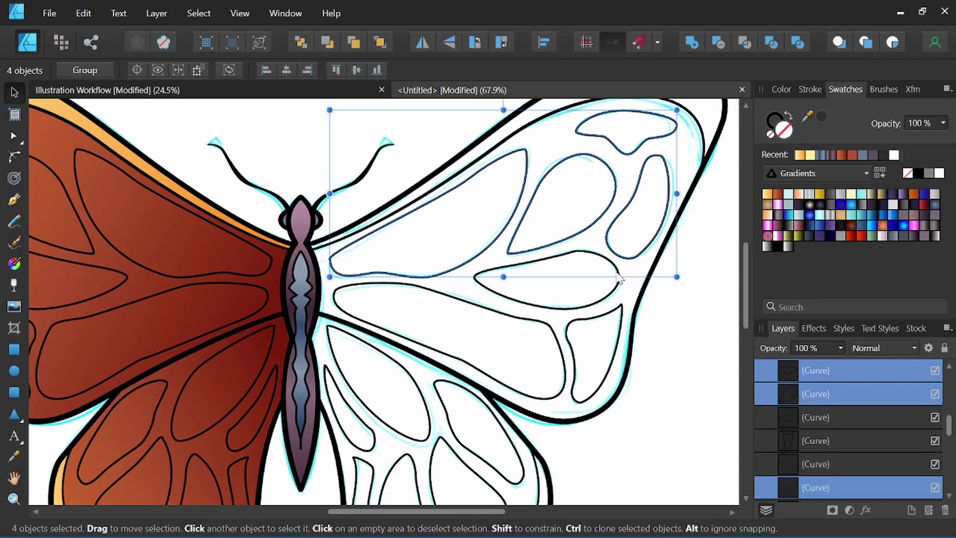
{"action": "left_click", "coordinate": [613, 301], "text": "shift"}
{"action": "left_click", "coordinate": [606, 320], "text": "shift"}
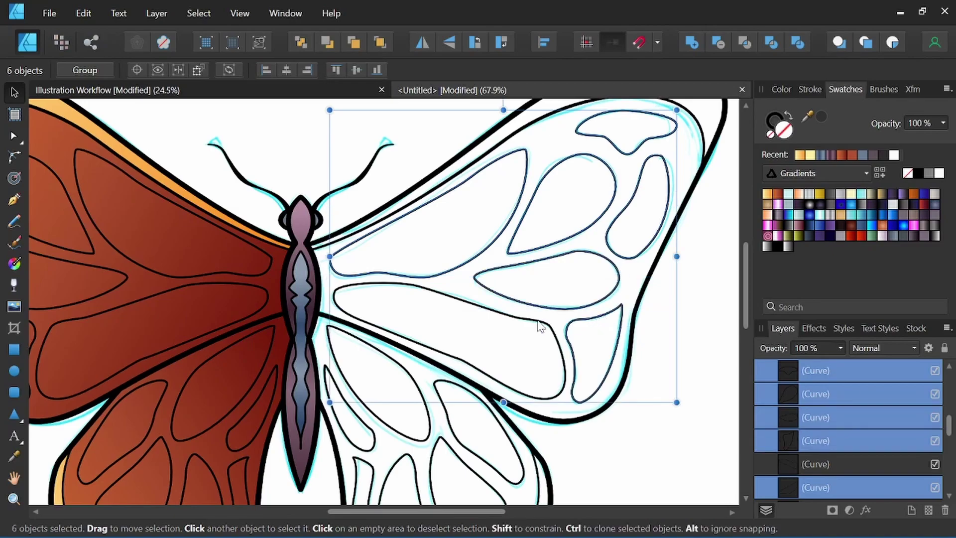
{"action": "left_click", "coordinate": [480, 356], "text": "shift"}
{"action": "left_click", "coordinate": [368, 387], "text": "shift"}
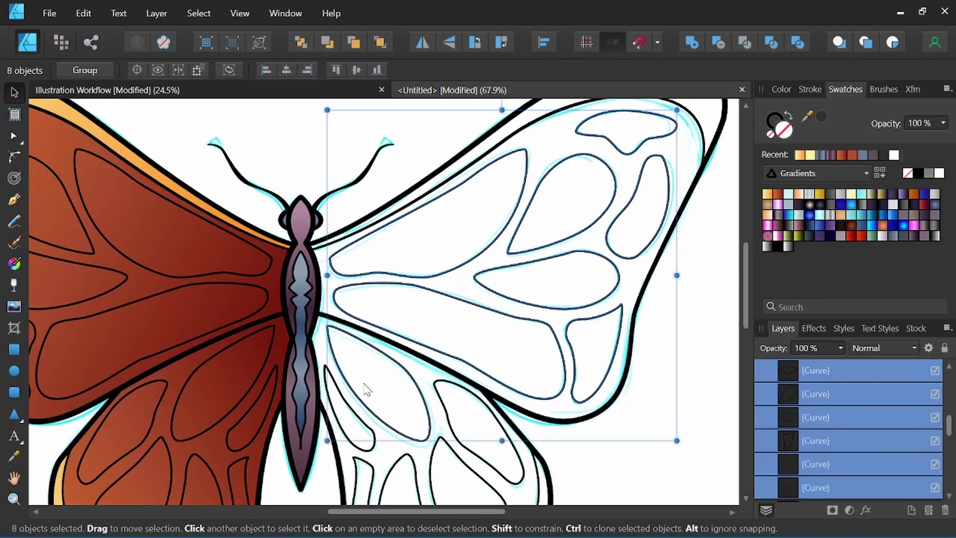
{"action": "left_click", "coordinate": [380, 404], "text": "shift"}
{"action": "left_click", "coordinate": [442, 406], "text": "shift"}
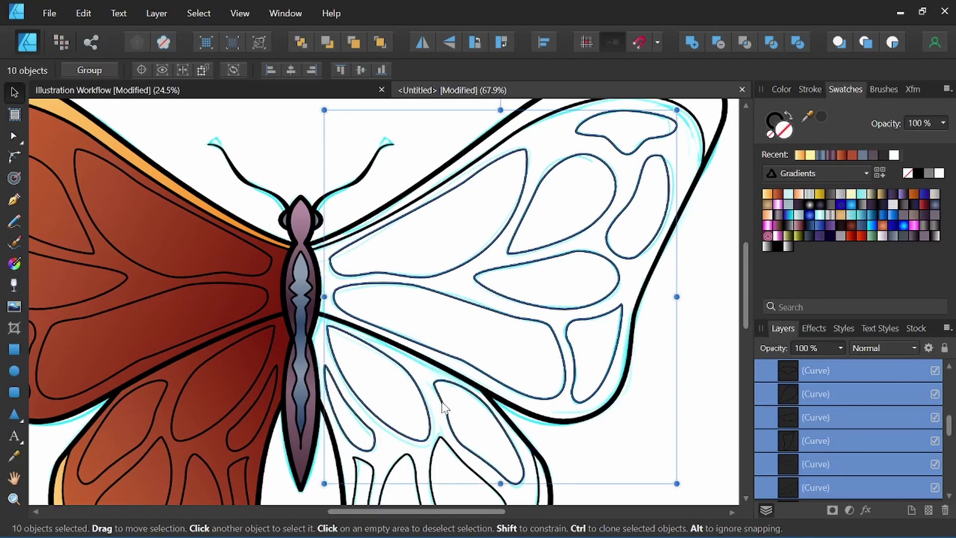
{"action": "scroll", "coordinate": [440, 423], "scroll_direction": "down", "scroll_amount": 3}
{"action": "left_click", "coordinate": [432, 439], "text": "shift"}
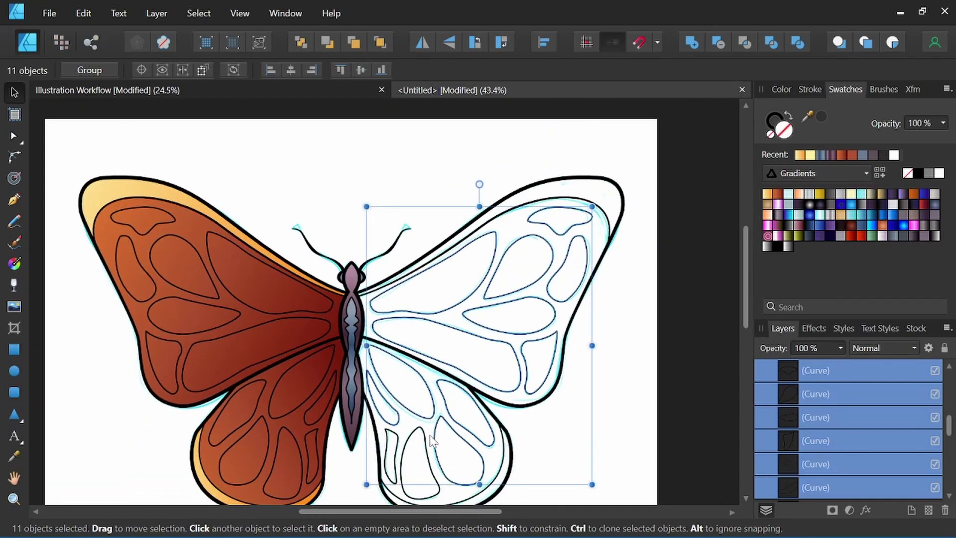
{"action": "left_click", "coordinate": [424, 442], "text": "shift"}
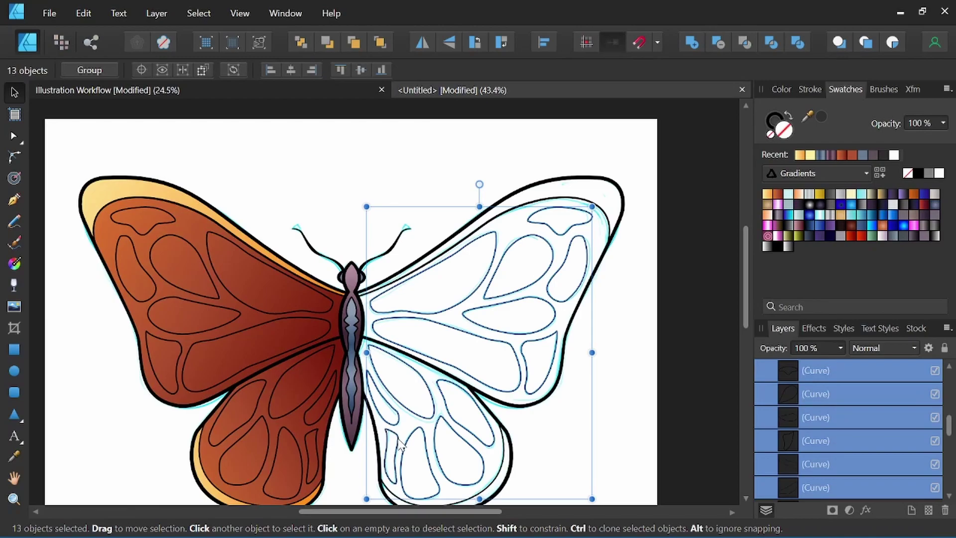
{"action": "left_click", "coordinate": [436, 425]}
{"action": "left_click_drag", "start_coordinate": [487, 410], "coordinate": [551, 366]}
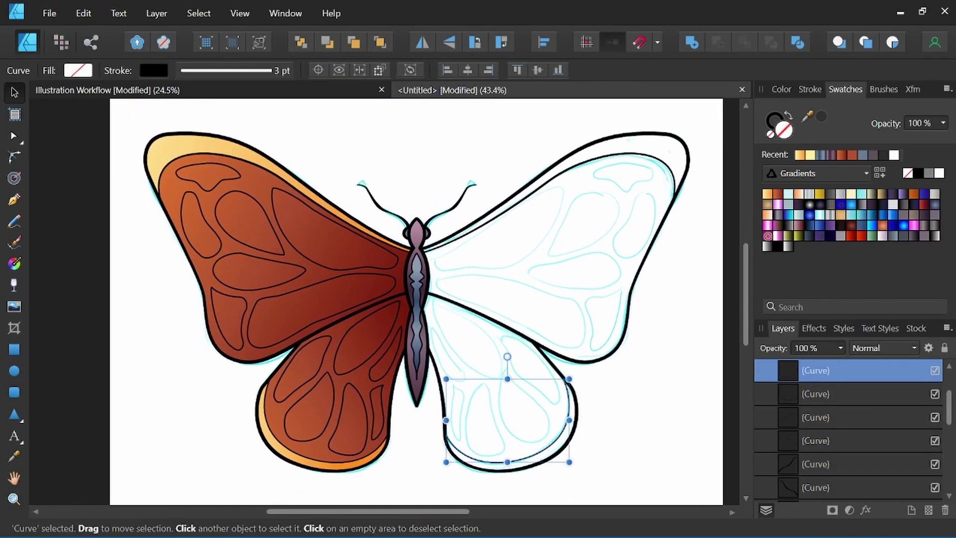
- Collapse and lock the Butterfly Inks layer, and expand the Butterfly Colors layer
{"action": "scroll", "coordinate": [817, 398], "scroll_direction": "up", "scroll_amount": 3}
{"action": "left_click", "coordinate": [761, 369]}
{"action": "left_click", "coordinate": [842, 370]}
{"action": "left_click", "coordinate": [943, 348]}
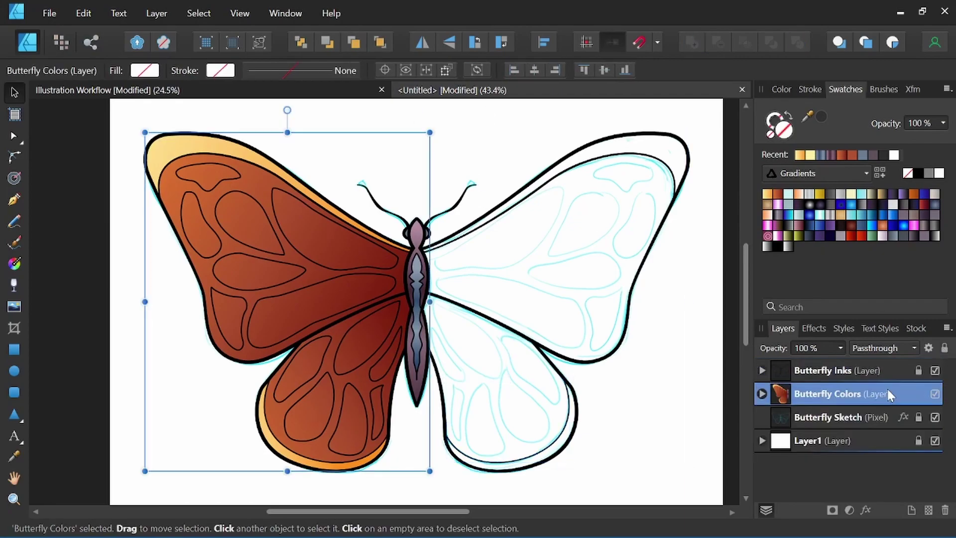
{"action": "left_click", "coordinate": [896, 391]}
{"action": "left_click", "coordinate": [761, 393]}
- Fill the left upper wing's large cell near the body and its wing-tip cell with the yellow-to-orange gradient, without an outline
{"action": "scroll", "coordinate": [351, 251], "scroll_direction": "up", "scroll_amount": 1}
{"action": "left_click", "coordinate": [334, 274]}
{"action": "left_click", "coordinate": [770, 195]}
{"action": "left_click_drag", "start_coordinate": [352, 300], "coordinate": [363, 291]}
{"action": "left_click", "coordinate": [198, 150]}
{"action": "left_click", "coordinate": [767, 194]}
{"action": "left_click", "coordinate": [788, 116]}
- Fill the upper wing's teardrop, narrow outer and middle horizontal cells with the yellow-to-orange gradient and remove their outlines
{"action": "left_click", "coordinate": [217, 224]}
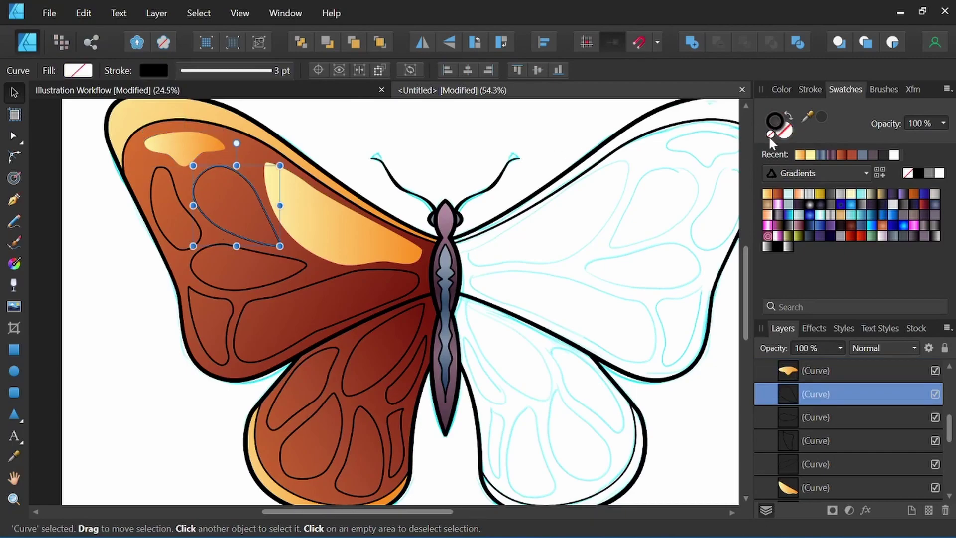
{"action": "left_click", "coordinate": [767, 195]}
{"action": "left_click", "coordinate": [787, 116]}
{"action": "left_click", "coordinate": [178, 220]}
{"action": "left_click", "coordinate": [771, 134]}
{"action": "left_click", "coordinate": [767, 194]}
{"action": "left_click", "coordinate": [268, 285]}
{"action": "left_click", "coordinate": [770, 134]}
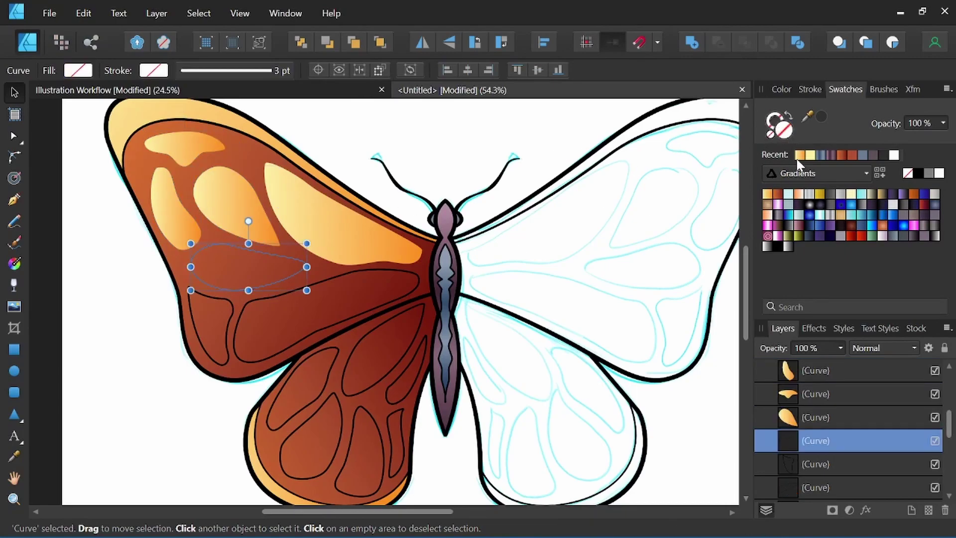
{"action": "left_click", "coordinate": [767, 195]}
- Fill the two lowest cells of the left upper wing with the yellow-to-orange gradient and remove their outlines
{"action": "left_click", "coordinate": [231, 321]}
{"action": "left_click", "coordinate": [771, 134]}
{"action": "left_click", "coordinate": [767, 194]}
{"action": "left_click", "coordinate": [318, 315]}
{"action": "left_click", "coordinate": [771, 134]}
{"action": "left_click", "coordinate": [767, 195]}
{"action": "left_click_drag", "start_coordinate": [313, 366], "coordinate": [295, 285]}
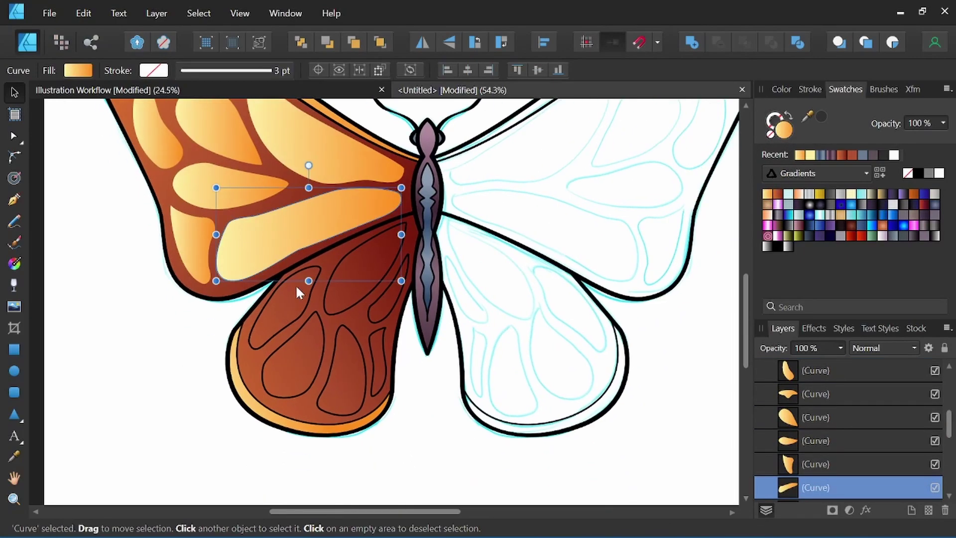
- Redirect the gradient across the upper wing's cells so it runs from orange at the outer edge to pale yellow near the body
{"action": "left_click", "coordinate": [351, 237], "text": "shift"}
{"action": "left_click", "coordinate": [285, 283], "text": "shift"}
{"action": "left_click", "coordinate": [273, 222], "text": "shift"}
{"action": "left_click", "coordinate": [225, 163], "text": "shift"}
{"action": "key", "text": "g"}
{"action": "left_click_drag", "start_coordinate": [175, 166], "coordinate": [258, 190]}
{"action": "scroll", "coordinate": [562, 340], "scroll_direction": "down", "scroll_amount": 3}
{"action": "left_click_drag", "start_coordinate": [569, 337], "coordinate": [503, 264]}
- Fill all six cells of the left lower wing with the saved yellow-to-orange gradient, without outlines
{"action": "scroll", "coordinate": [499, 319], "scroll_direction": "up", "scroll_amount": 4}
{"action": "key", "text": "v"}
{"action": "left_click", "coordinate": [408, 283]}
{"action": "left_click", "coordinate": [330, 293], "text": "shift"}
{"action": "left_click", "coordinate": [339, 319], "text": "shift"}
{"action": "left_click", "coordinate": [407, 324], "text": "shift"}
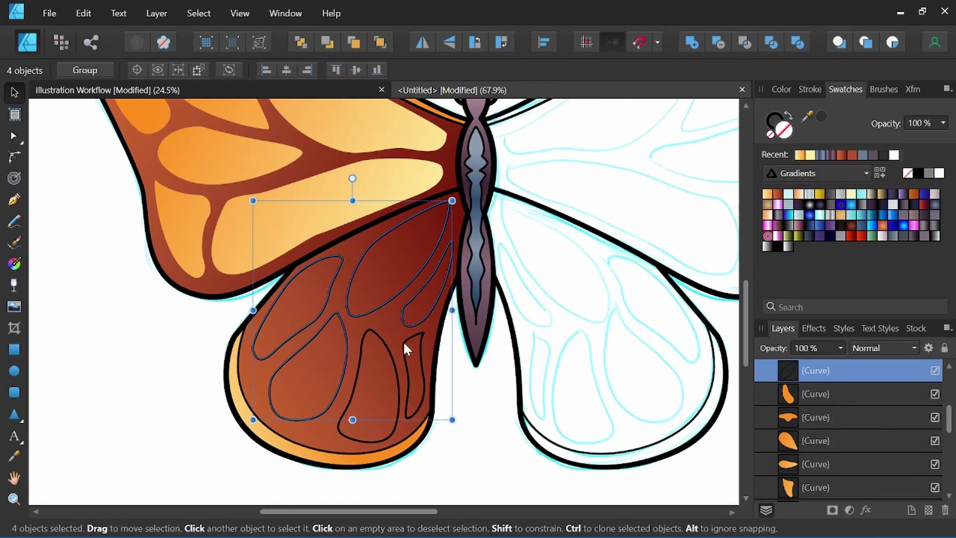
{"action": "left_click", "coordinate": [404, 344], "text": "shift"}
{"action": "left_click", "coordinate": [390, 354], "text": "shift"}
{"action": "left_click", "coordinate": [767, 194]}
- Redirect the gradient across the lower wing's cells so it runs from orange at the outer edge to pale yellow near the body
{"action": "scroll", "coordinate": [438, 308], "scroll_direction": "down", "scroll_amount": 3}
{"action": "key", "text": "g"}
{"action": "left_click_drag", "start_coordinate": [303, 390], "coordinate": [455, 250]}
{"action": "scroll", "coordinate": [492, 257], "scroll_direction": "down", "scroll_amount": 2}
{"action": "scroll", "coordinate": [491, 257], "scroll_direction": "up", "scroll_amount": 4}
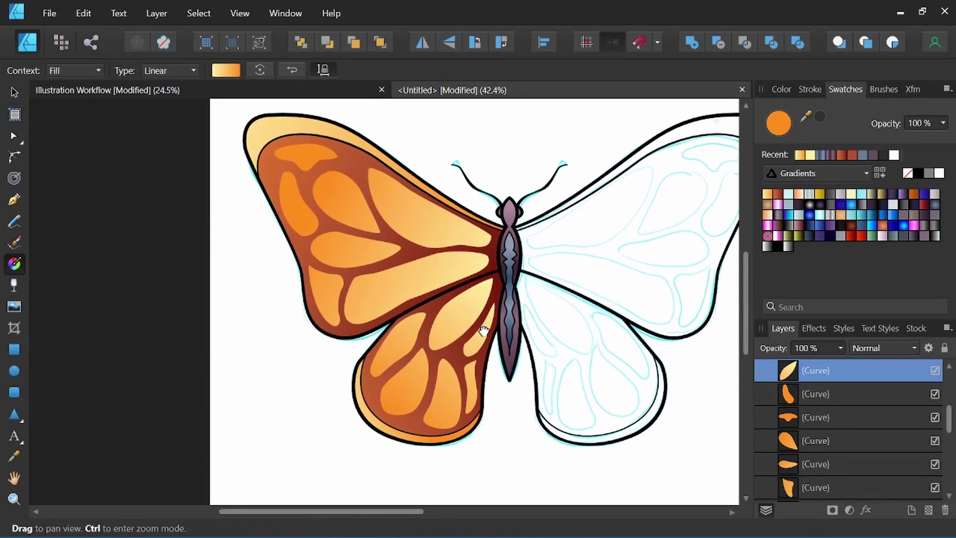
{"action": "key", "text": "v"}
{"action": "left_click_drag", "start_coordinate": [483, 354], "coordinate": [497, 360]}
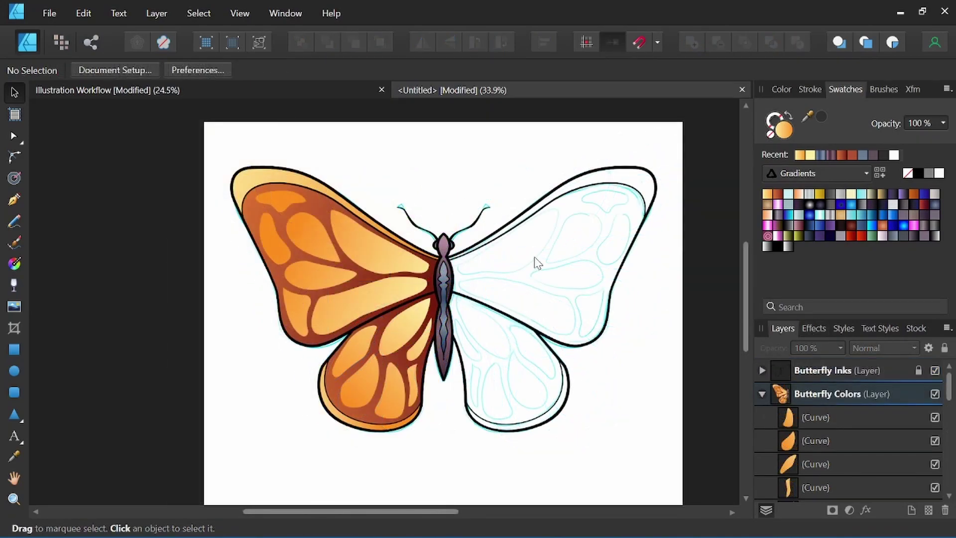
- Duplicate all the colored shapes of the butterfly's left half
{"action": "left_click_drag", "start_coordinate": [192, 141], "coordinate": [443, 469]}
{"action": "scroll", "coordinate": [447, 339], "scroll_direction": "up", "scroll_amount": 2}
{"action": "left_click_drag", "start_coordinate": [454, 298], "coordinate": [410, 314]}
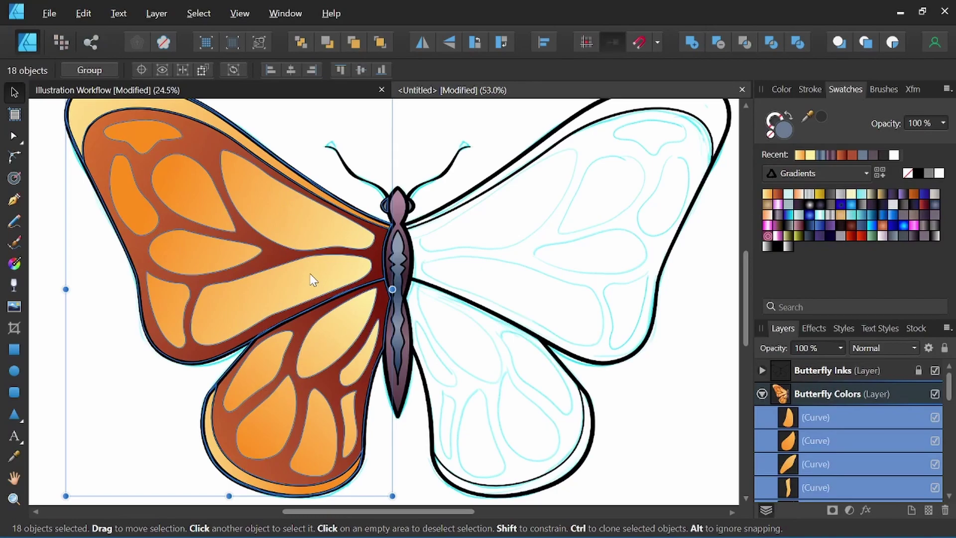
{"action": "left_click_drag", "start_coordinate": [312, 280], "coordinate": [457, 275]}
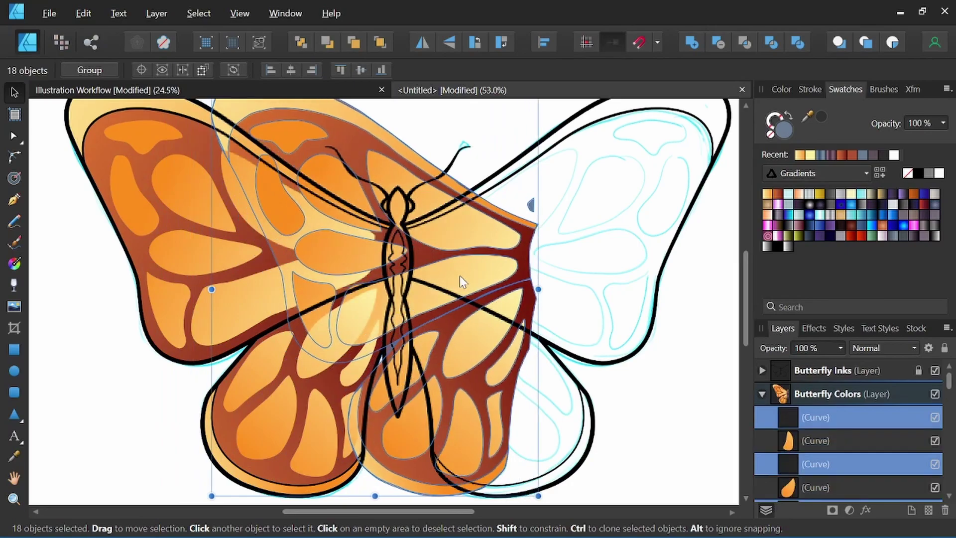
- Flip the duplicated color shapes horizontally and align them with the inked right wings
{"action": "left_click", "coordinate": [421, 35]}
{"action": "left_click_drag", "start_coordinate": [320, 226], "coordinate": [513, 221]}
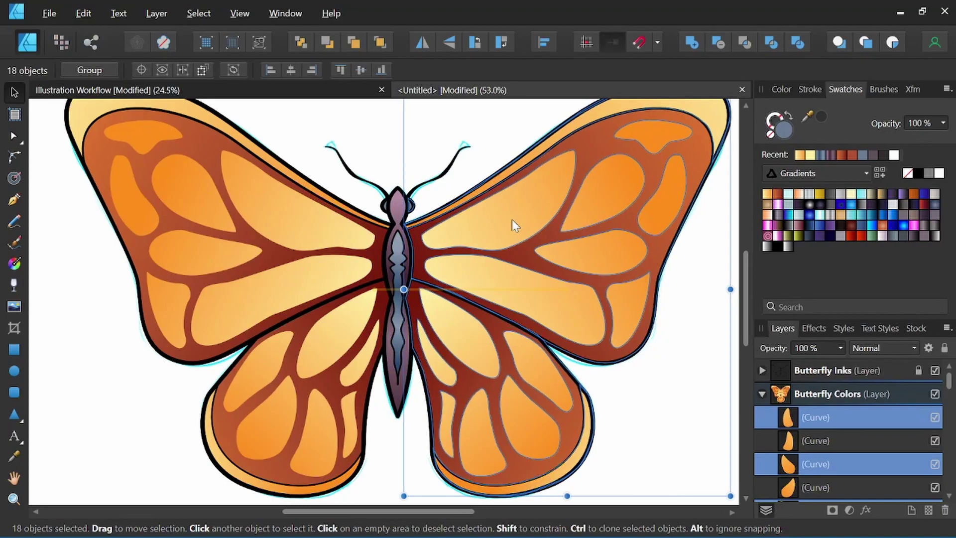
{"action": "left_click", "coordinate": [415, 209]}
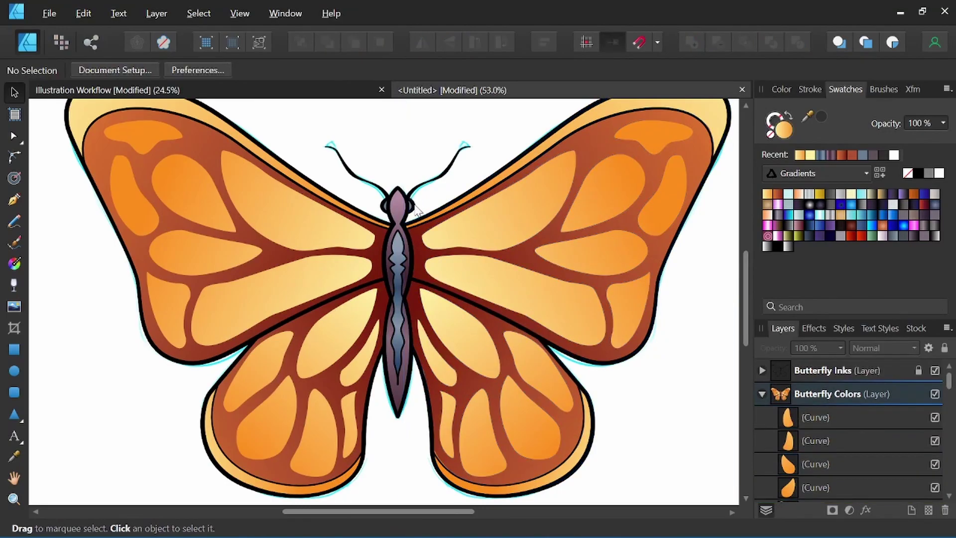
- Clear the selection and hide the Butterfly Sketch layer beneath the finished artwork
{"action": "left_click", "coordinate": [412, 208]}
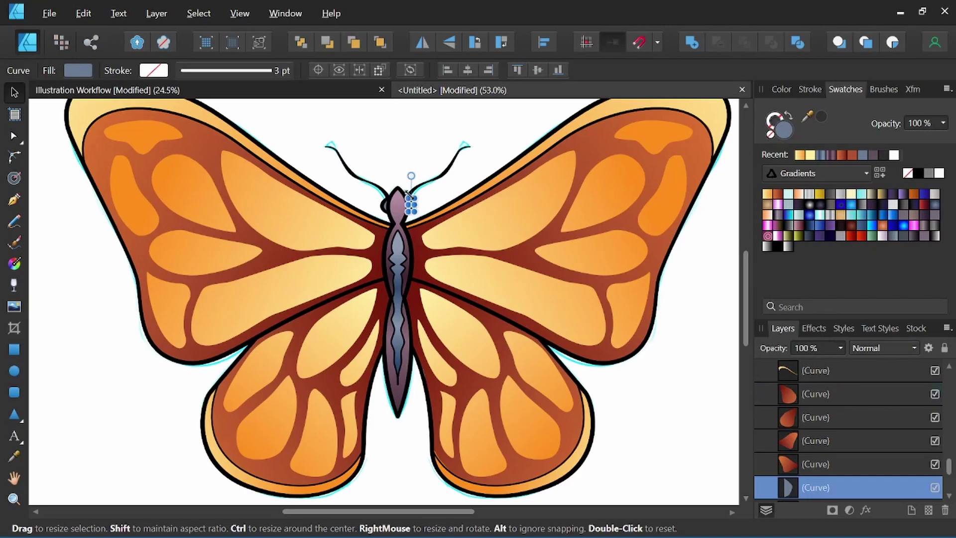
{"action": "scroll", "coordinate": [417, 202], "scroll_direction": "up", "scroll_amount": 8}
{"action": "scroll", "coordinate": [440, 219], "scroll_direction": "down", "scroll_amount": 6}
{"action": "scroll", "coordinate": [444, 222], "scroll_direction": "down", "scroll_amount": 6}
{"action": "left_click_drag", "start_coordinate": [463, 256], "coordinate": [476, 287]}
{"action": "scroll", "coordinate": [462, 294], "scroll_direction": "up", "scroll_amount": 2}
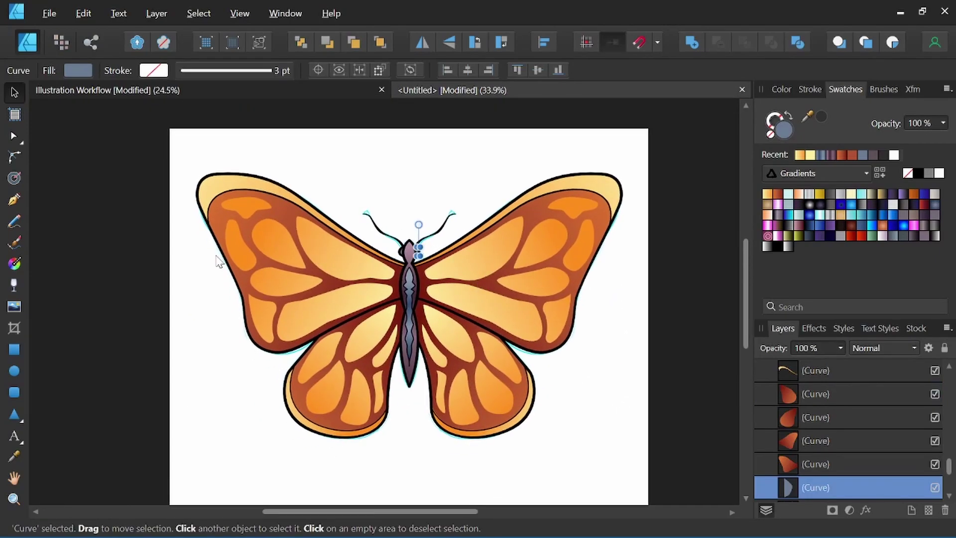
{"action": "scroll", "coordinate": [597, 280], "scroll_direction": "down", "scroll_amount": 1}
{"action": "left_click", "coordinate": [598, 280]}
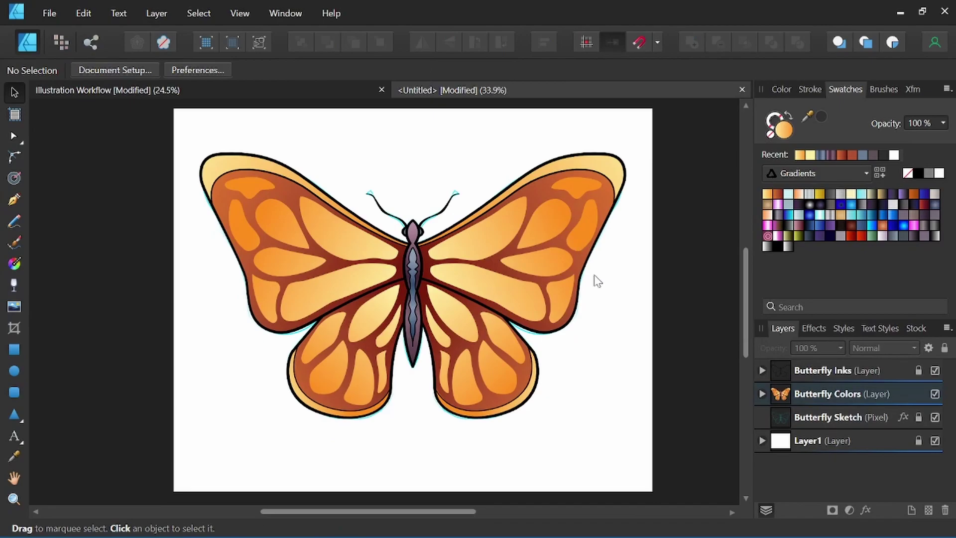
{"action": "left_click", "coordinate": [933, 416]}
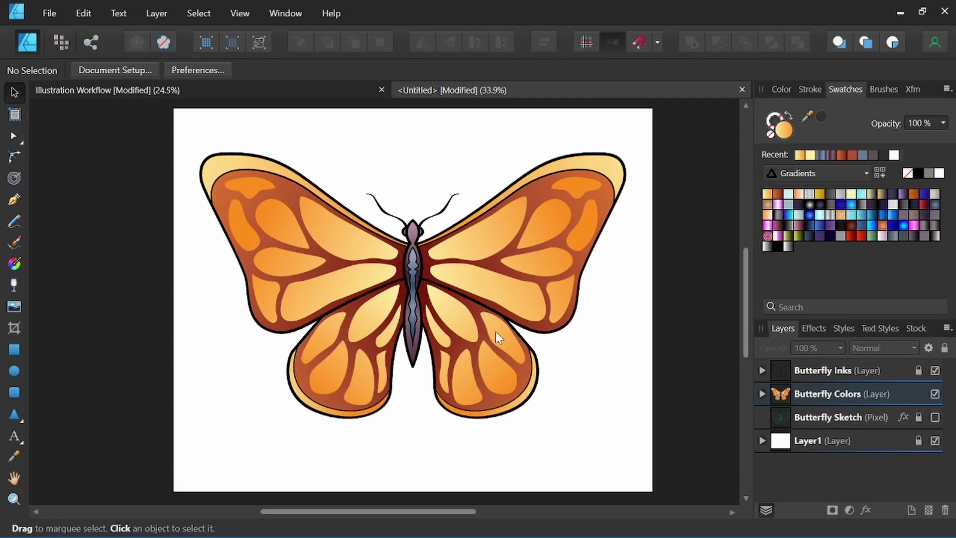
- Give the white background layer, Layer1, a radial fill gradient running from the butterfly's body to beyond its lower right wing
{"action": "left_click", "coordinate": [875, 441]}
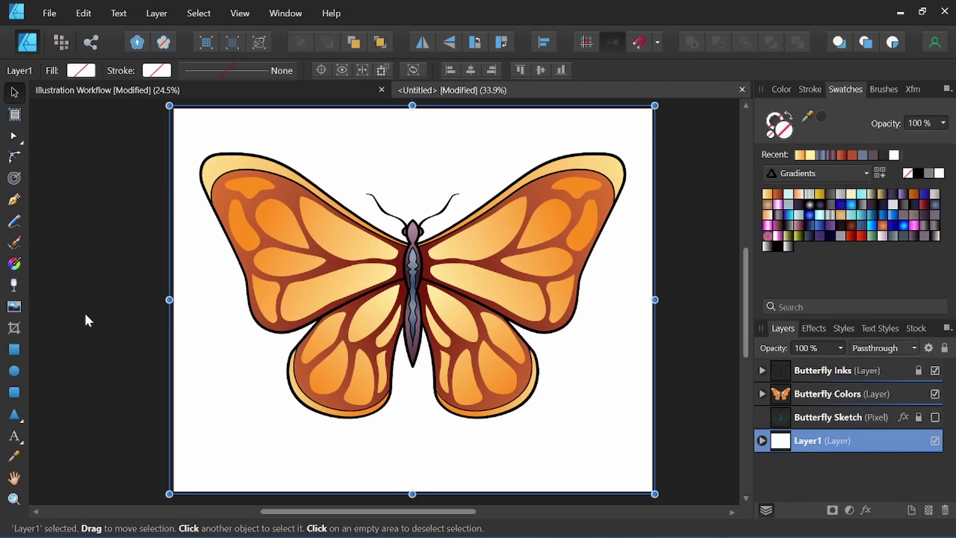
{"action": "left_click", "coordinate": [20, 261]}
{"action": "left_click_drag", "start_coordinate": [427, 272], "coordinate": [593, 380]}
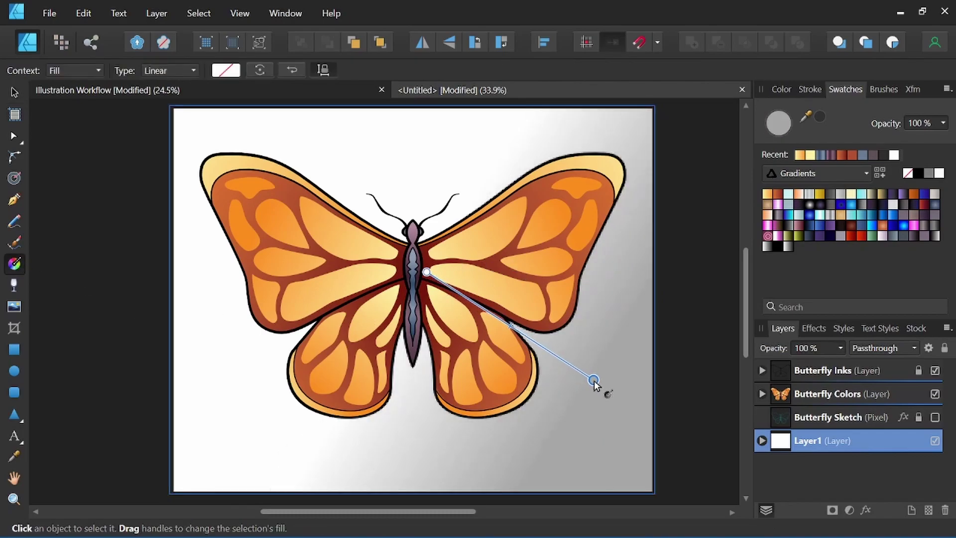
{"action": "left_click", "coordinate": [172, 72]}
{"action": "left_click", "coordinate": [169, 154]}
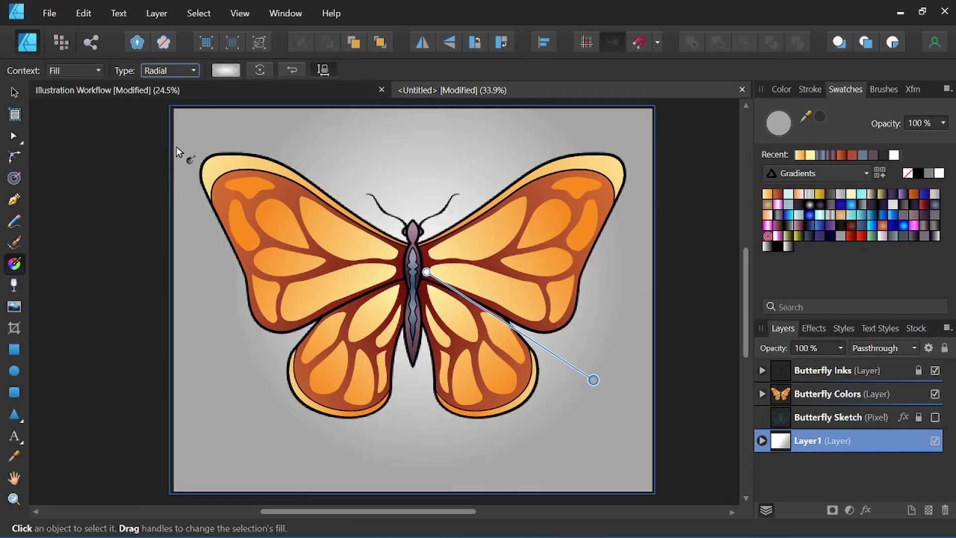
- Set the background gradient's outer stop to purple with H 267, S 32, L 56
{"action": "left_click", "coordinate": [226, 71]}
{"action": "left_click", "coordinate": [341, 136]}
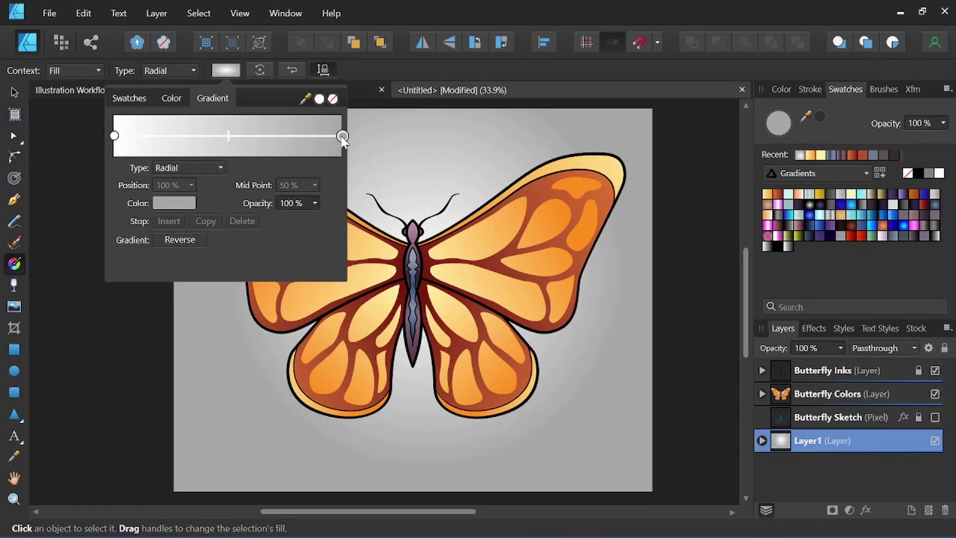
{"action": "left_click", "coordinate": [179, 203]}
{"action": "left_click_drag", "start_coordinate": [185, 253], "coordinate": [168, 303]}
{"action": "left_click_drag", "start_coordinate": [170, 312], "coordinate": [179, 305]}
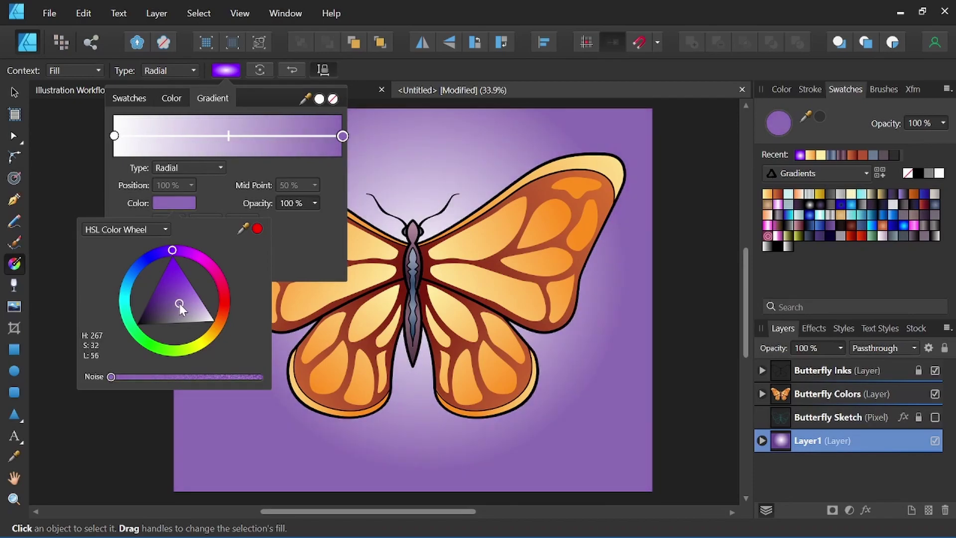
- Set the background gradient's center stop to light blue with H 190, S 59, L 74
{"action": "left_click", "coordinate": [114, 137]}
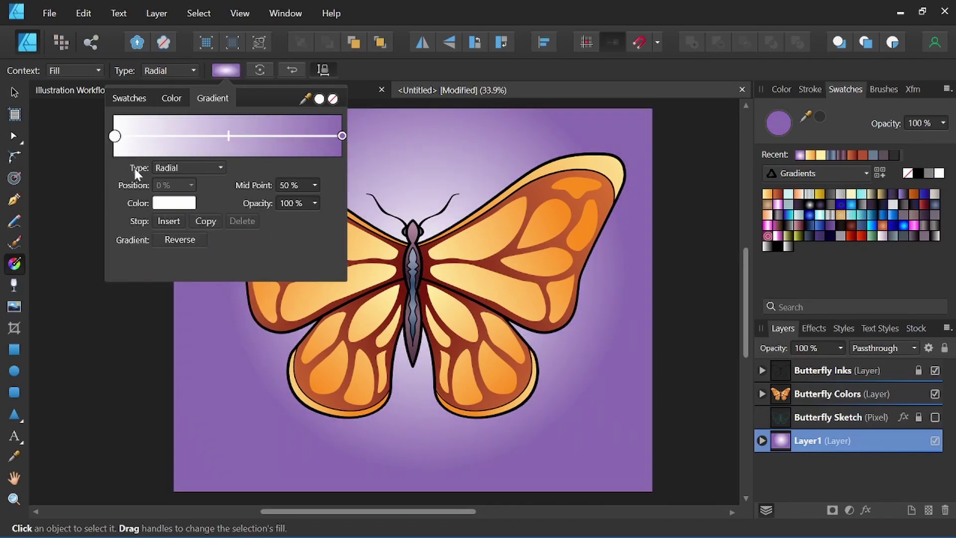
{"action": "left_click", "coordinate": [172, 204]}
{"action": "left_click_drag", "start_coordinate": [123, 299], "coordinate": [180, 284]}
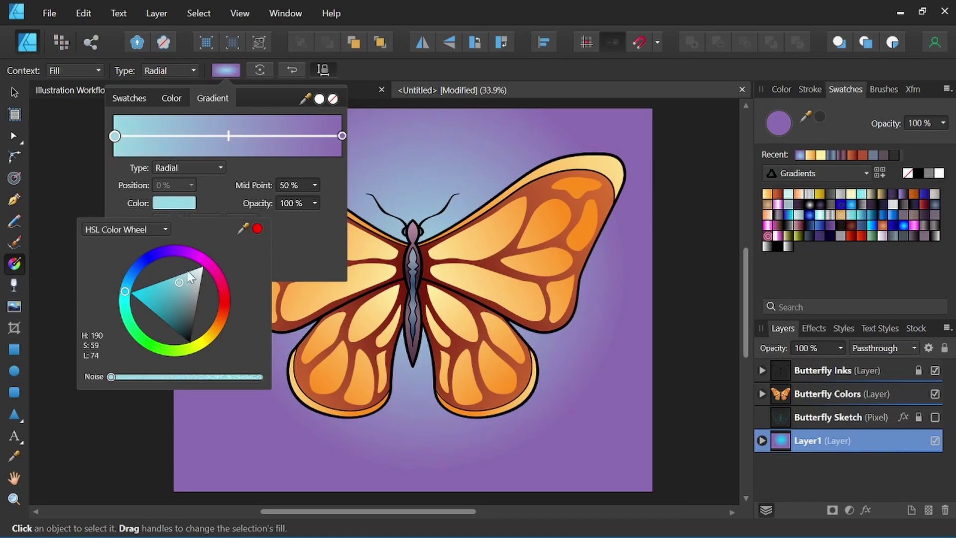
- Extend the background's radial gradient outward to the lower right corner of the page
{"action": "scroll", "coordinate": [486, 257], "scroll_direction": "down", "scroll_amount": 2}
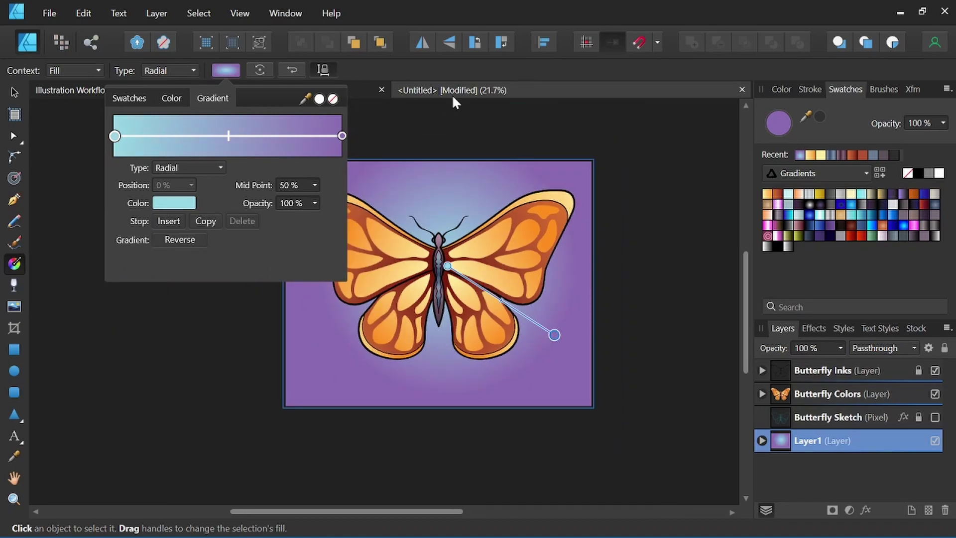
{"action": "left_click_drag", "start_coordinate": [556, 337], "coordinate": [589, 376]}
{"action": "key", "text": "space"}
{"action": "mouse_move", "coordinate": [503, 296]}
{"action": "left_mouse_down"}
{"action": "mouse_move", "coordinate": [498, 324]}
{"action": "mouse_move", "coordinate": [481, 335]}
{"action": "mouse_move", "coordinate": [502, 309]}
{"action": "left_mouse_up"}
{"action": "scroll", "coordinate": [491, 320], "scroll_direction": "up", "scroll_amount": 1}
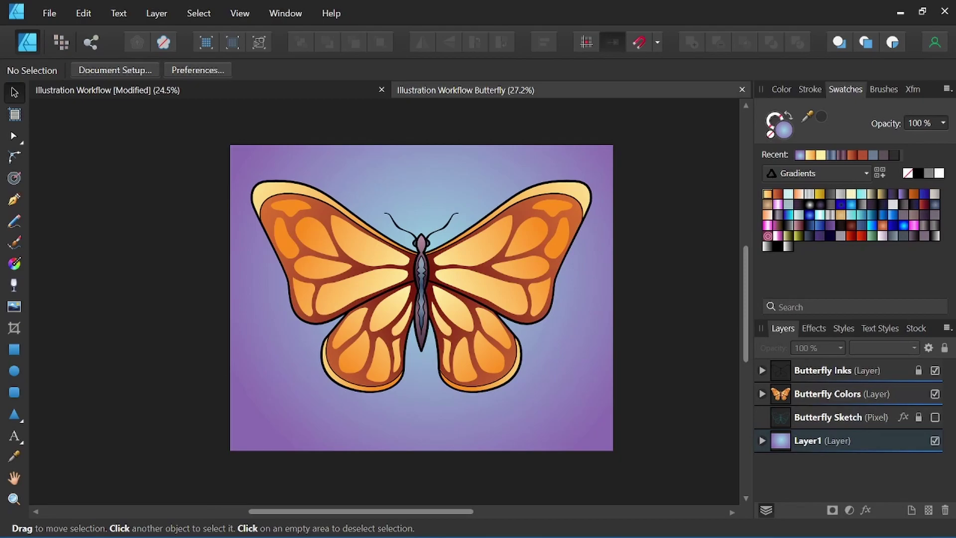
- Switch to the Export Persona and examine the available export presets and the PNG options
{"action": "left_click", "coordinate": [92, 44]}
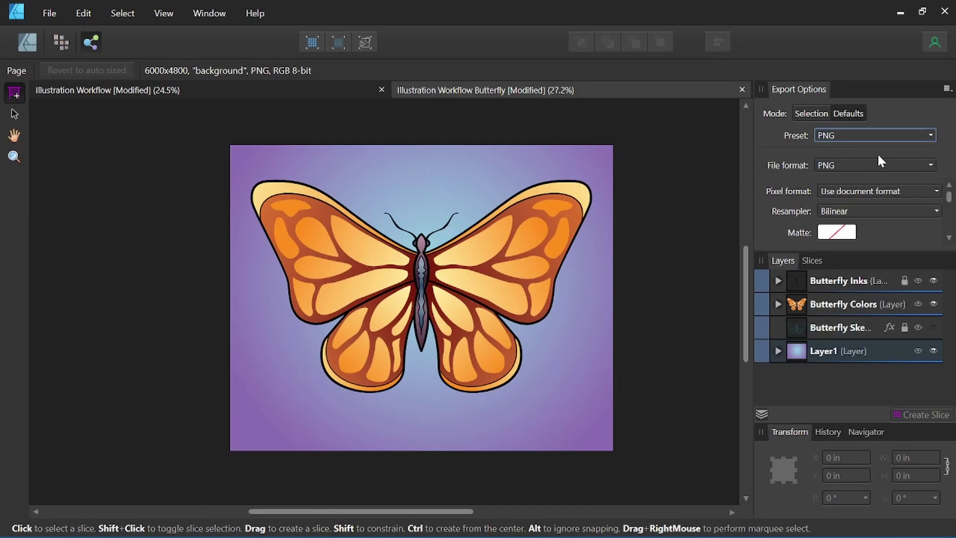
{"action": "left_click", "coordinate": [891, 134]}
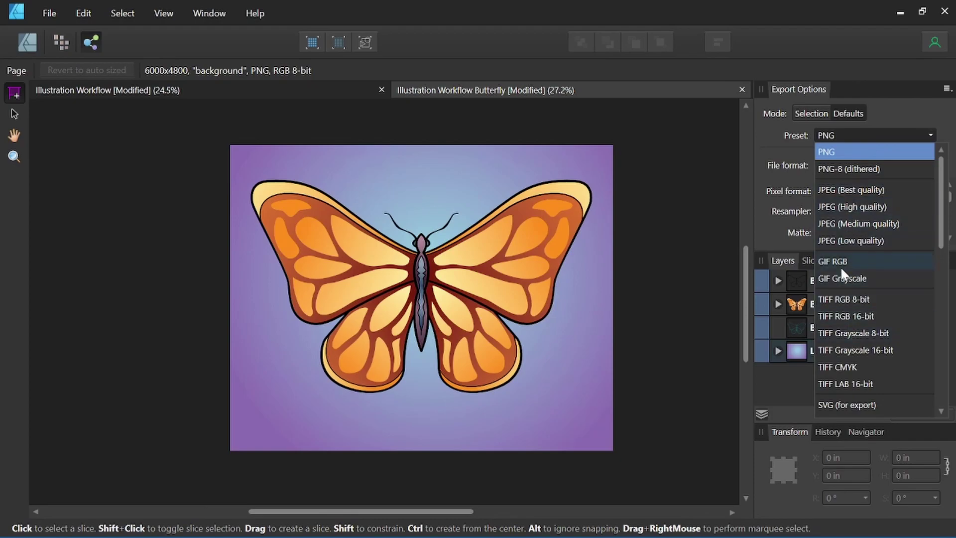
{"action": "scroll", "coordinate": [847, 350], "scroll_direction": "down", "scroll_amount": 2}
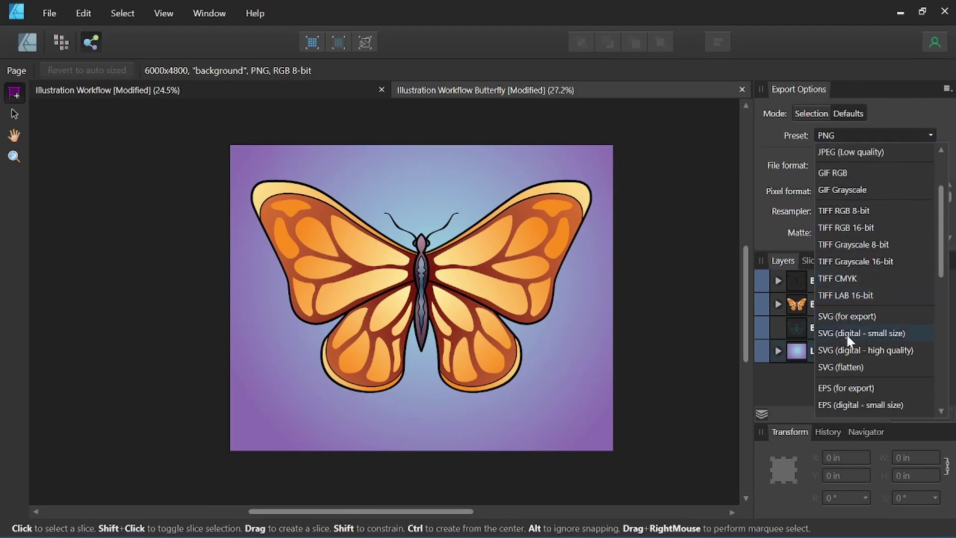
{"action": "scroll", "coordinate": [846, 335], "scroll_direction": "down", "scroll_amount": 1}
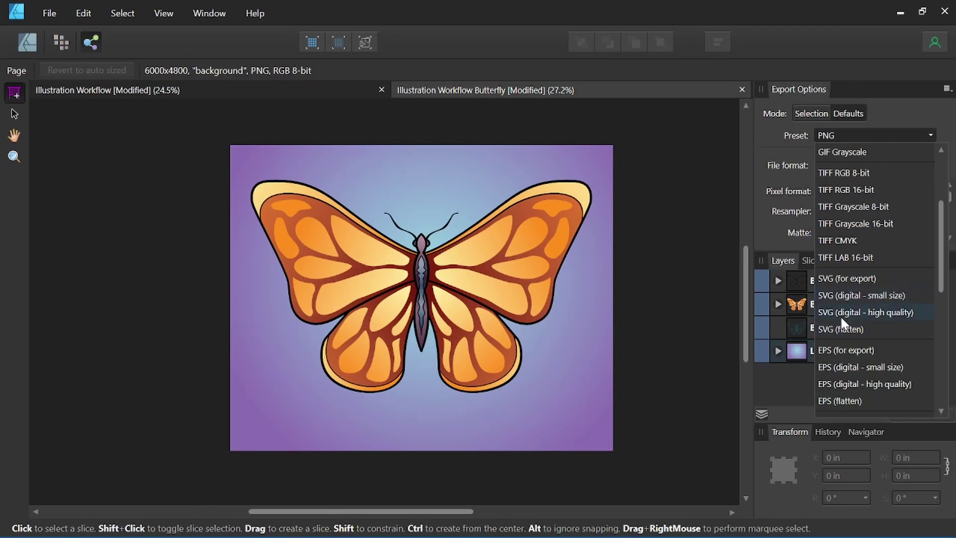
{"action": "scroll", "coordinate": [847, 356], "scroll_direction": "down", "scroll_amount": 2}
{"action": "scroll", "coordinate": [849, 347], "scroll_direction": "down", "scroll_amount": 3}
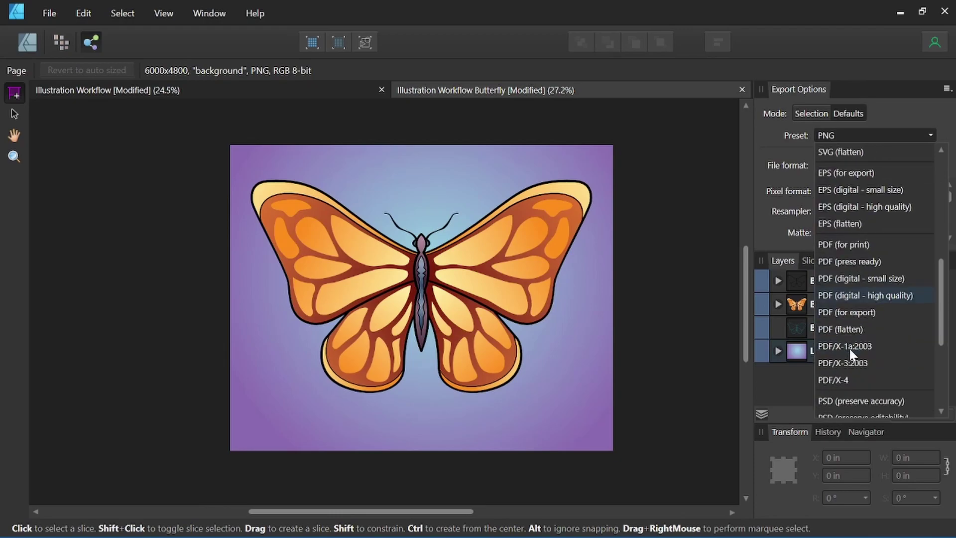
{"action": "scroll", "coordinate": [847, 343], "scroll_direction": "up", "scroll_amount": 5}
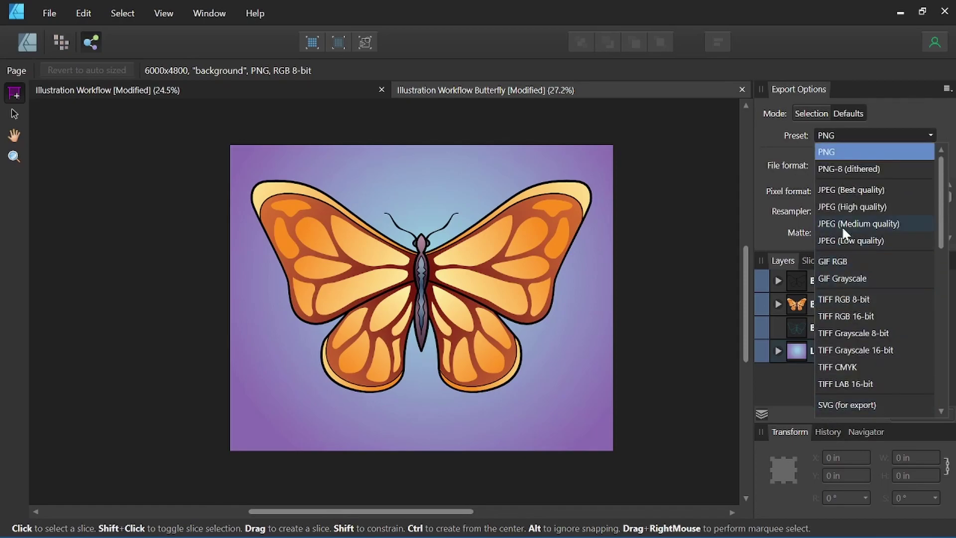
{"action": "left_click", "coordinate": [882, 112]}
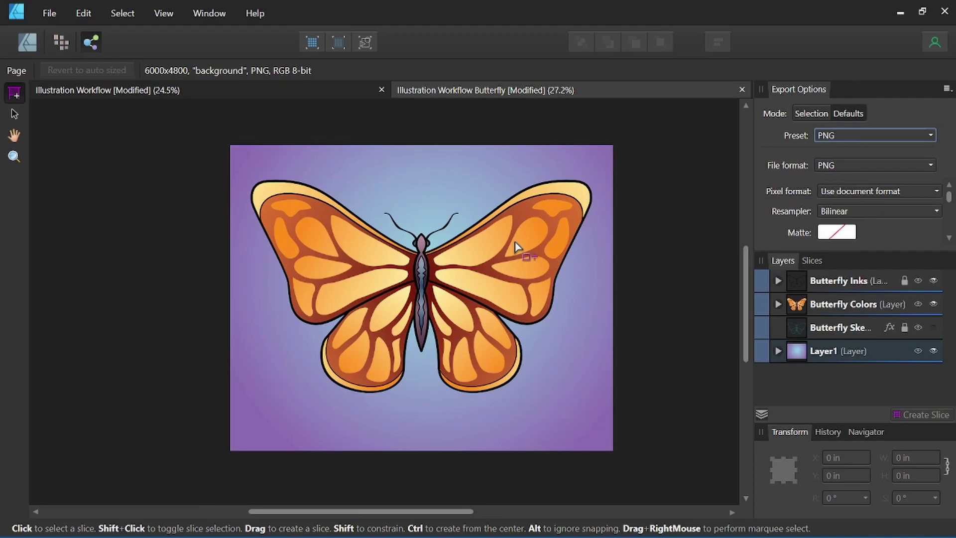
{"action": "scroll", "coordinate": [856, 214], "scroll_direction": "down", "scroll_amount": 2}
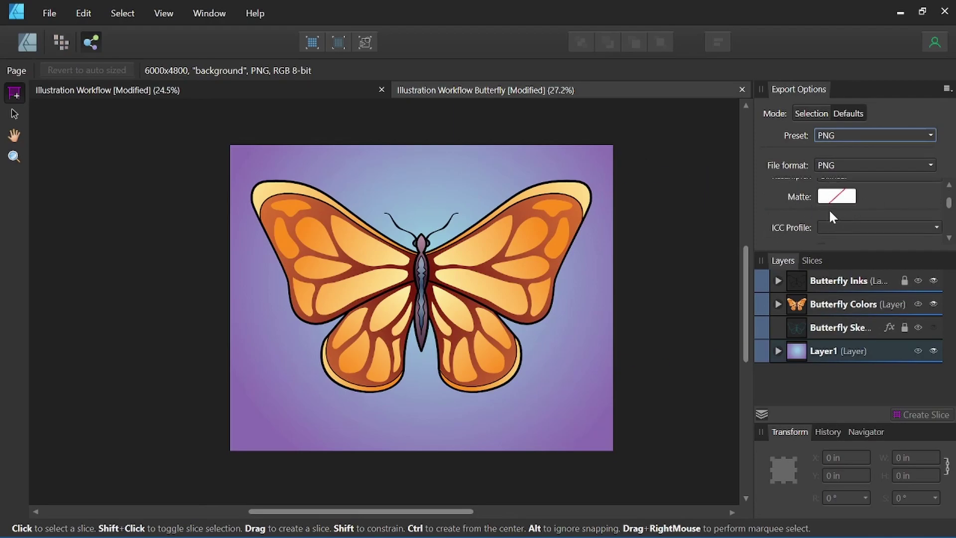
{"action": "scroll", "coordinate": [829, 211], "scroll_direction": "down", "scroll_amount": 5}
{"action": "scroll", "coordinate": [828, 225], "scroll_direction": "up", "scroll_amount": 7}
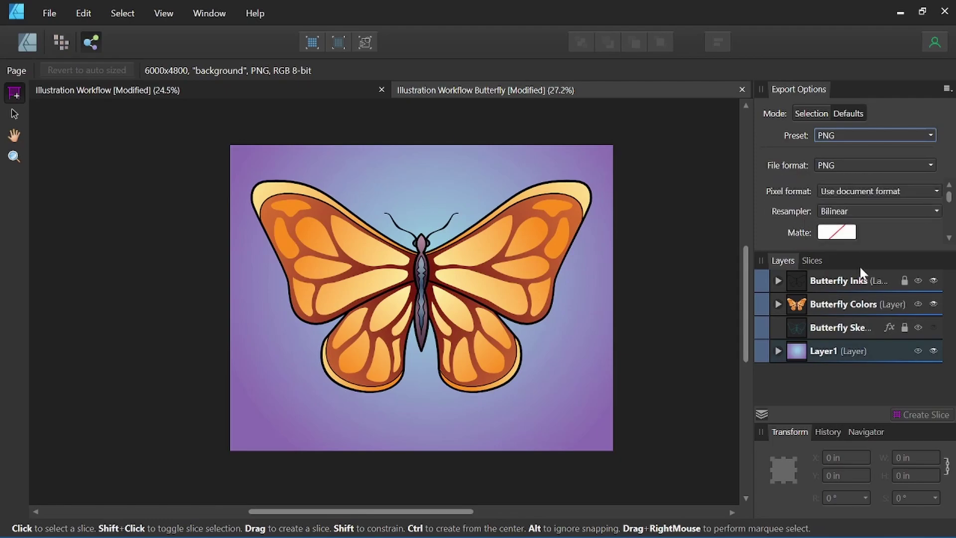
- Turn the Butterfly Inks layer off and back on, first in the document and again for export only
{"action": "left_click", "coordinate": [933, 282]}
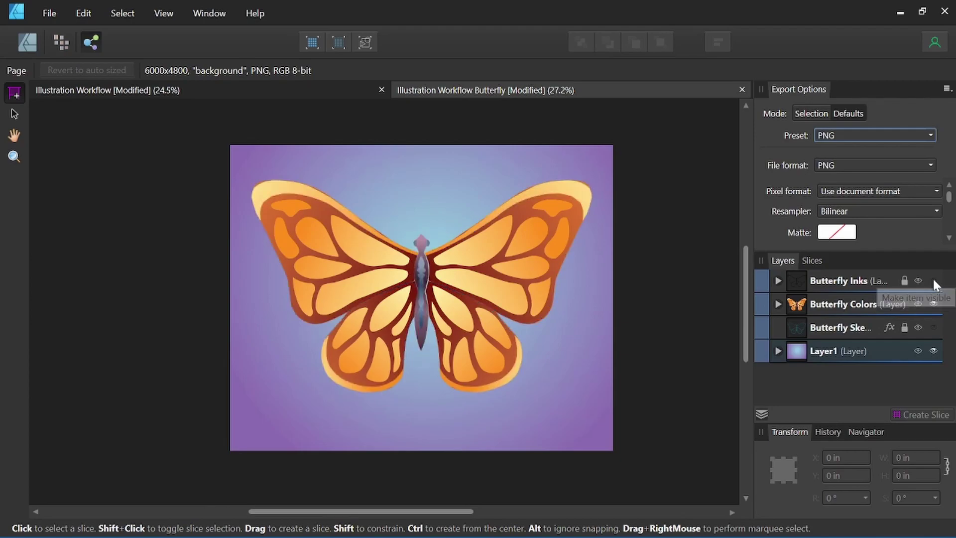
{"action": "left_click", "coordinate": [933, 281]}
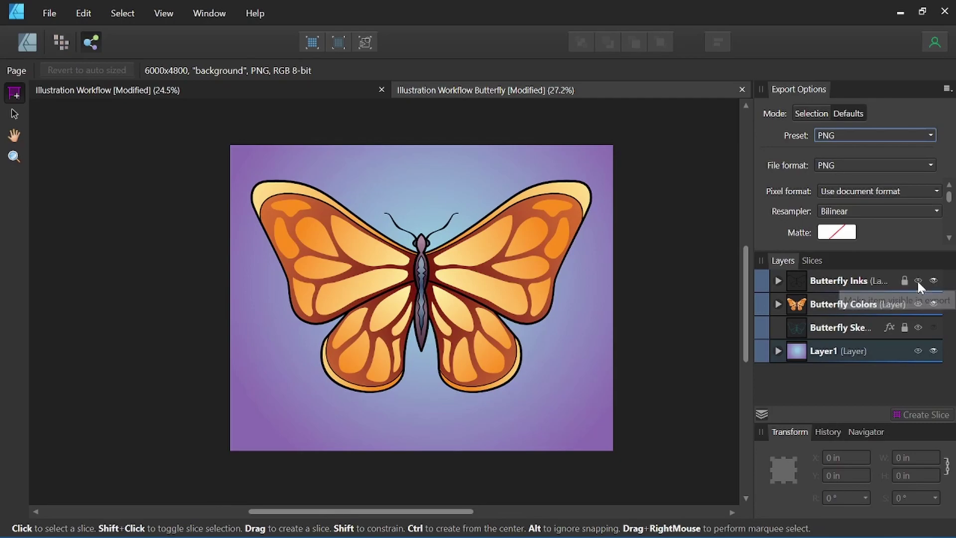
{"action": "left_click", "coordinate": [917, 281]}
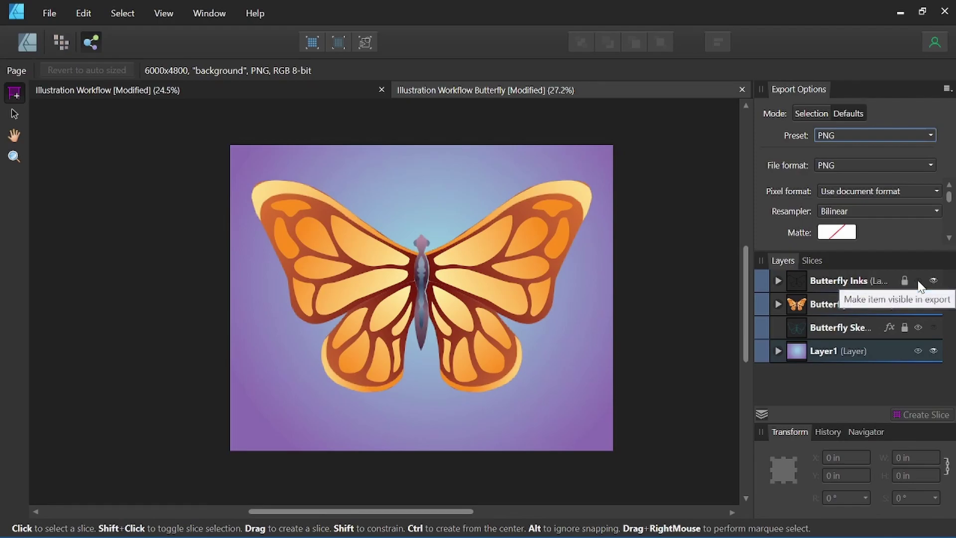
{"action": "left_click", "coordinate": [918, 281]}
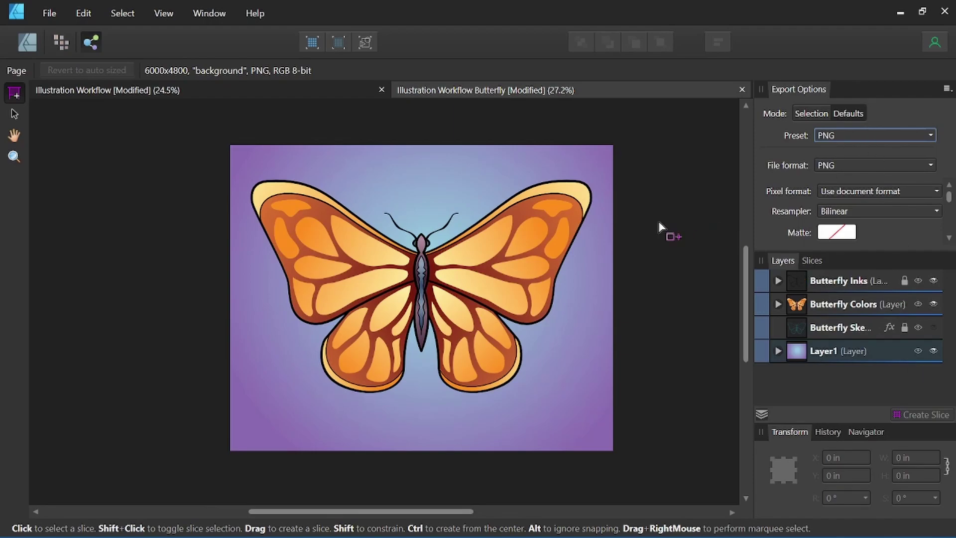
- Open the PNG export settings for the whole document and set the export width to 1200 px
{"action": "left_click", "coordinate": [52, 10]}
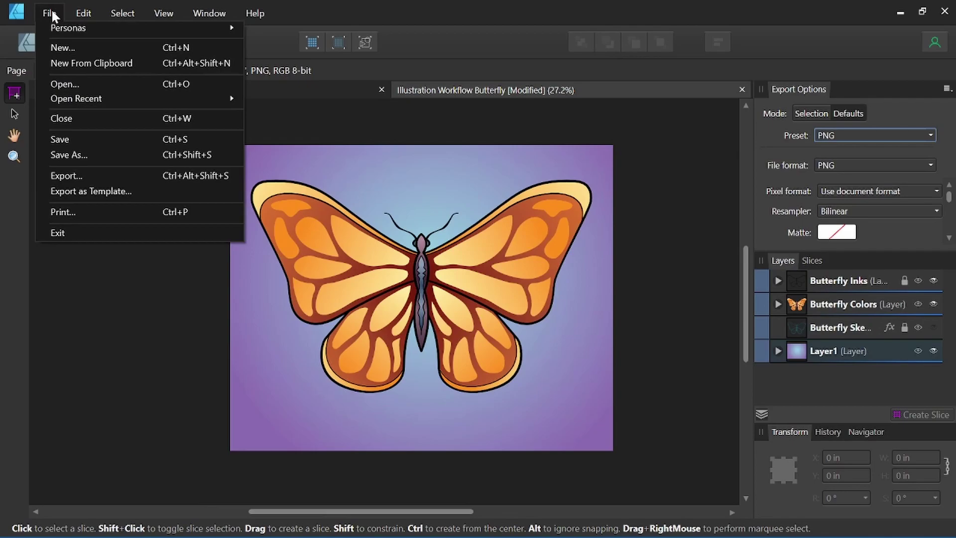
{"action": "left_click", "coordinate": [76, 176]}
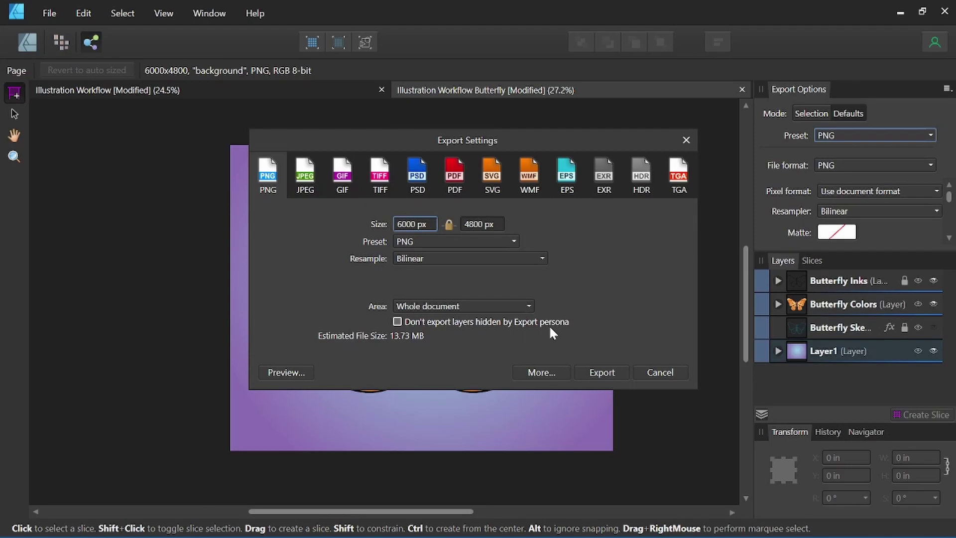
{"action": "left_click", "coordinate": [408, 226]}
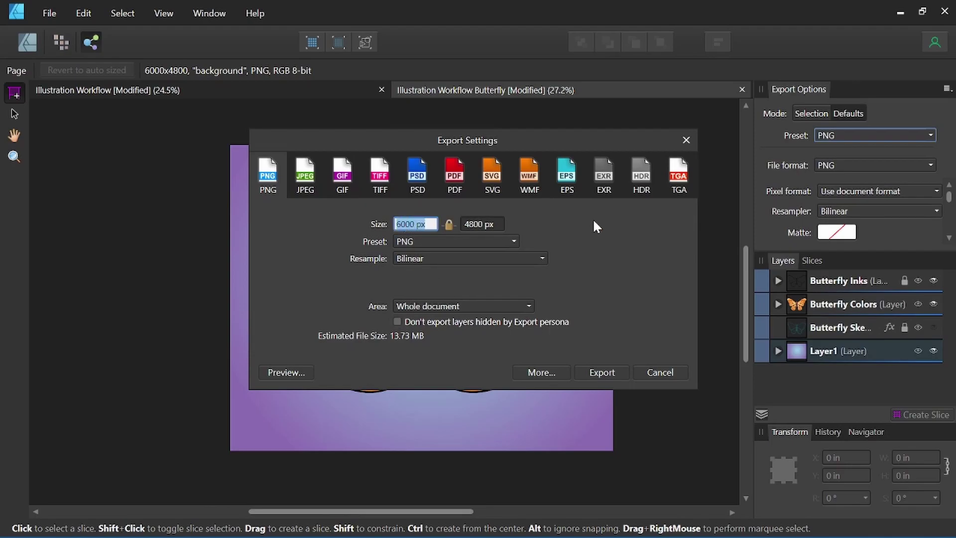
{"action": "type", "text": "1200"}
{"action": "key", "text": "Return"}
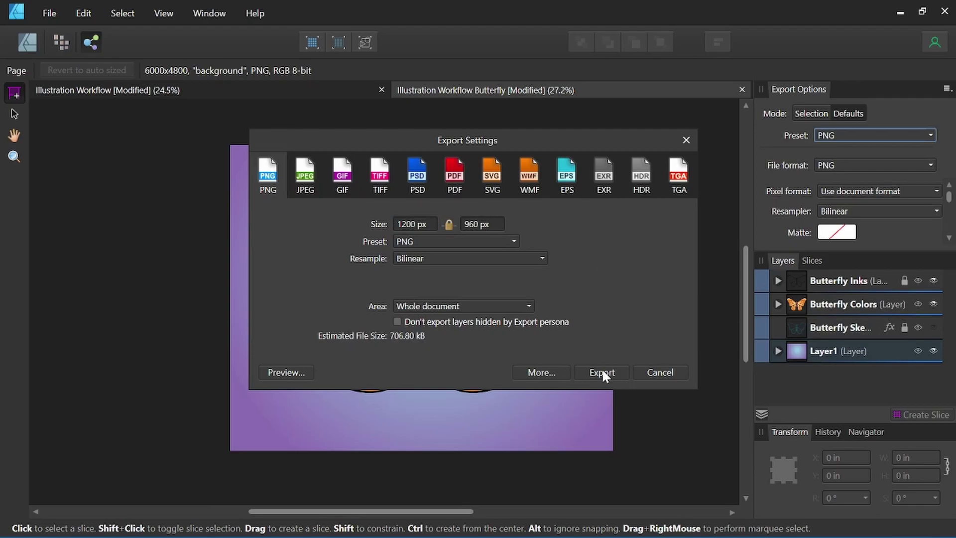
- Export the PNG into the Illustration Workflow folder under the file name "Butterfly Vector w BG"
{"action": "left_click", "coordinate": [601, 371]}
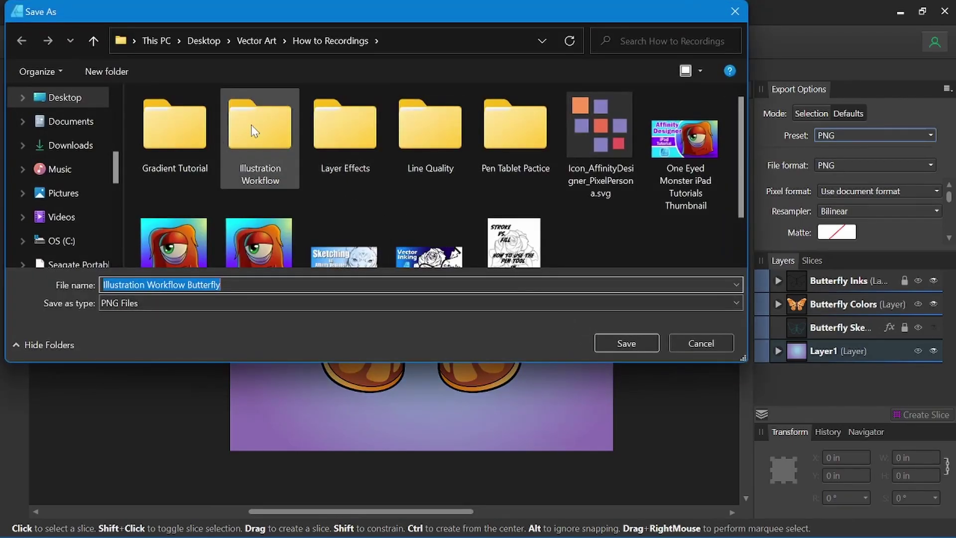
{"action": "double_click", "coordinate": [267, 122]}
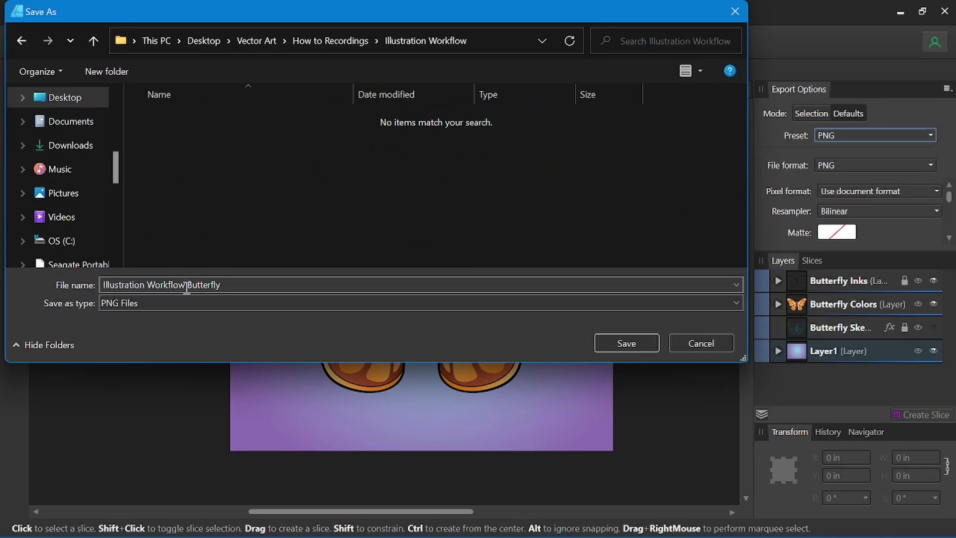
{"action": "left_click_drag", "start_coordinate": [186, 284], "coordinate": [78, 269]}
{"action": "key", "text": "BackSpace"}
{"action": "key", "text": "Right"}
{"action": "key", "text": "Right"}
{"action": "key", "text": "Right"}
{"action": "key", "text": "Right"}
{"action": "key", "text": "Right"}
{"action": "key", "text": "Right"}
{"action": "key", "text": "Right"}
{"action": "key", "text": "Right"}
{"action": "key", "text": "Right"}
{"action": "key", "text": "Right"}
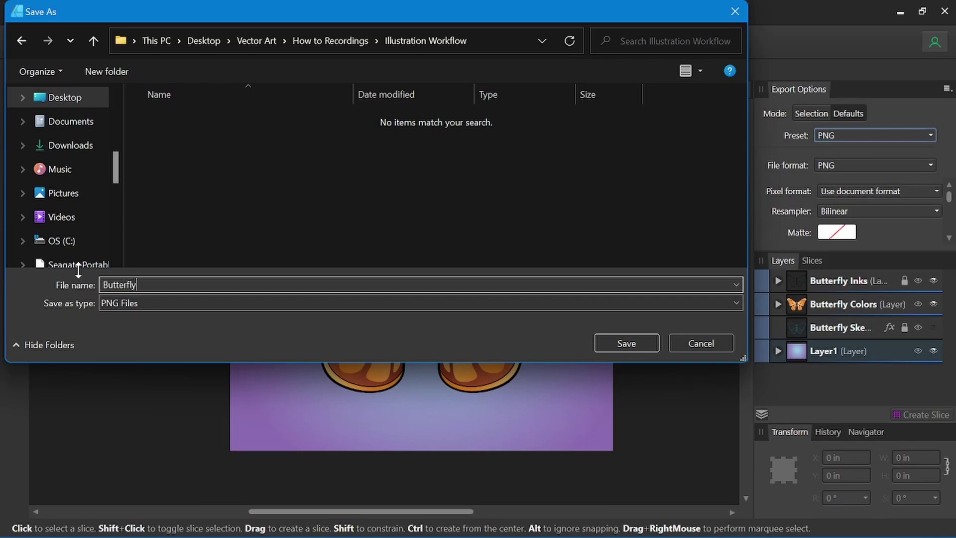
{"action": "type", "text": "Vector w BG"}
{"action": "left_click", "coordinate": [614, 343]}
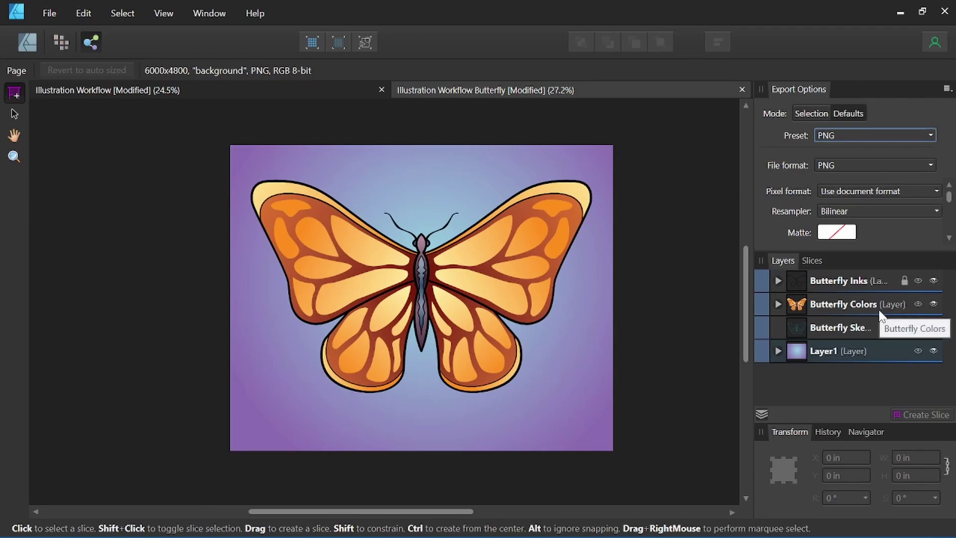
- Hide the gradient background layer, Layer1, from export to leave the butterfly on a transparent background
{"action": "left_click", "coordinate": [918, 351]}
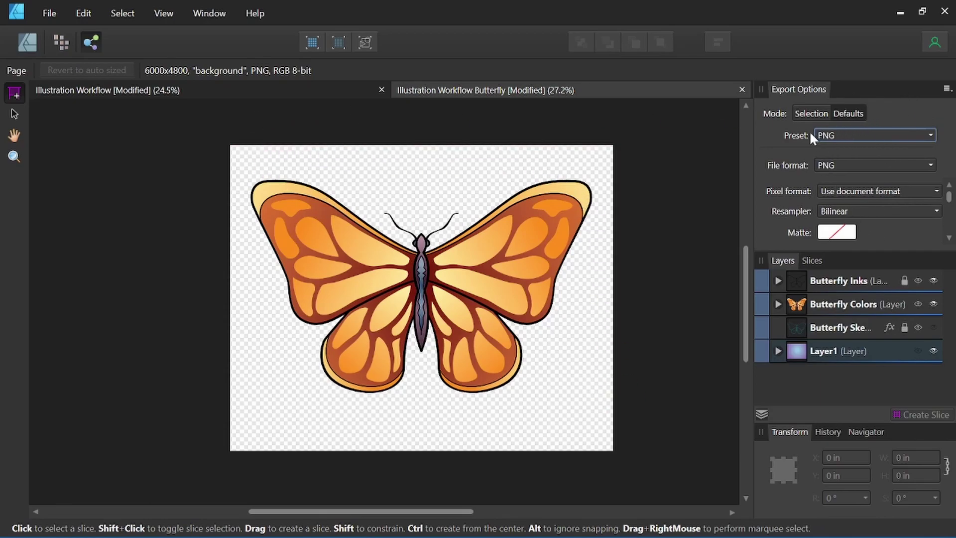
- Open the export settings for the version without background and set the PNG export width to 1200 px
{"action": "left_click", "coordinate": [48, 12]}
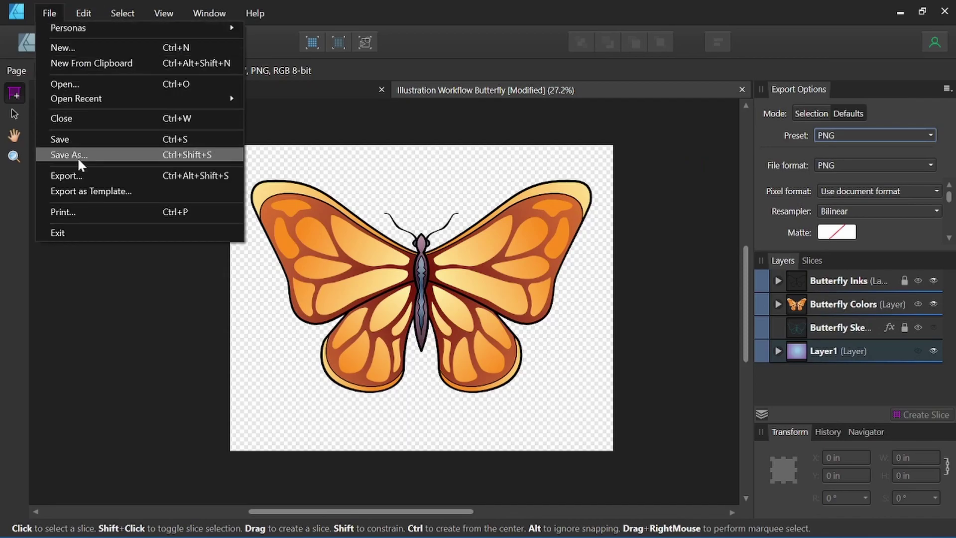
{"action": "left_click", "coordinate": [80, 174]}
{"action": "left_click", "coordinate": [407, 223]}
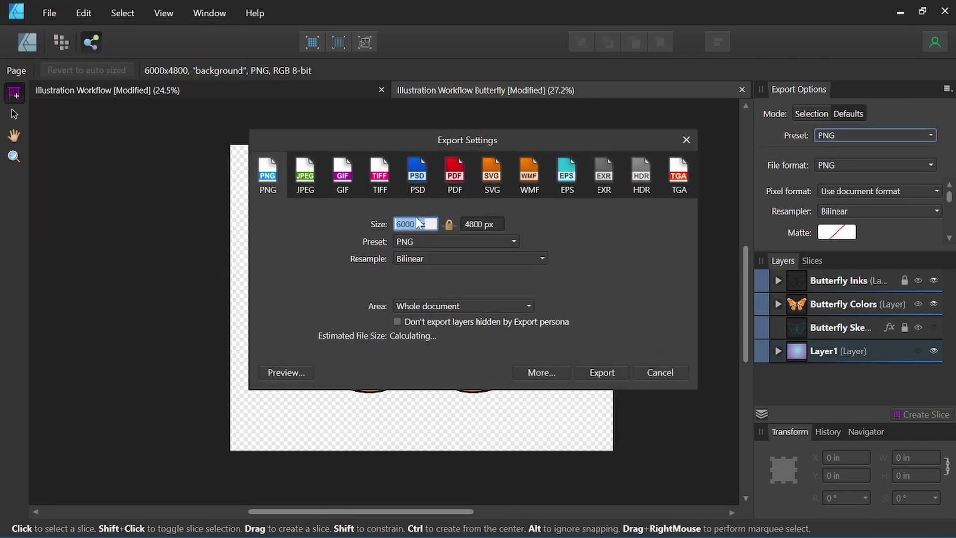
{"action": "type", "text": "1200"}
{"action": "key", "text": "Return"}
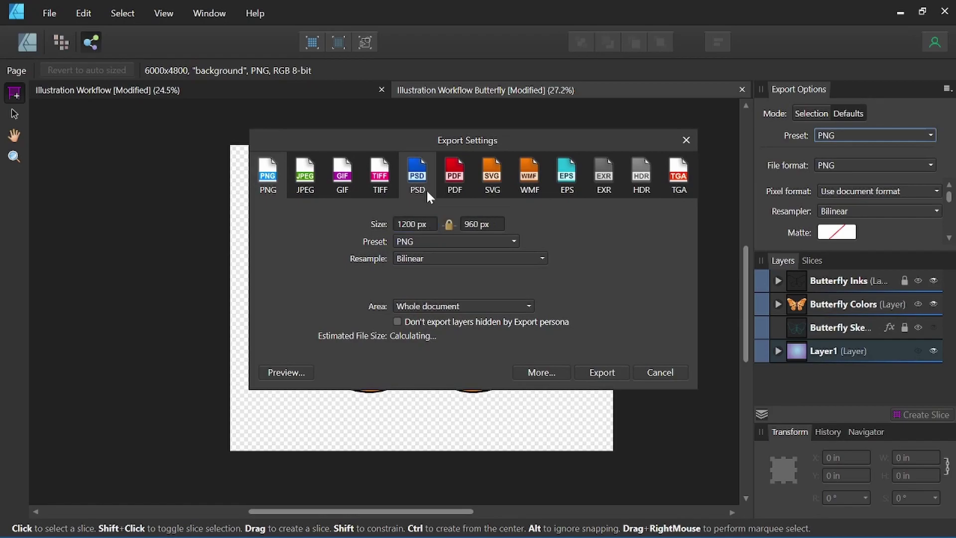
- Export the transparent butterfly PNG into the Illustration Workflow folder under the file name "Butterfly Vector w NO BG"
{"action": "left_click", "coordinate": [602, 372]}
{"action": "left_click", "coordinate": [189, 287]}
{"action": "left_click", "coordinate": [174, 164]}
{"action": "left_click", "coordinate": [214, 283]}
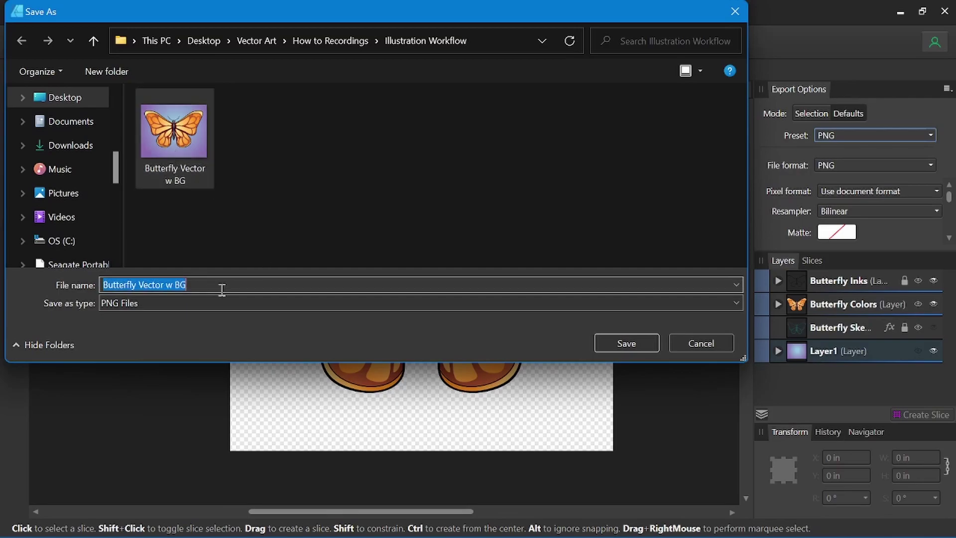
{"action": "left_click", "coordinate": [263, 280]}
{"action": "key", "text": "BackSpace"}
{"action": "key", "text": "BackSpace"}
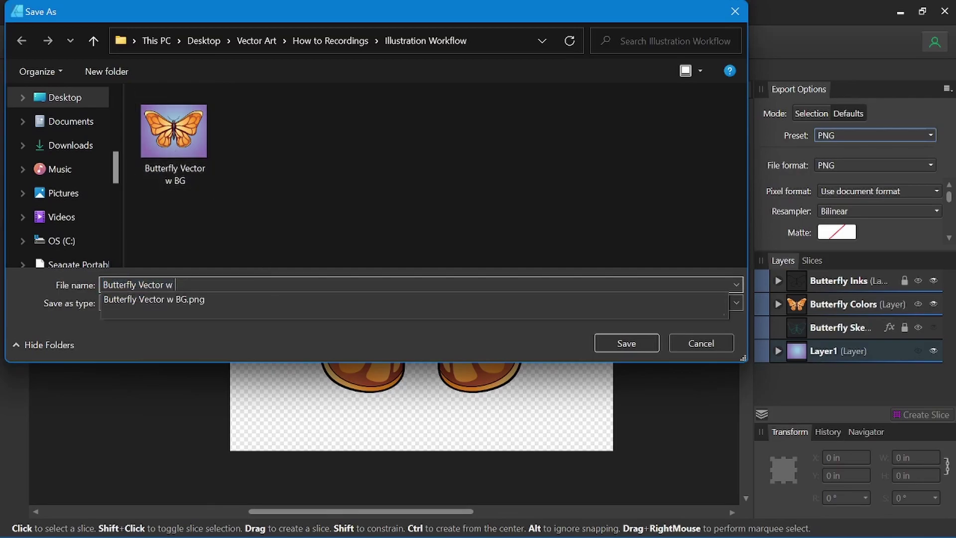
{"action": "type", "text": "NO BG"}
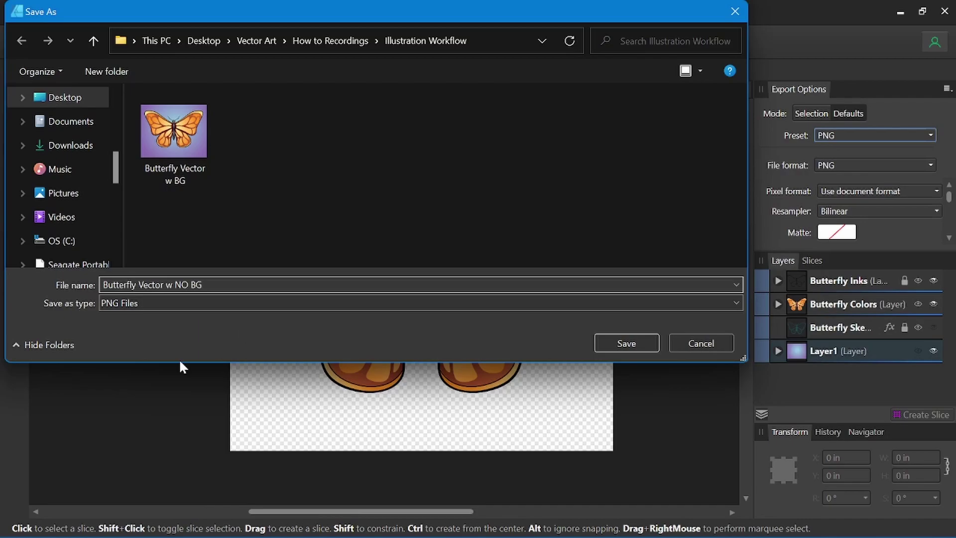
{"action": "left_click", "coordinate": [627, 349]}
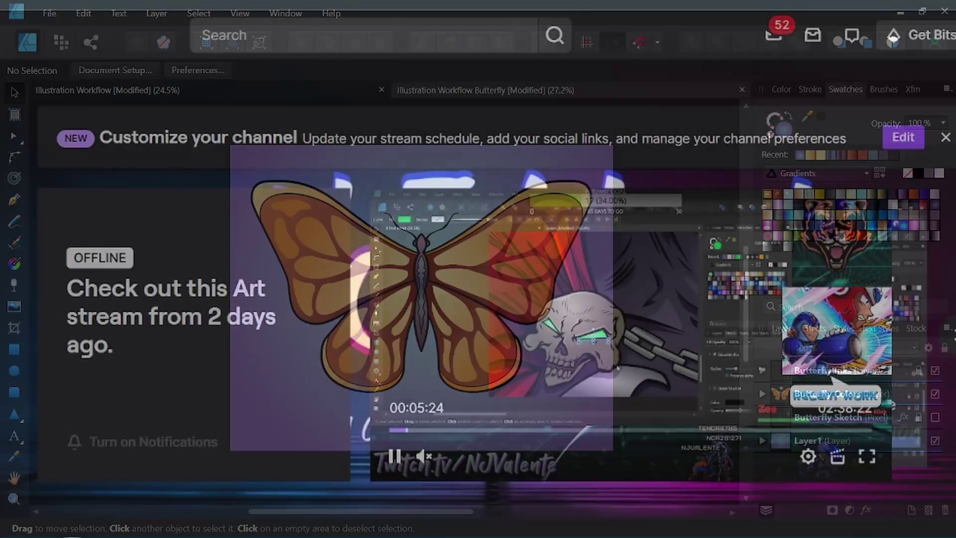
{"action": "scroll", "coordinate": [478, 299], "scroll_direction": "down", "scroll_amount": 15}
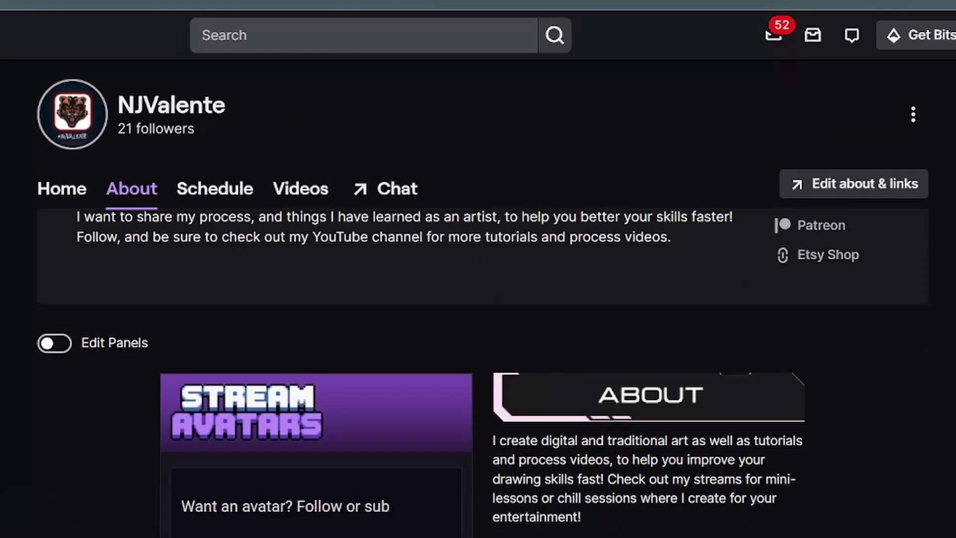
{"action": "scroll", "coordinate": [478, 298], "scroll_direction": "up", "scroll_amount": 15}
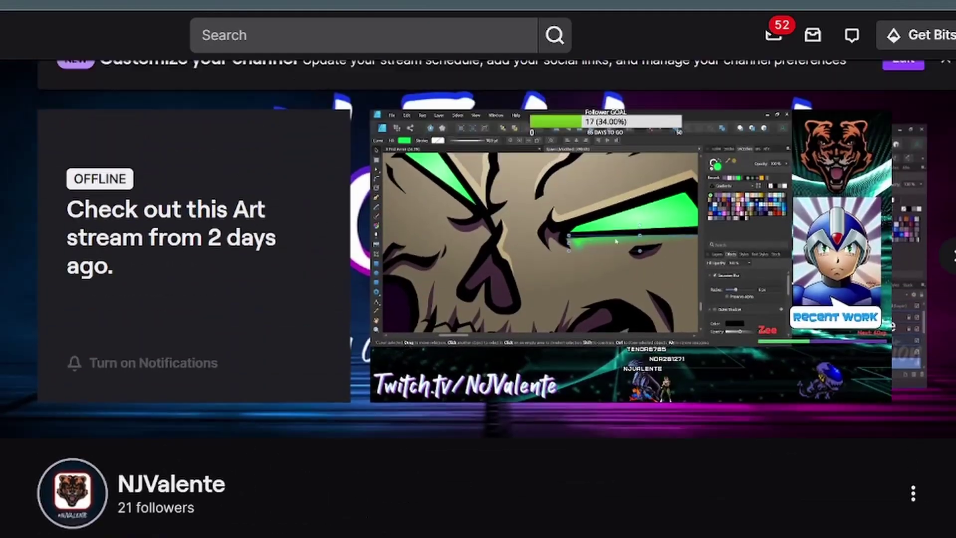